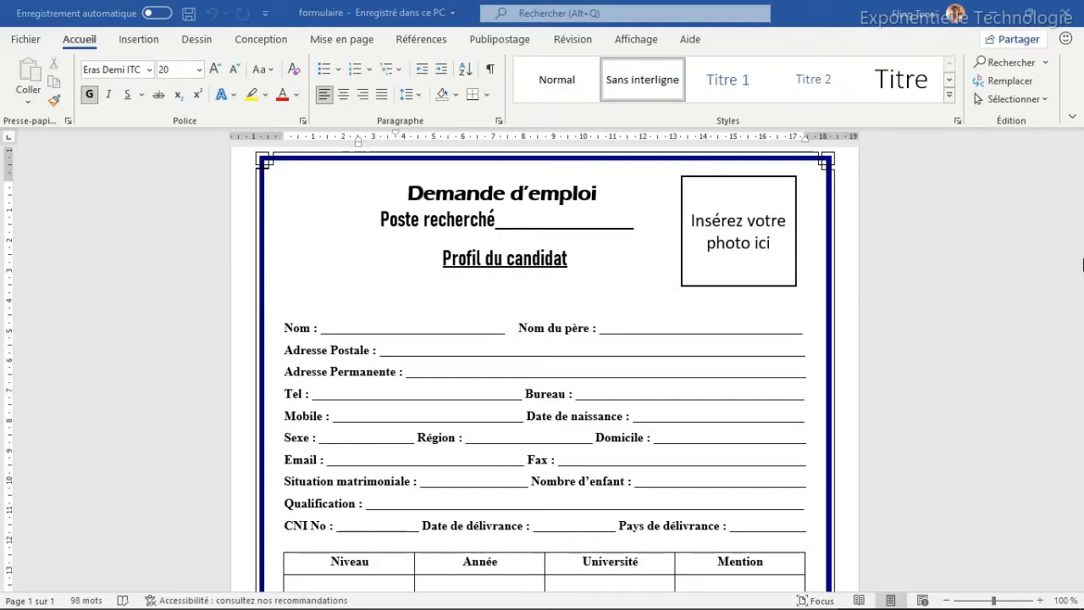
- Create a new blank document and dismiss the Office licence notice
click(1076, 210)
mouse_move(1083, 207)
mouse_down()
mouse_move(1082, 425)
mouse_move(1069, 163)
mouse_move(1076, 224)
mouse_move(1073, 181)
mouse_up()
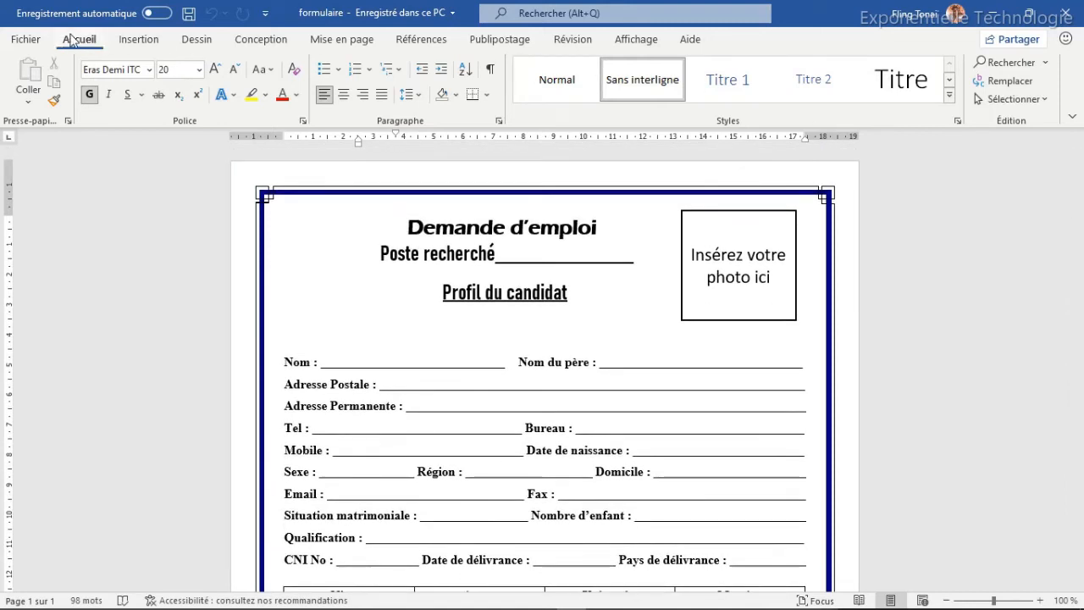
click(25, 40)
click(215, 159)
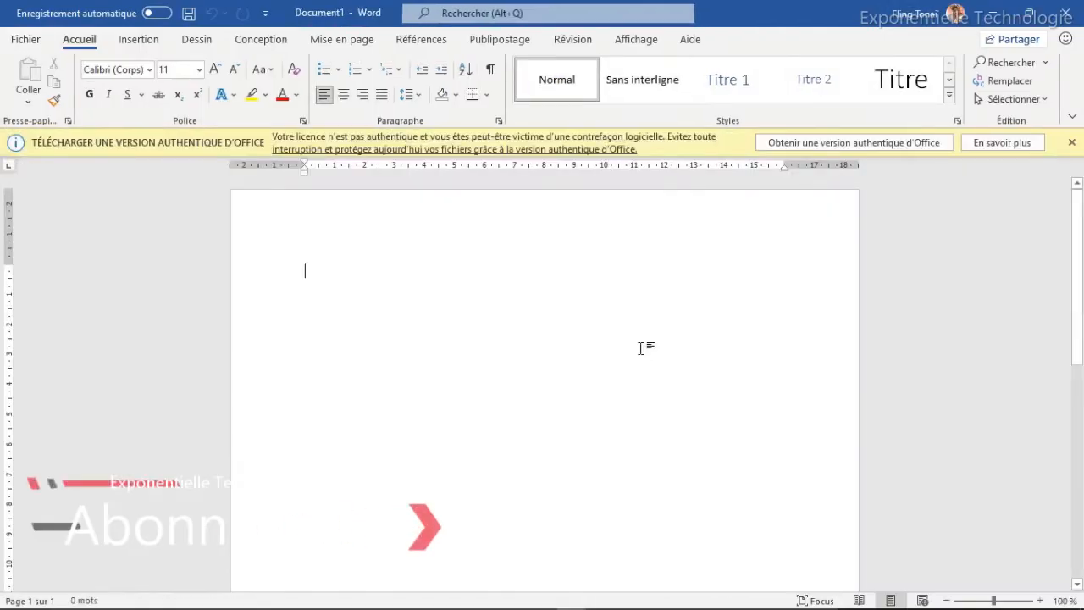
click(1072, 142)
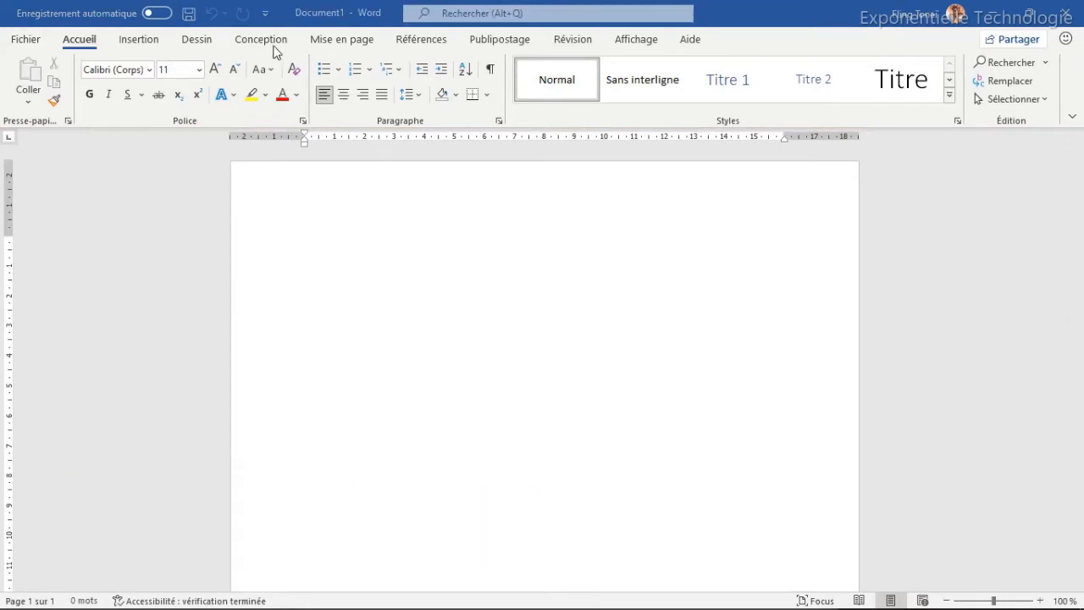
- Set the paper size to A4 and the page margins to the Étroites preset
click(344, 41)
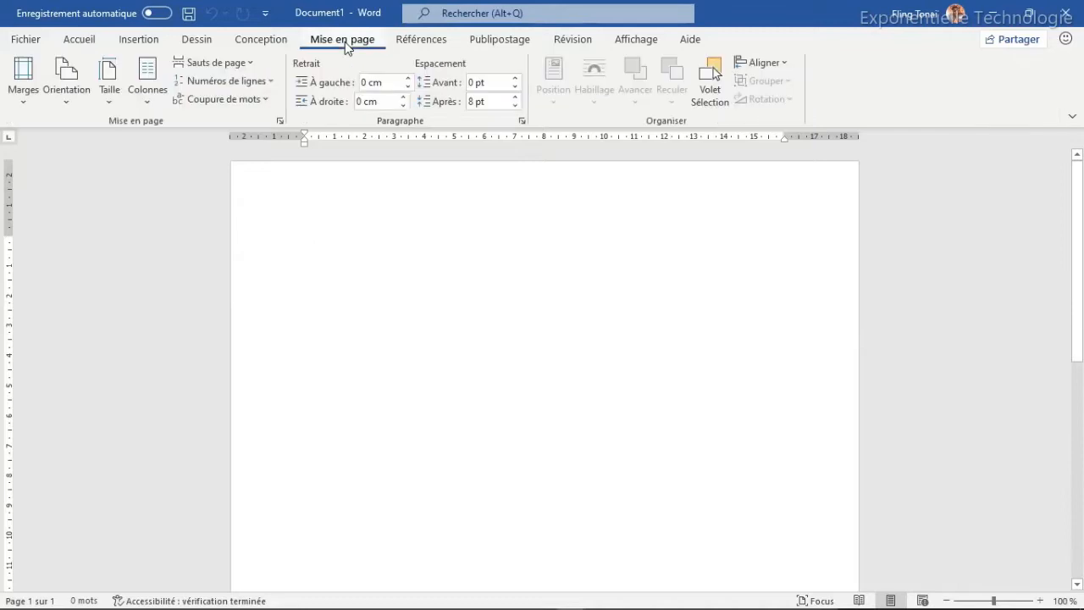
click(111, 102)
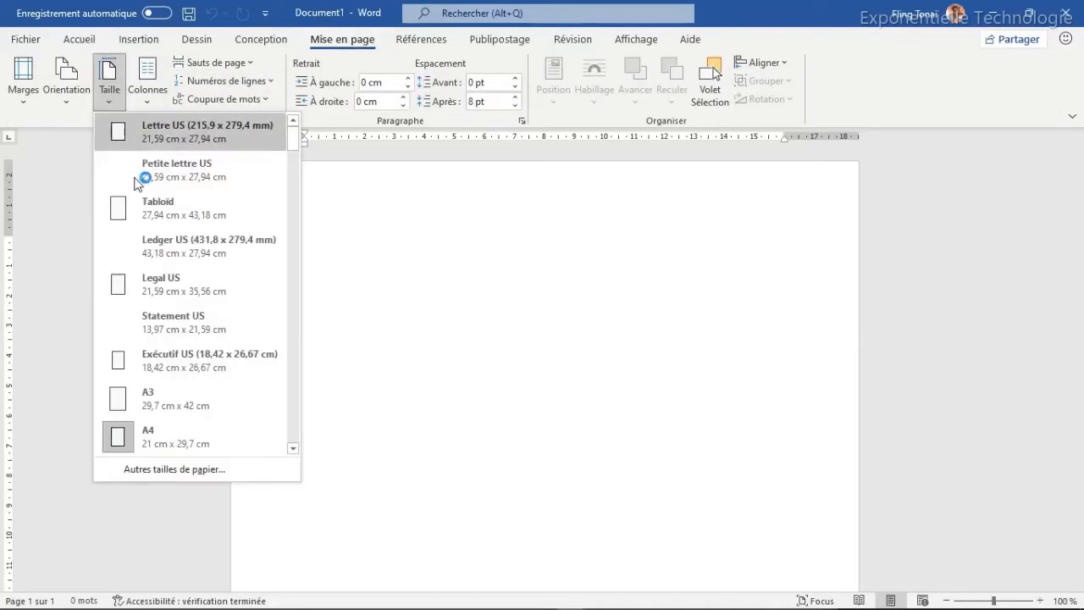
click(166, 437)
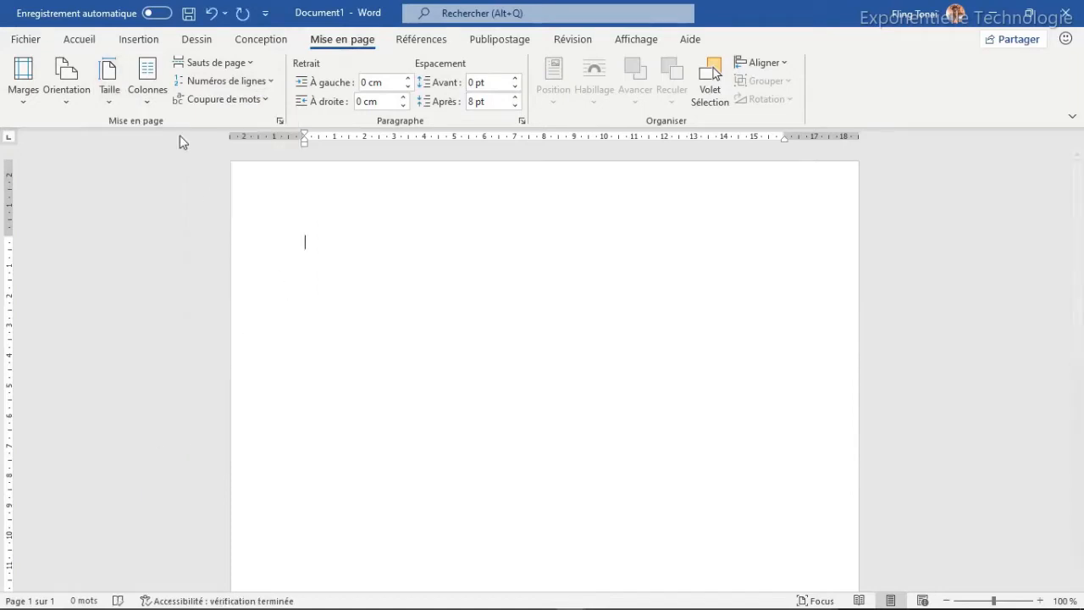
click(25, 98)
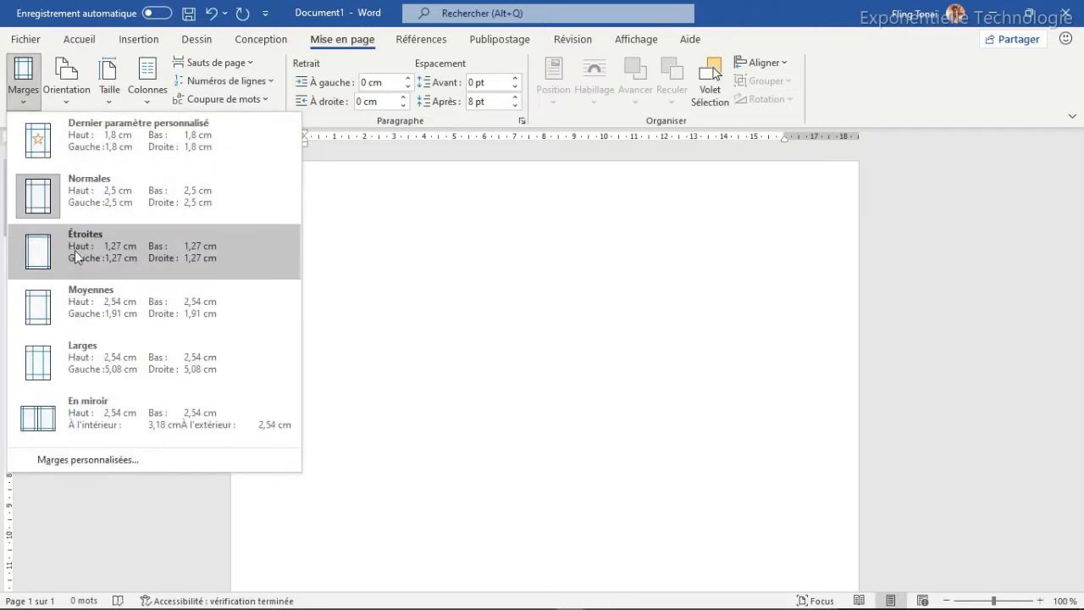
click(79, 253)
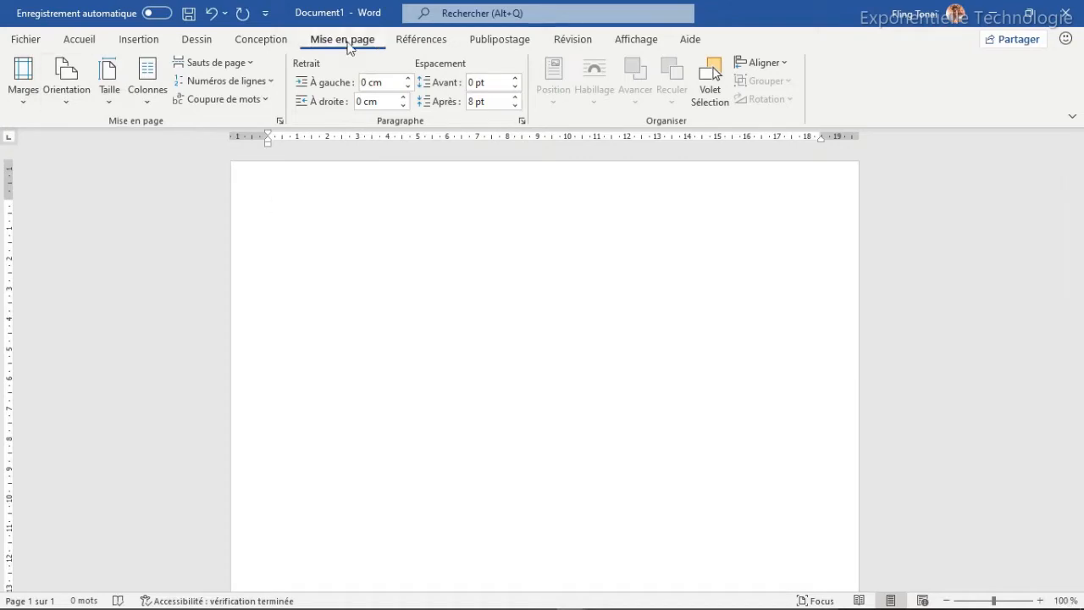
- Apply the blue frame art border with squared line corners to the whole document, 20 pt wide
click(264, 39)
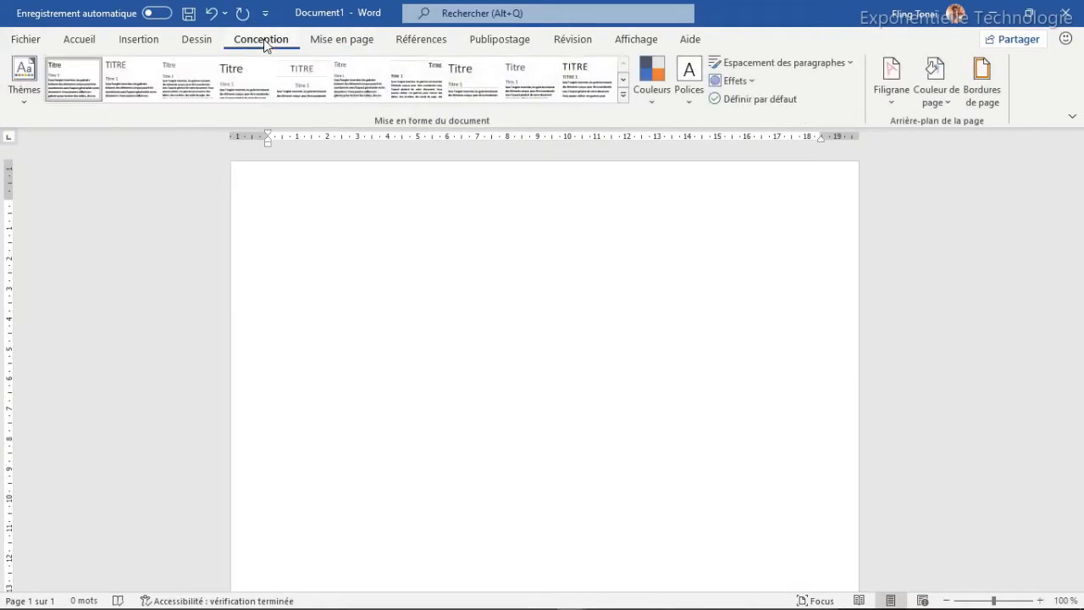
click(987, 100)
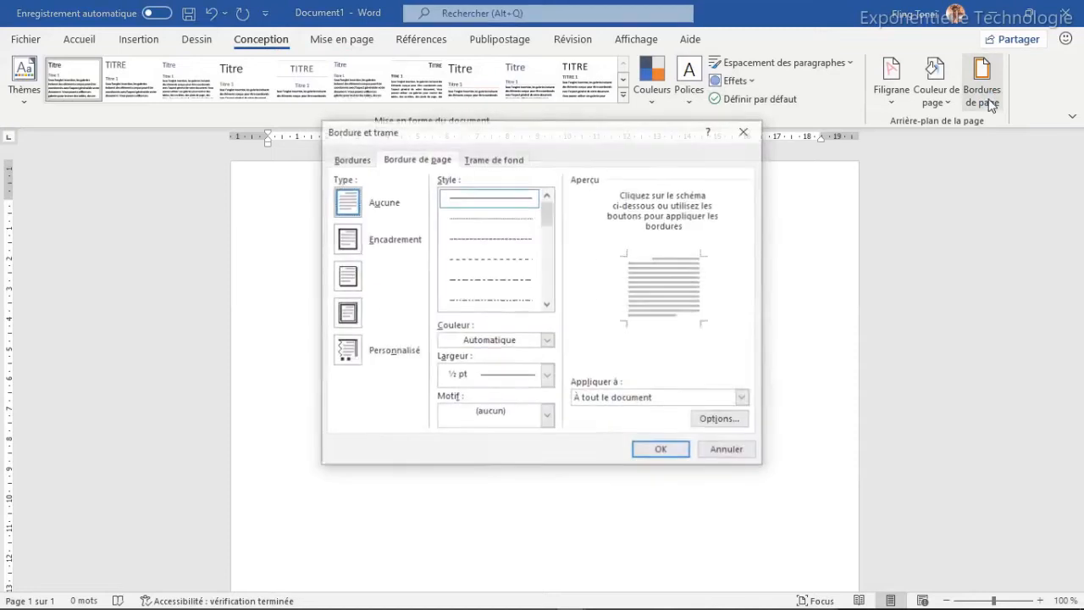
click(546, 424)
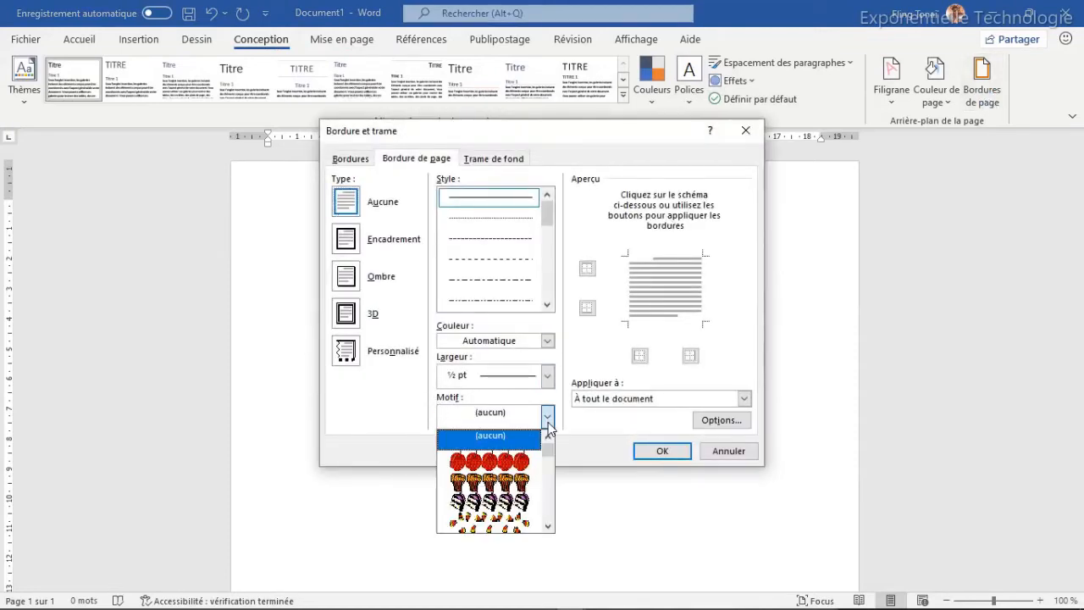
drag(547, 447, 548, 472)
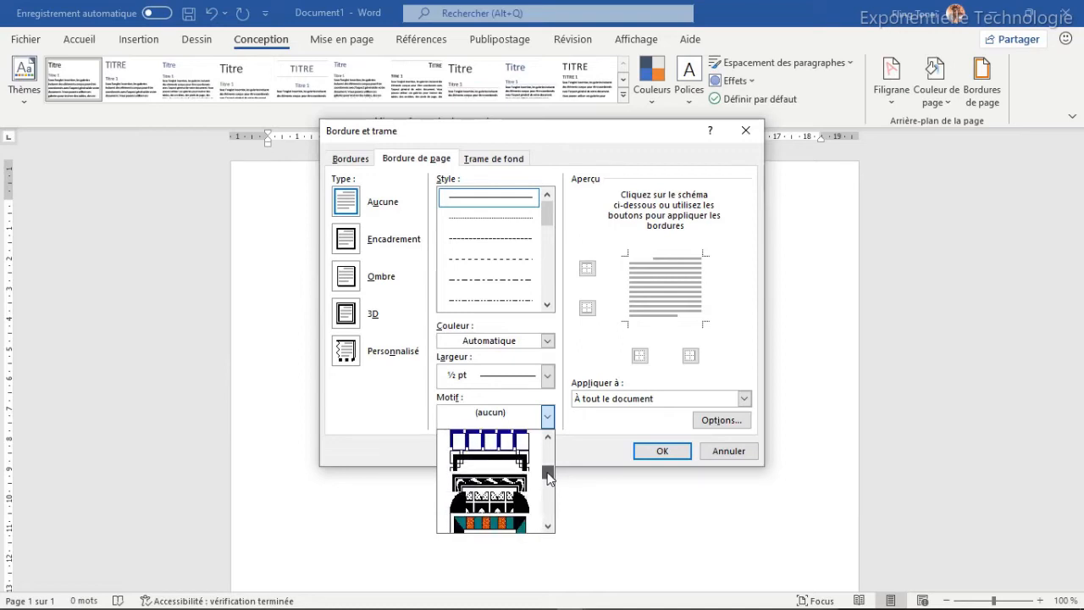
click(510, 464)
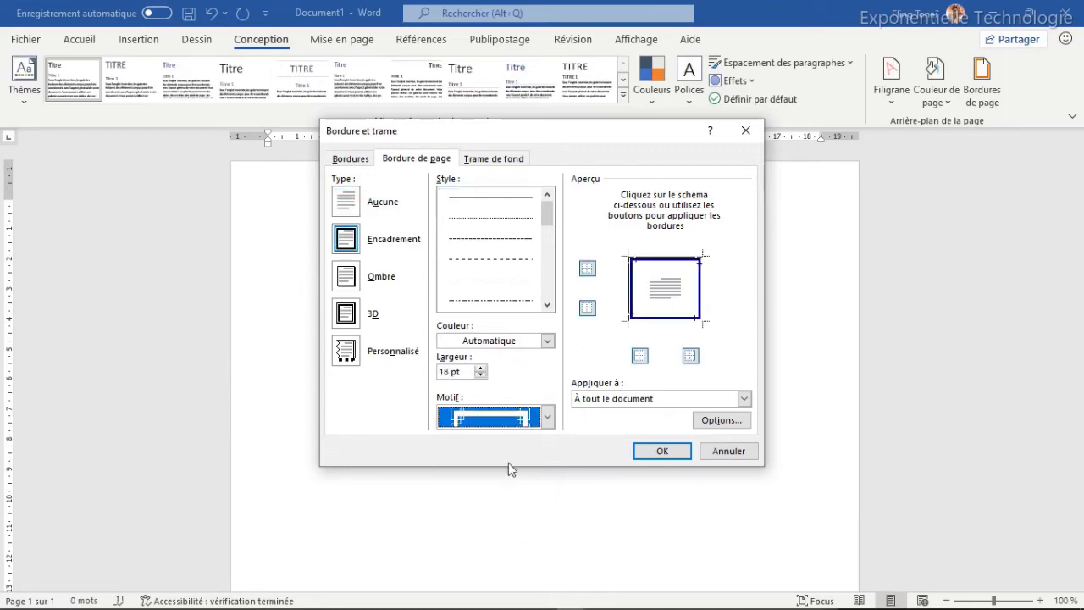
double_click(480, 368)
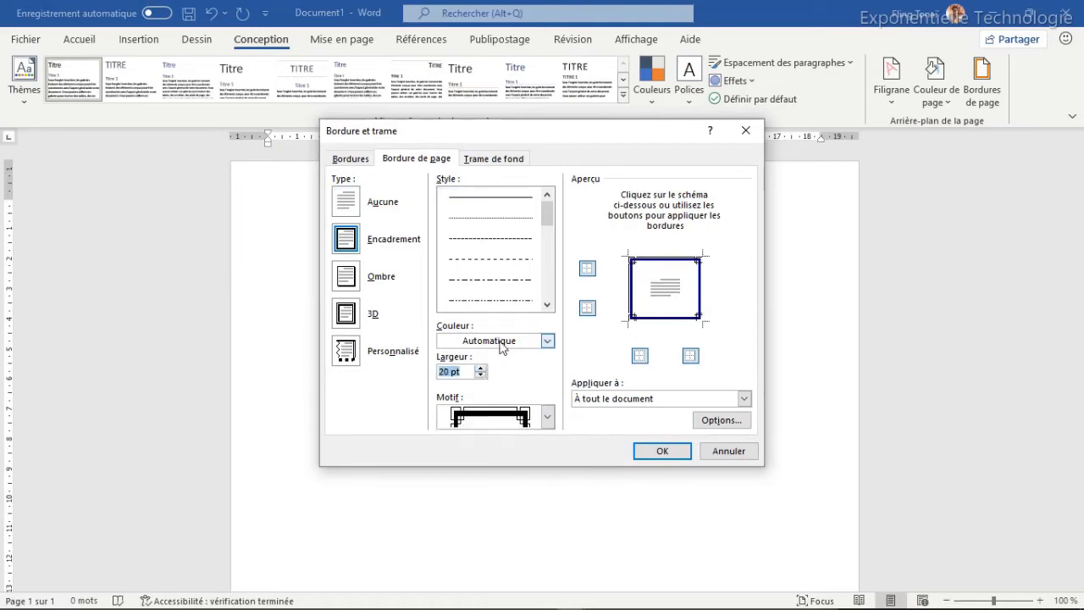
click(662, 451)
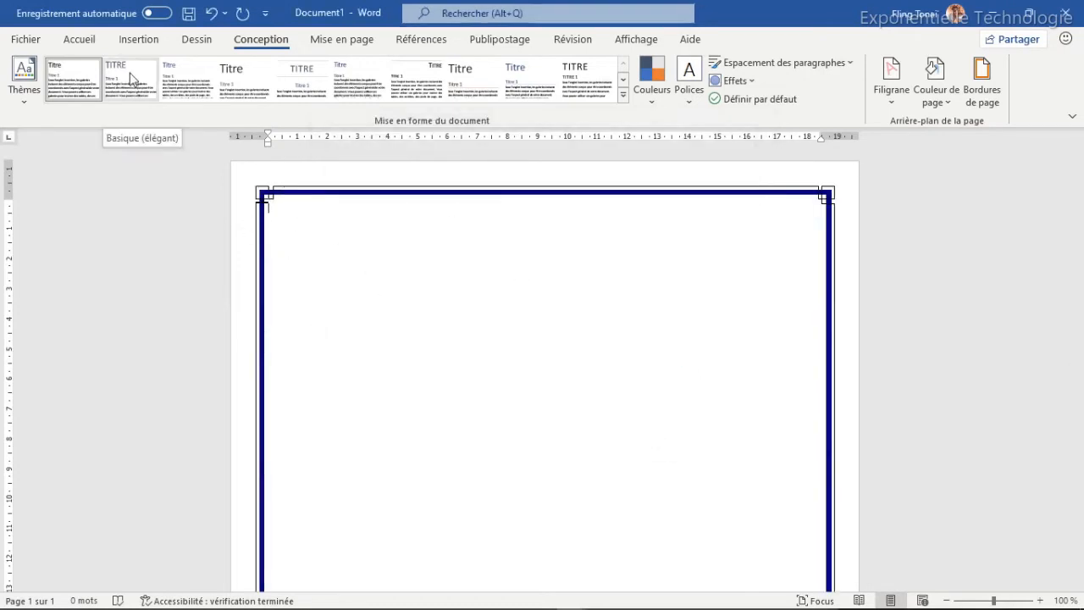
- Set custom page margins of 1,8 cm on all four sides for the whole document
click(328, 43)
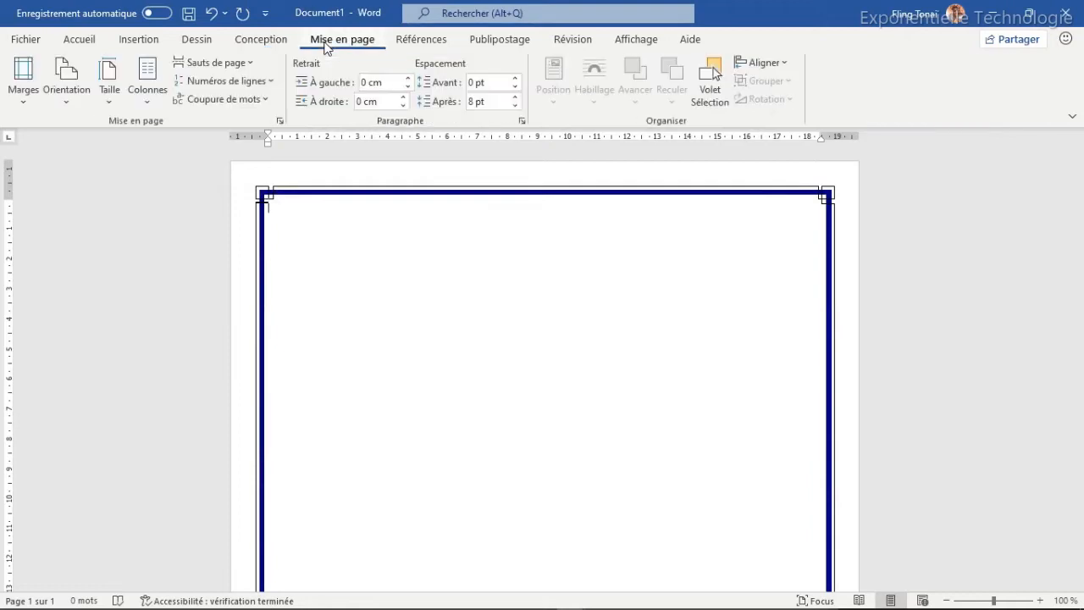
click(24, 93)
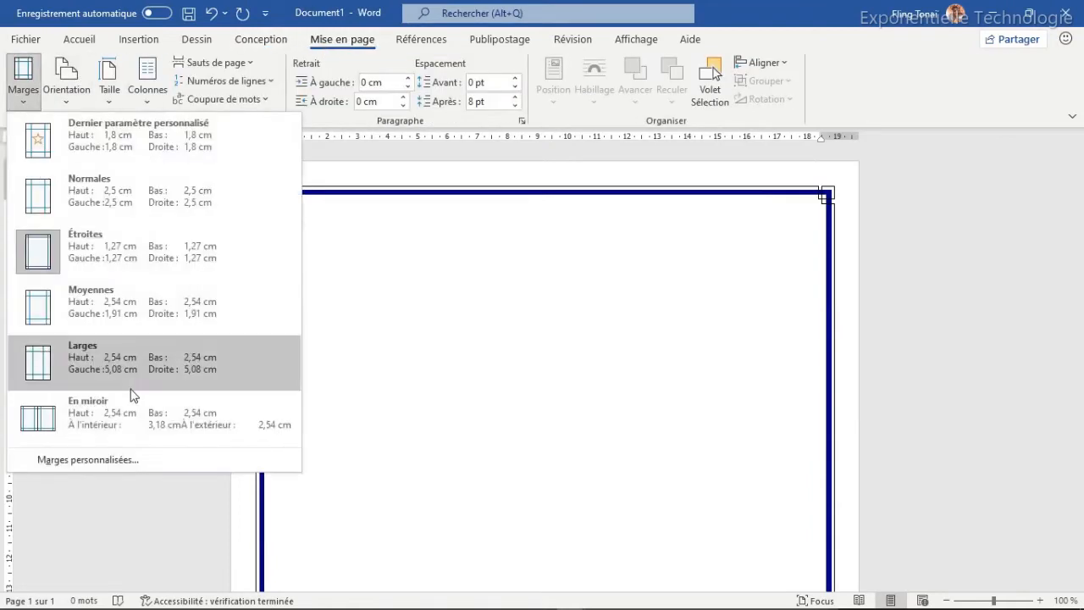
click(80, 461)
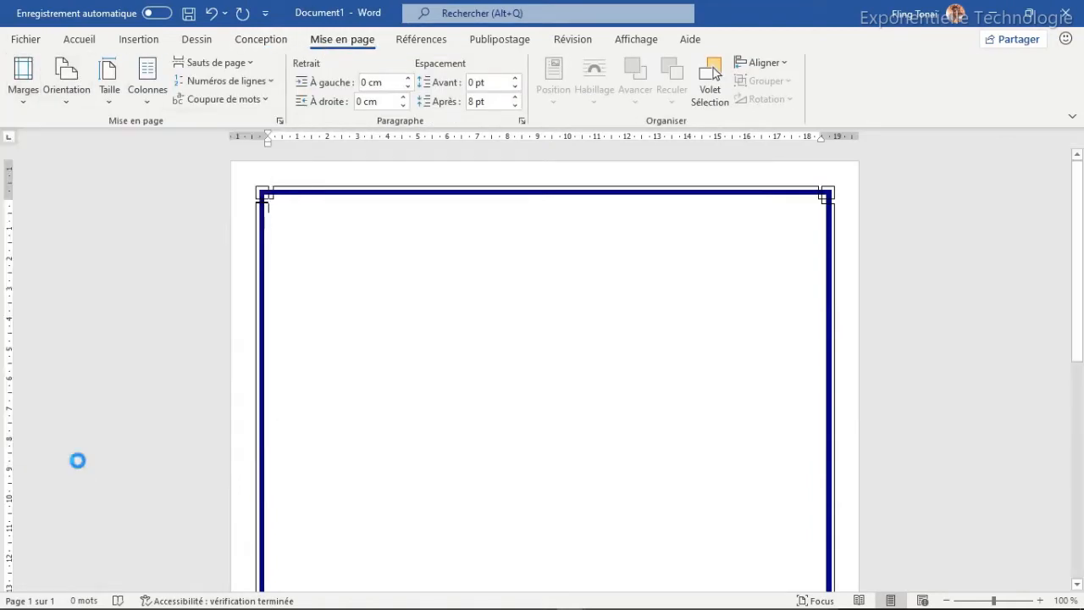
click(449, 155)
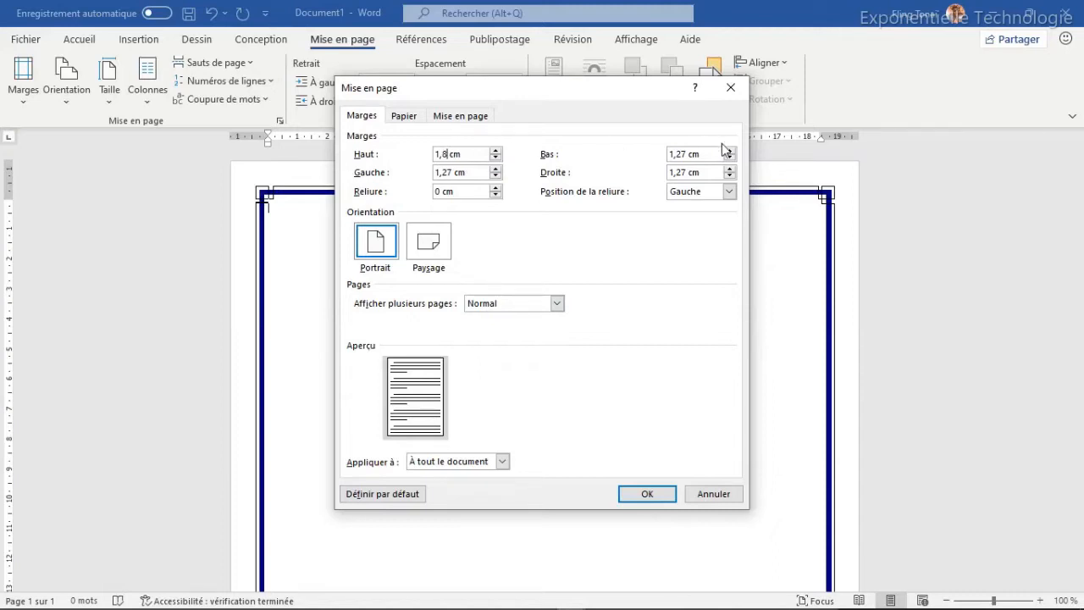
double_click(679, 153)
text(1,8 cm)
key(BackSpace)
key(BackSpace)
key(BackSpace)
key(Tab)
text(1,8 cm)
key(Tab)
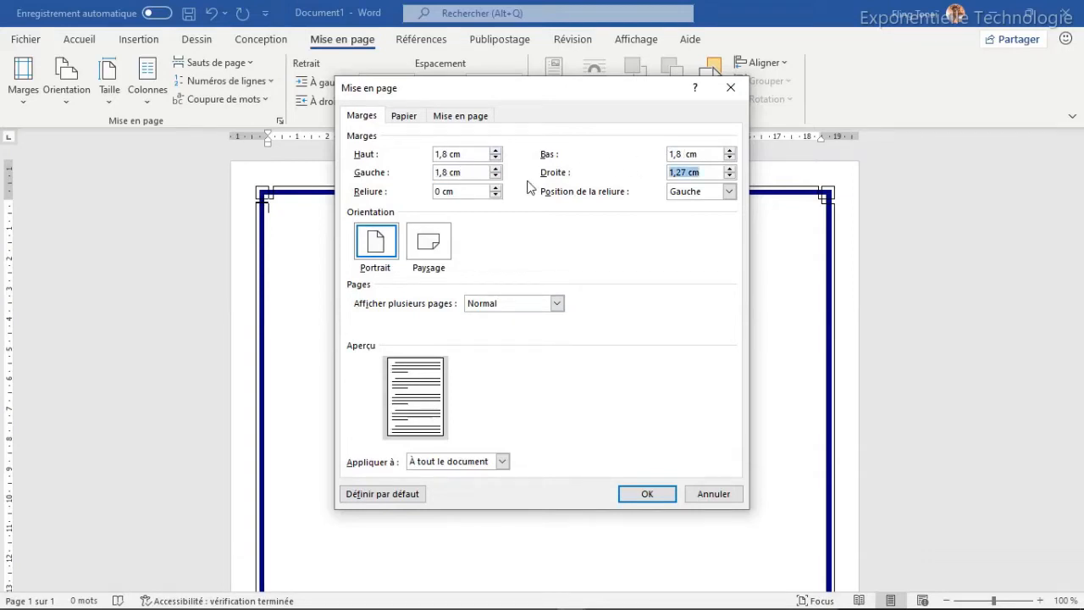
text(1,8 cm)
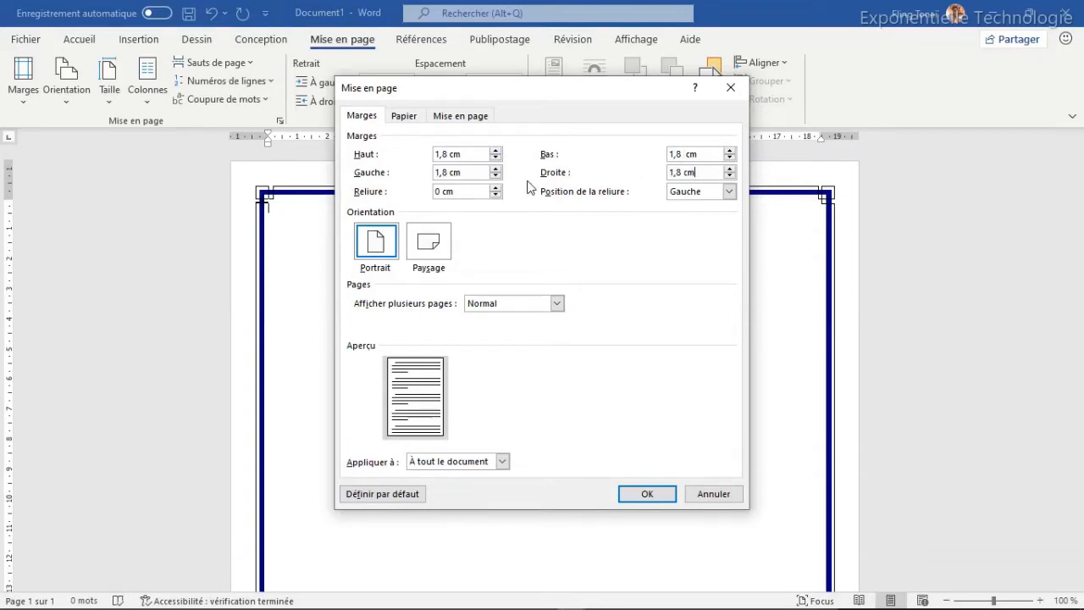
click(648, 495)
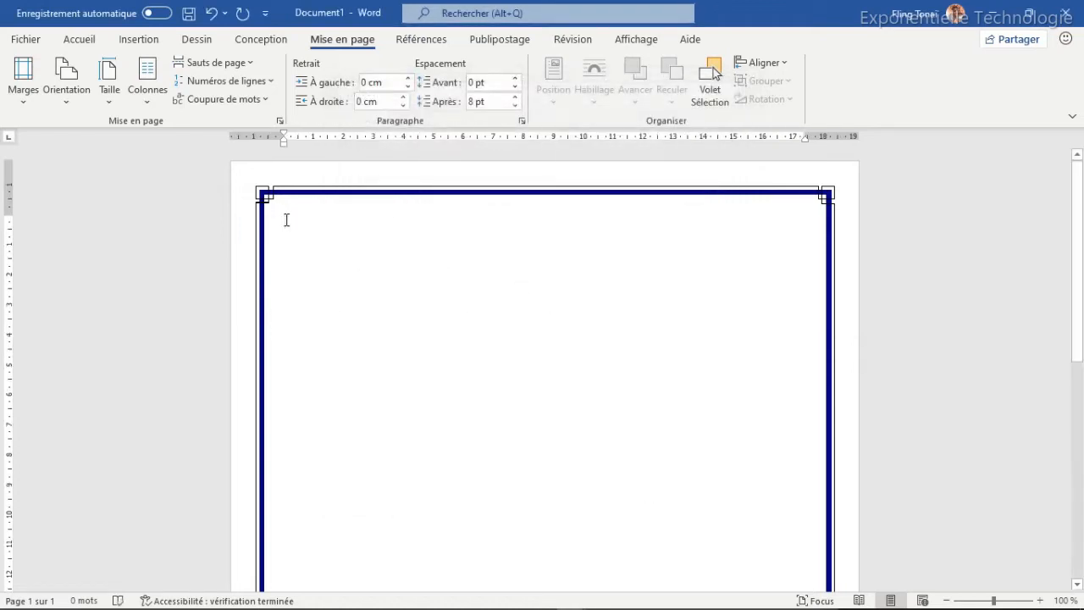
- Add the centred title "Demande d’emploi" and set its font to Eras Demi ITC
click(85, 41)
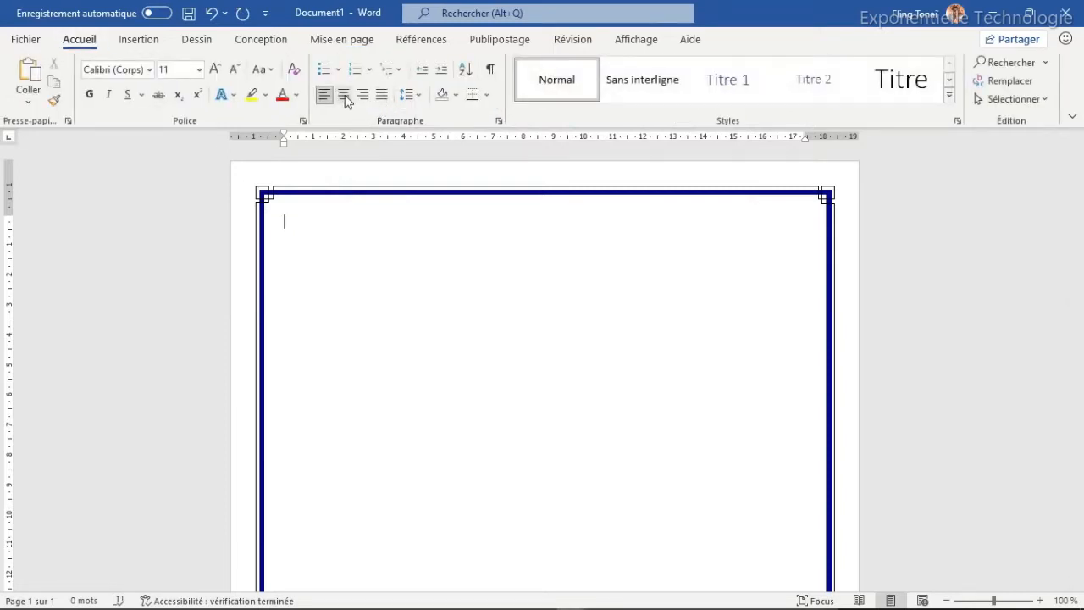
click(343, 95)
text(Demande d’emploi)
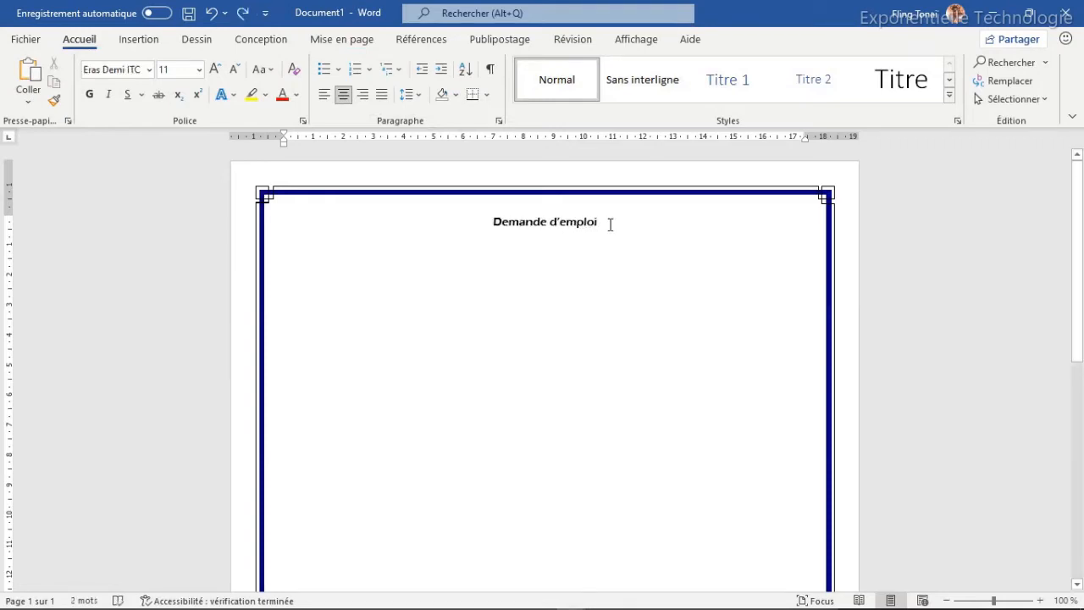
drag(610, 224, 440, 235)
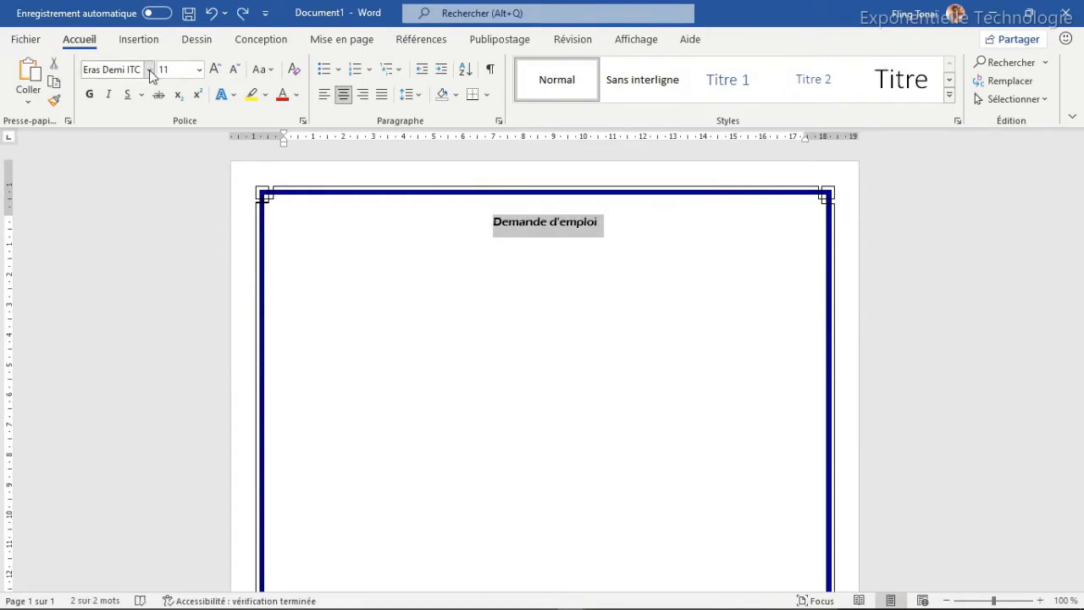
click(149, 70)
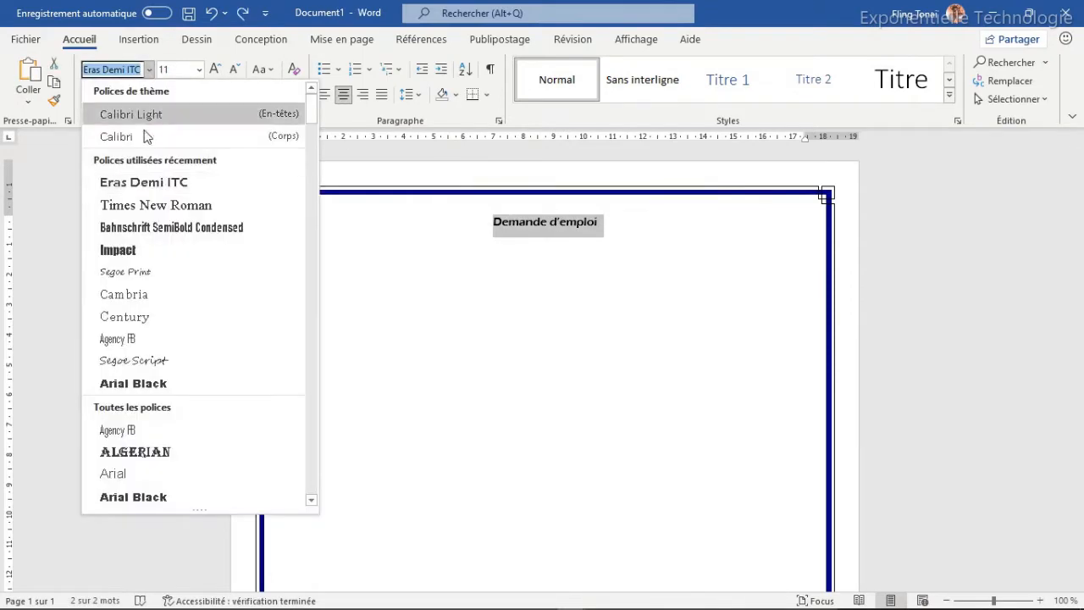
click(145, 184)
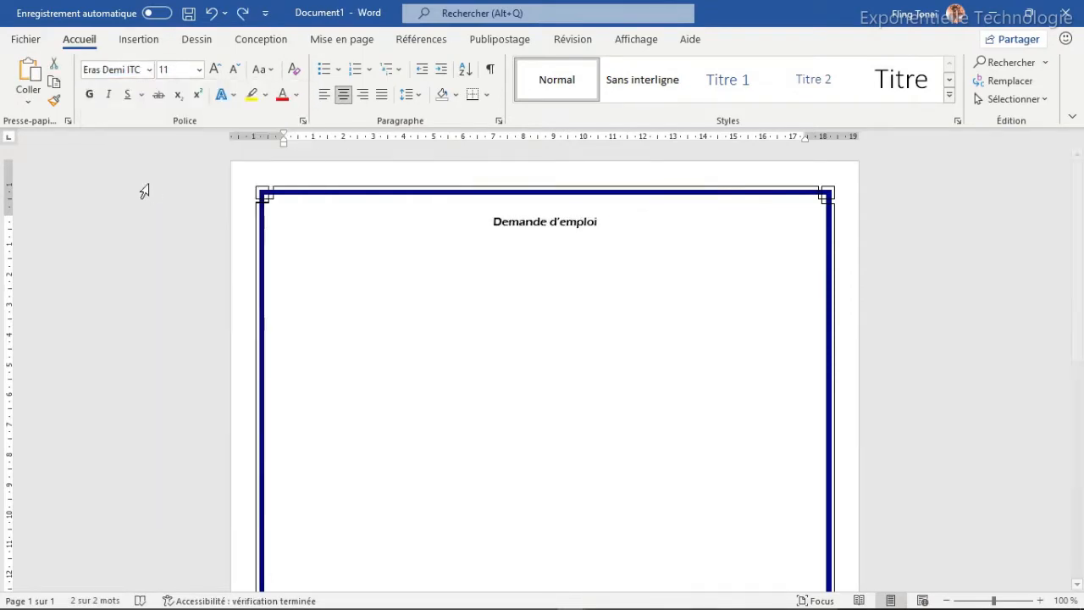
- Enlarge the title "Demande d’emploi" to size 20 and make it bold
click(215, 71)
click(215, 71)
click(215, 71)
click(215, 71)
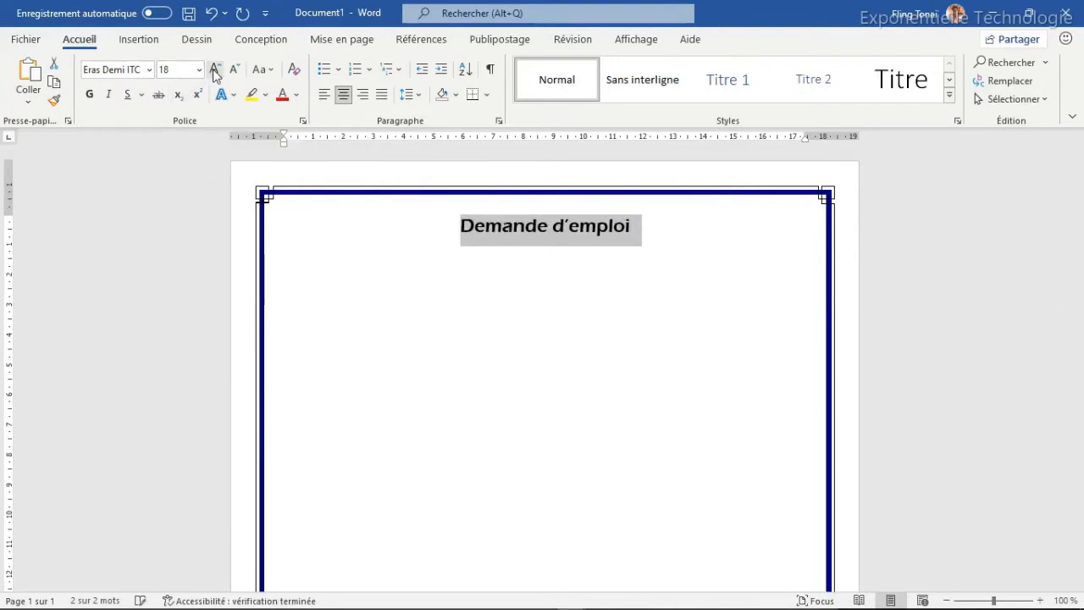
click(215, 72)
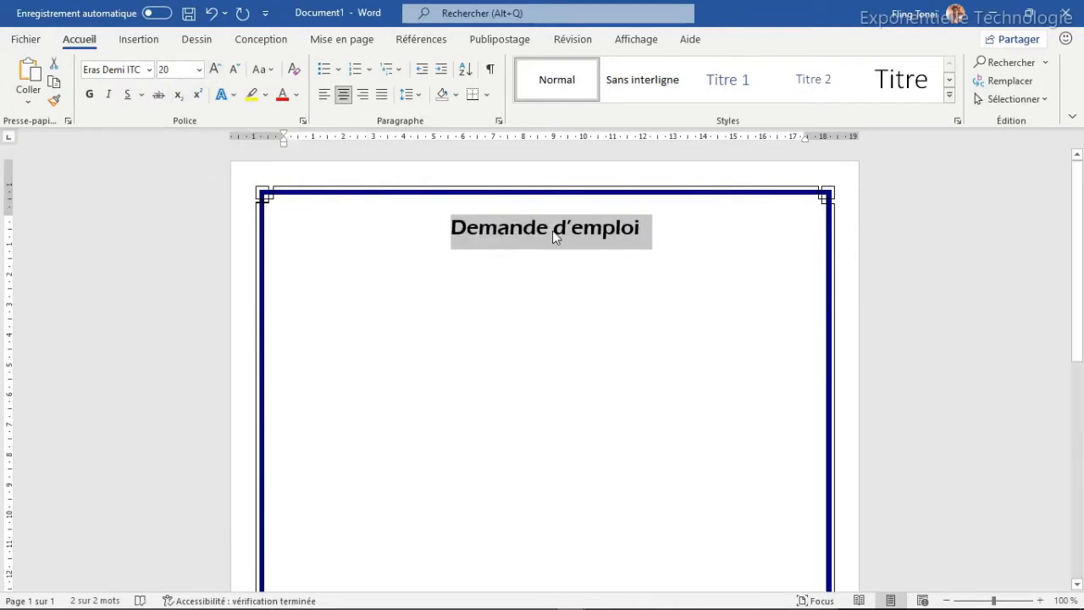
click(552, 230)
drag(647, 227, 449, 229)
click(90, 94)
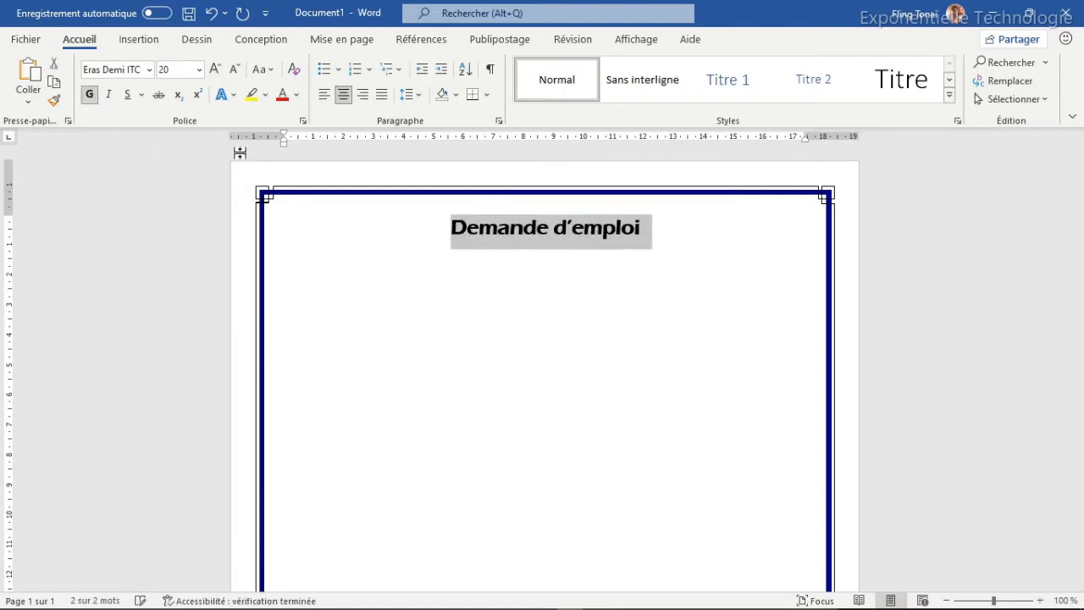
- Add a line below the title reading "Poste recherché" followed by a long underscore blank for the answer
click(658, 226)
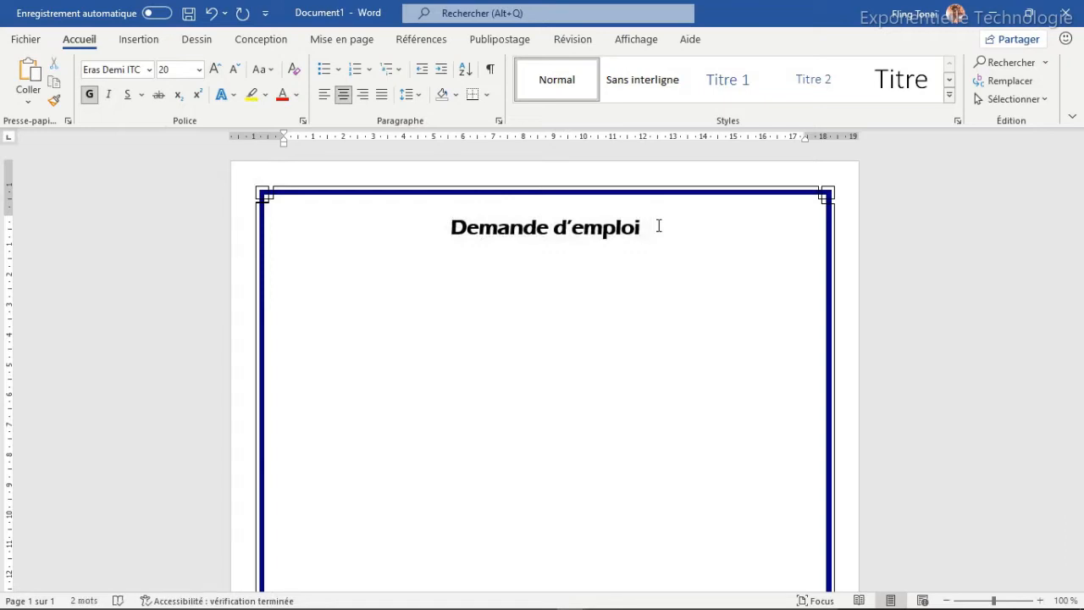
key(Return)
text(Poste recherché)
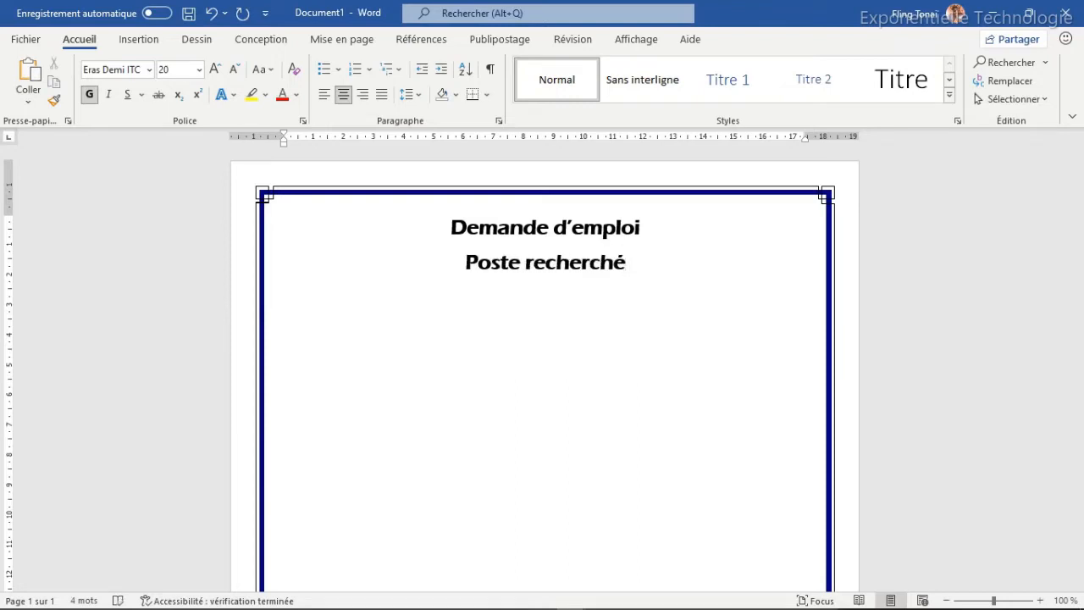
text(__________)
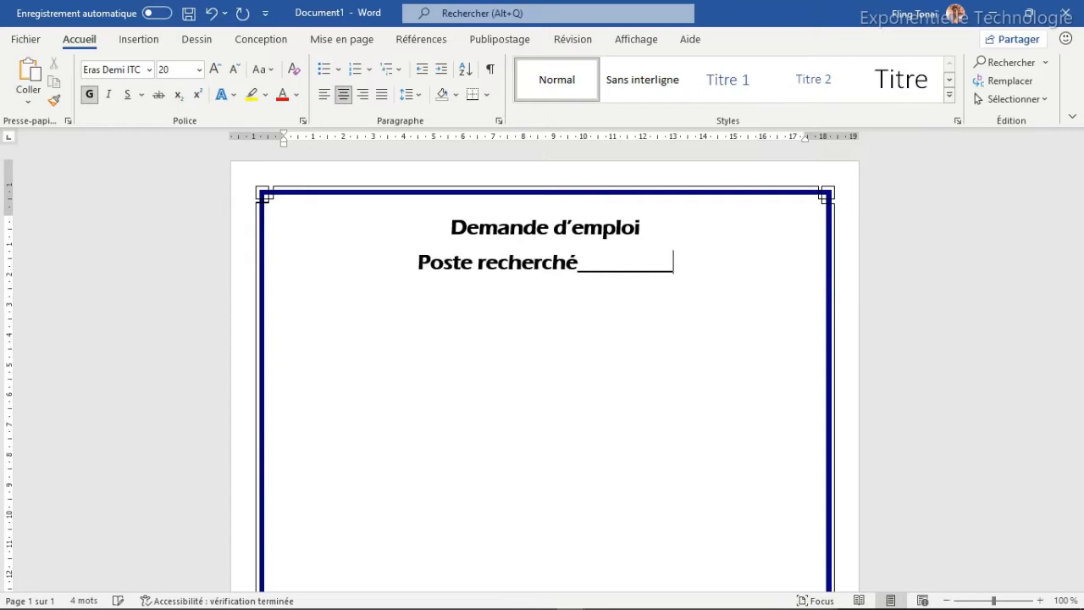
text(____)
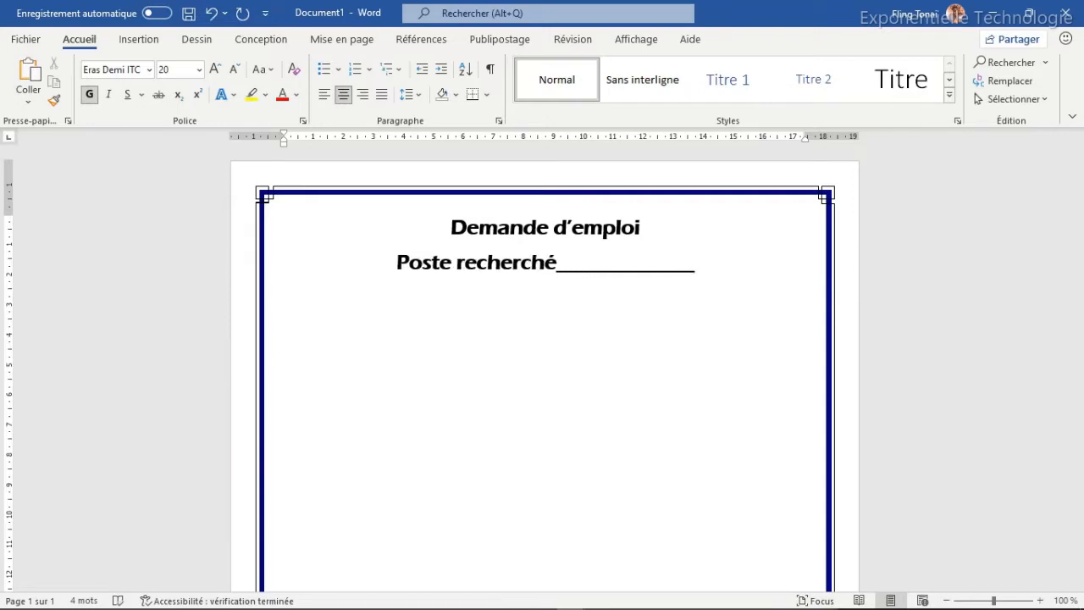
- Set "Poste recherché" in Bahnschrift SemiBold Condensed and slightly shorten the underscore blank that follows it
drag(557, 268, 396, 264)
click(149, 70)
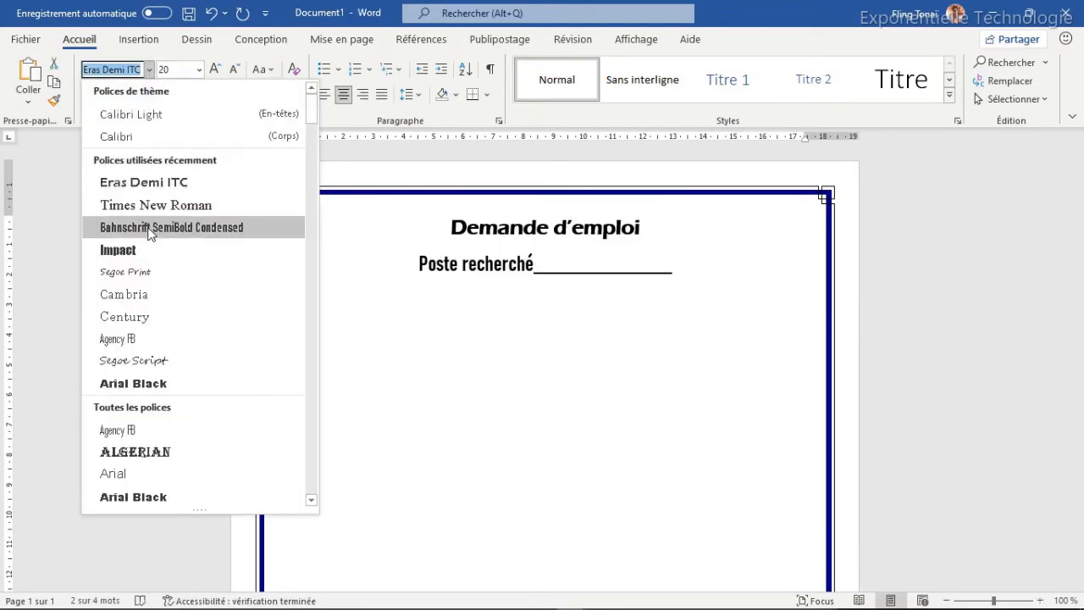
click(149, 228)
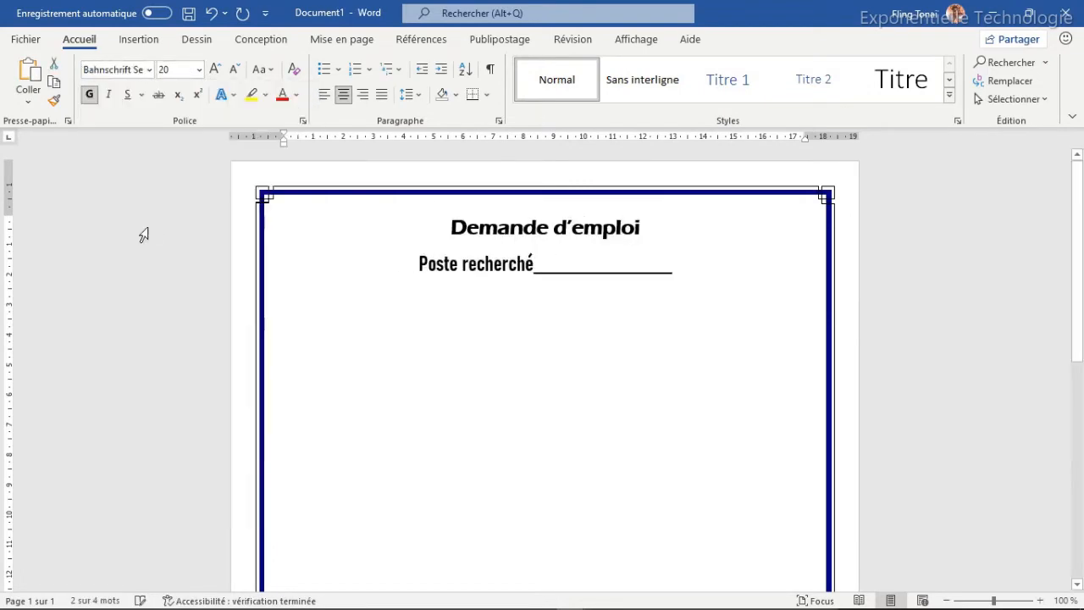
click(673, 272)
key(BackSpace)
key(BackSpace)
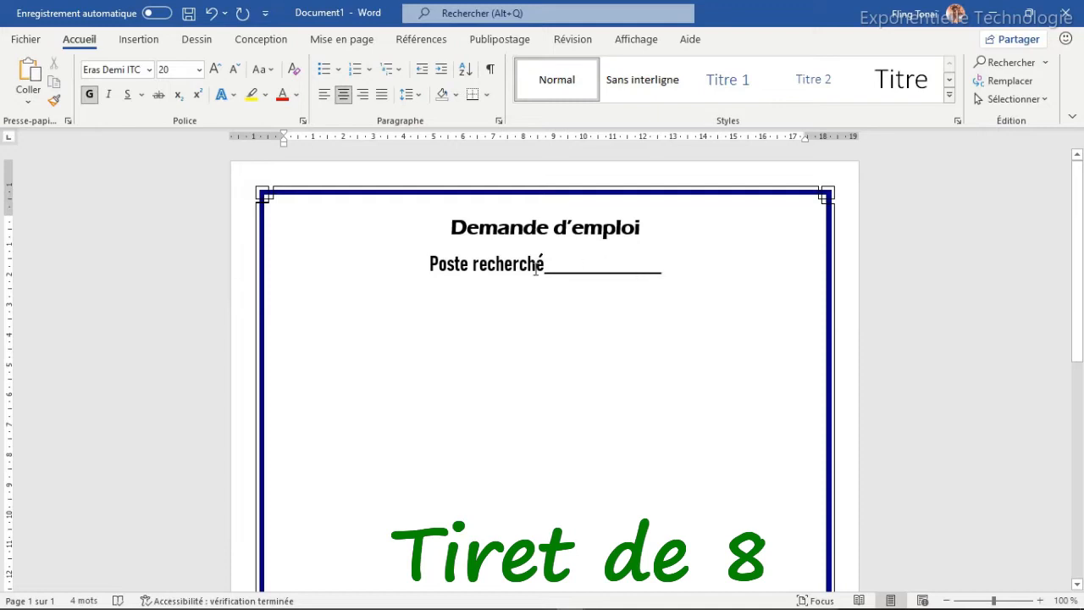
text(_)
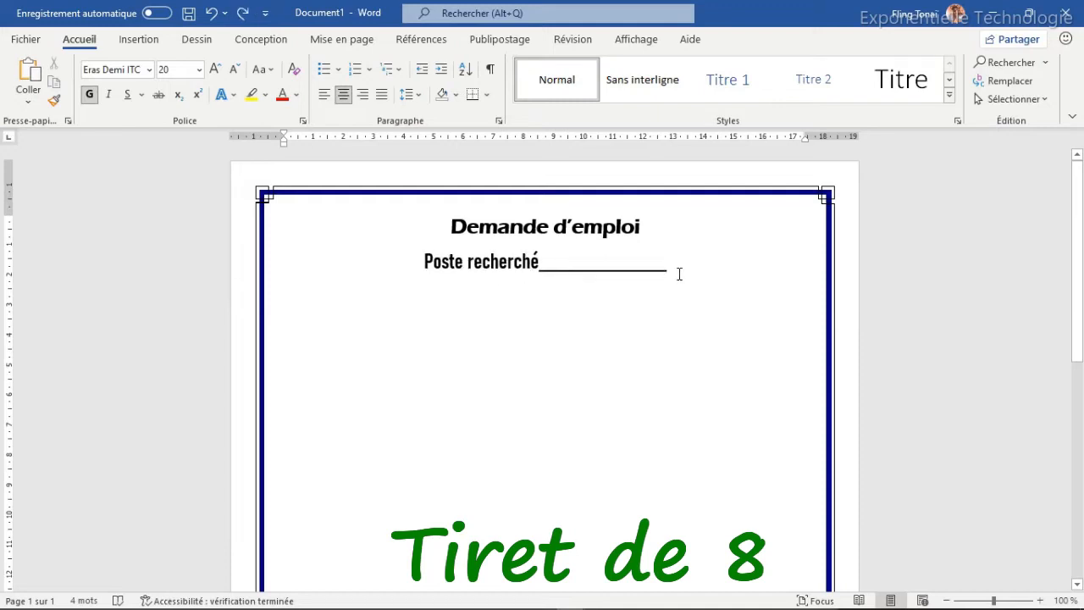
- Add a heading line reading "Profil du candidat :" below the "Poste recherché" line
key(Return)
text(P)
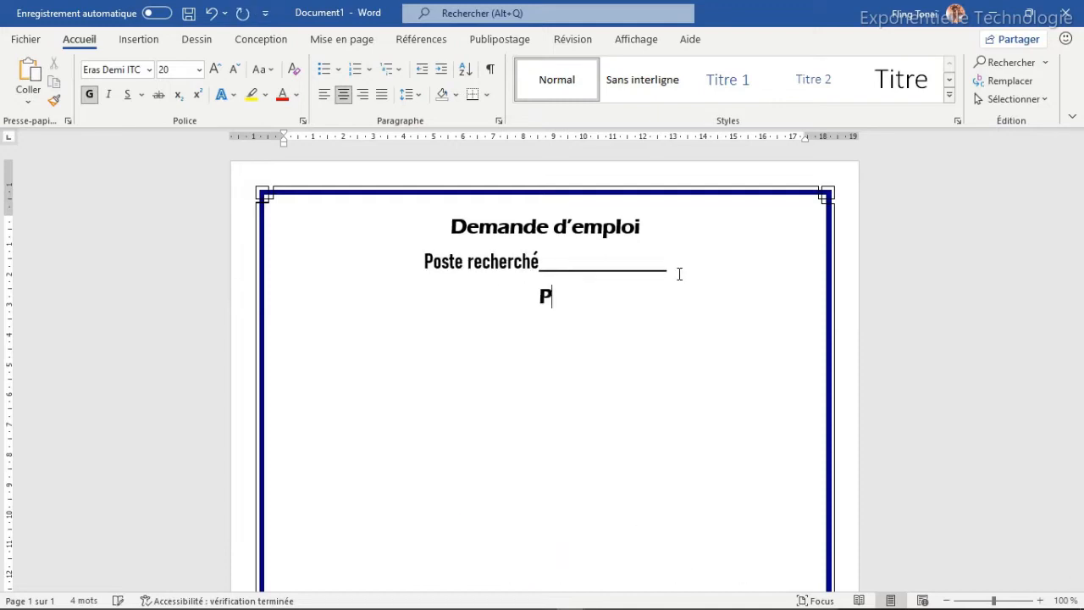
text(rofil du co)
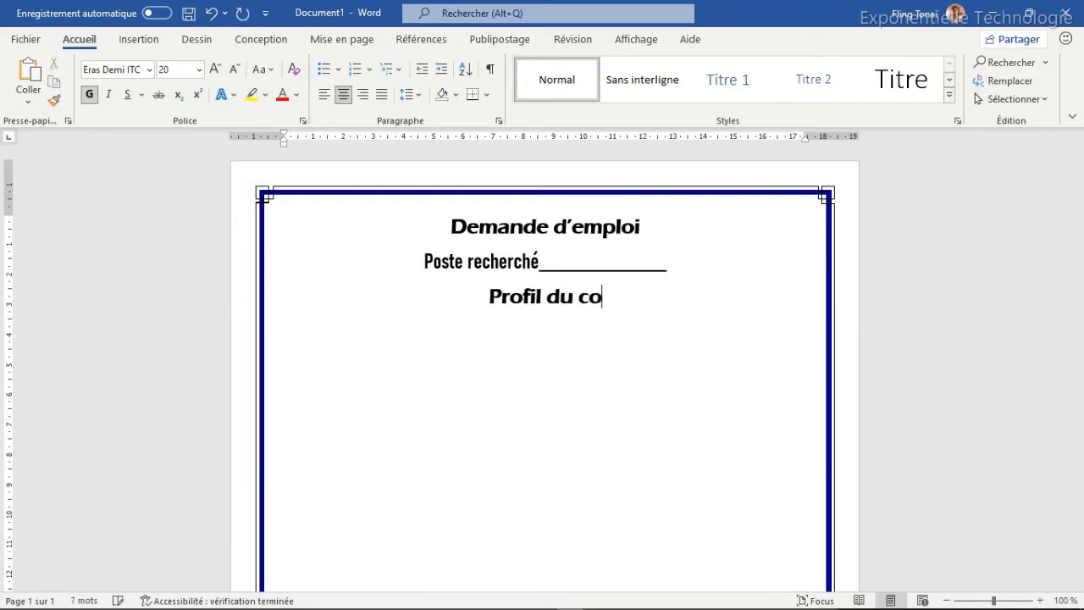
key(BackSpace)
text(andidat)
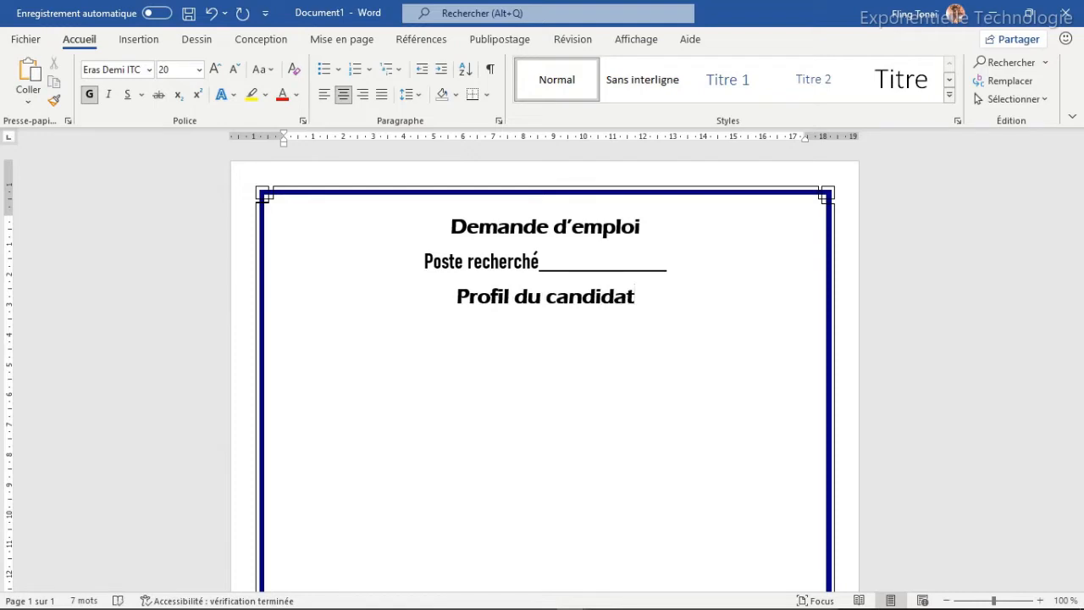
text( :)
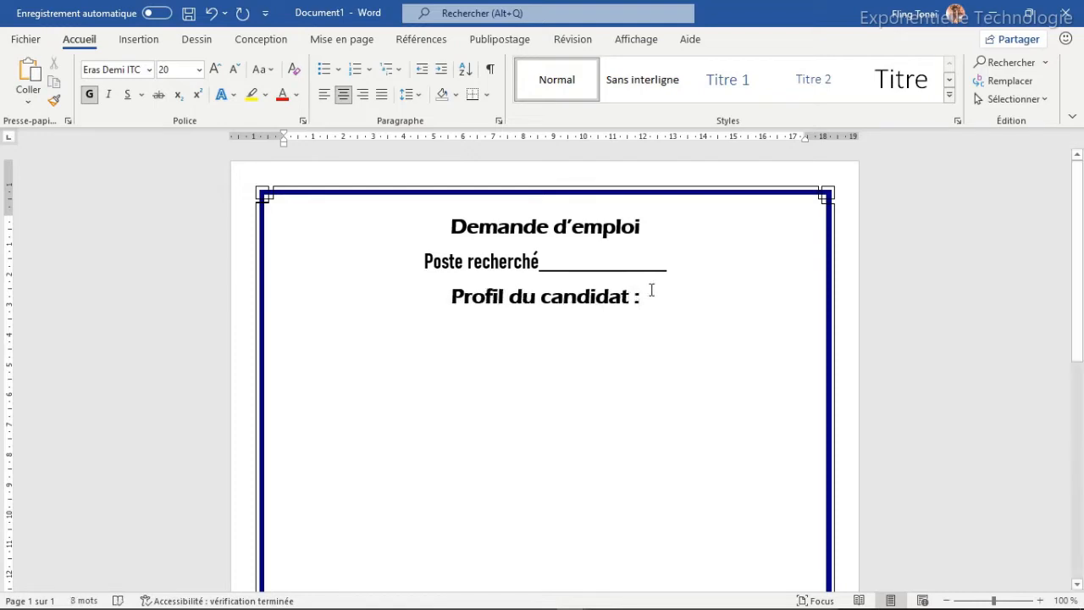
- Underline the heading "Profil du candidat :" with a thick line and set its font to Bahnschrift SemiBold Condensed
drag(650, 297, 477, 312)
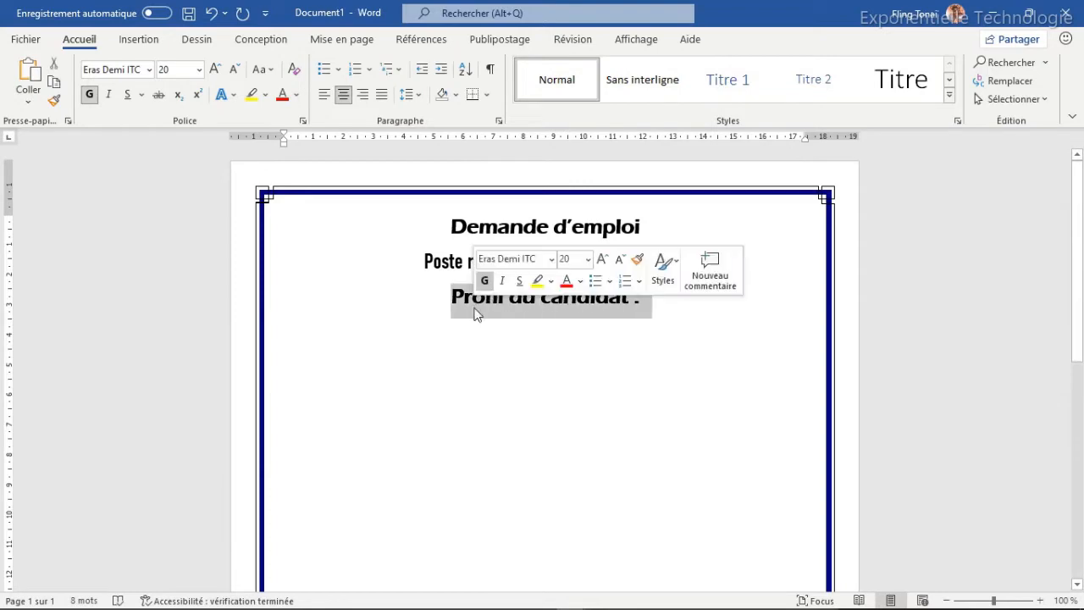
click(127, 94)
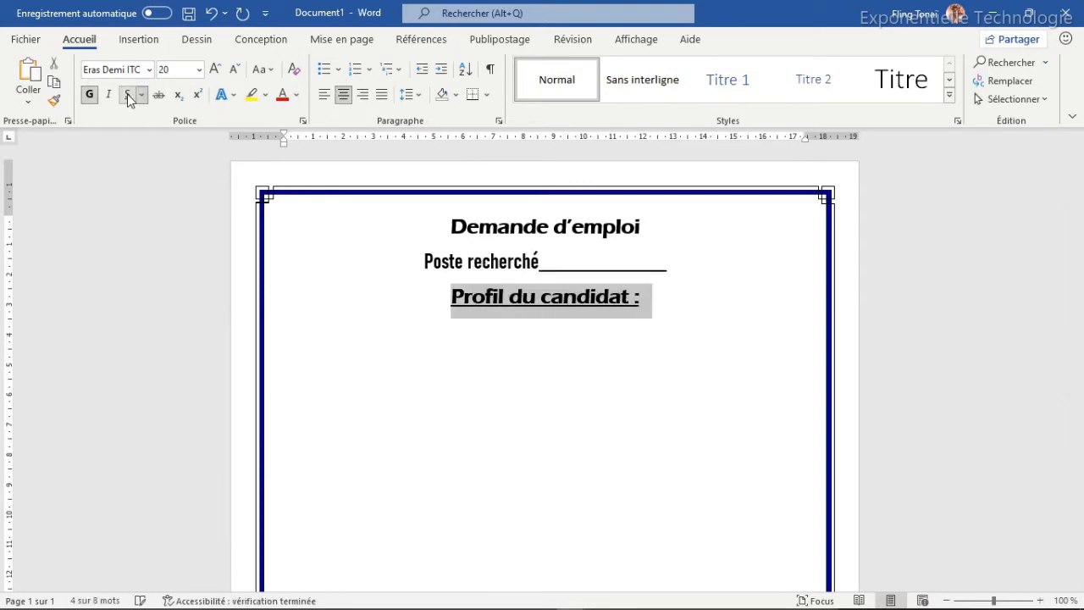
click(143, 95)
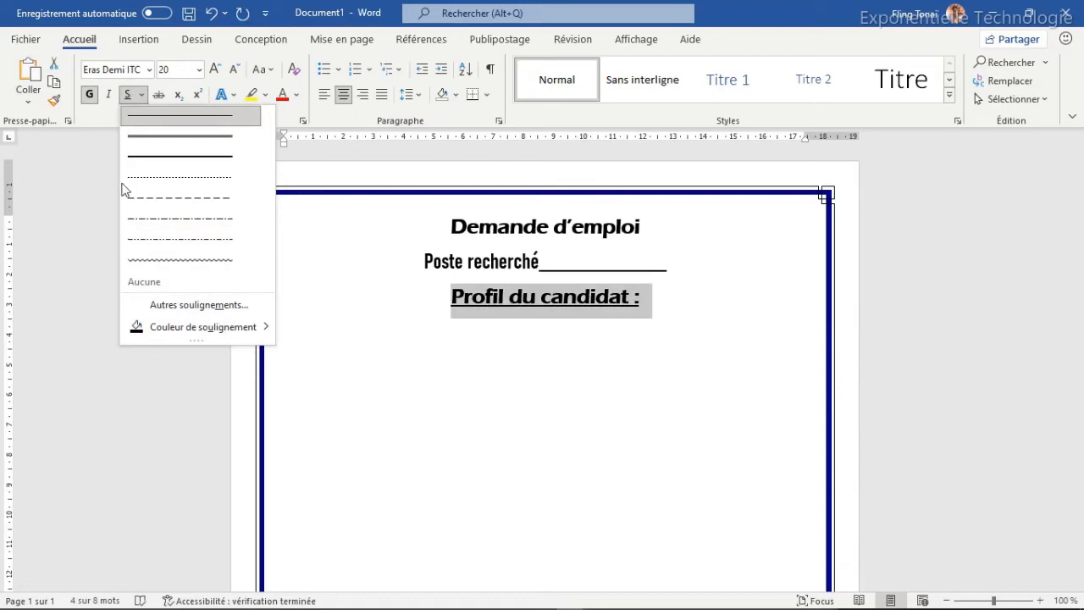
click(178, 159)
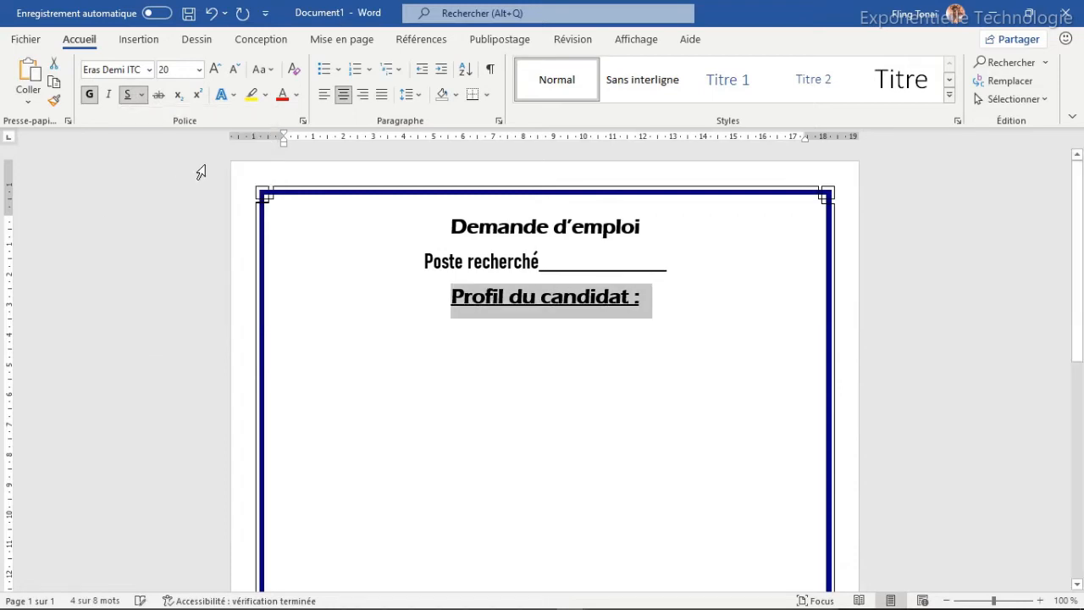
click(149, 70)
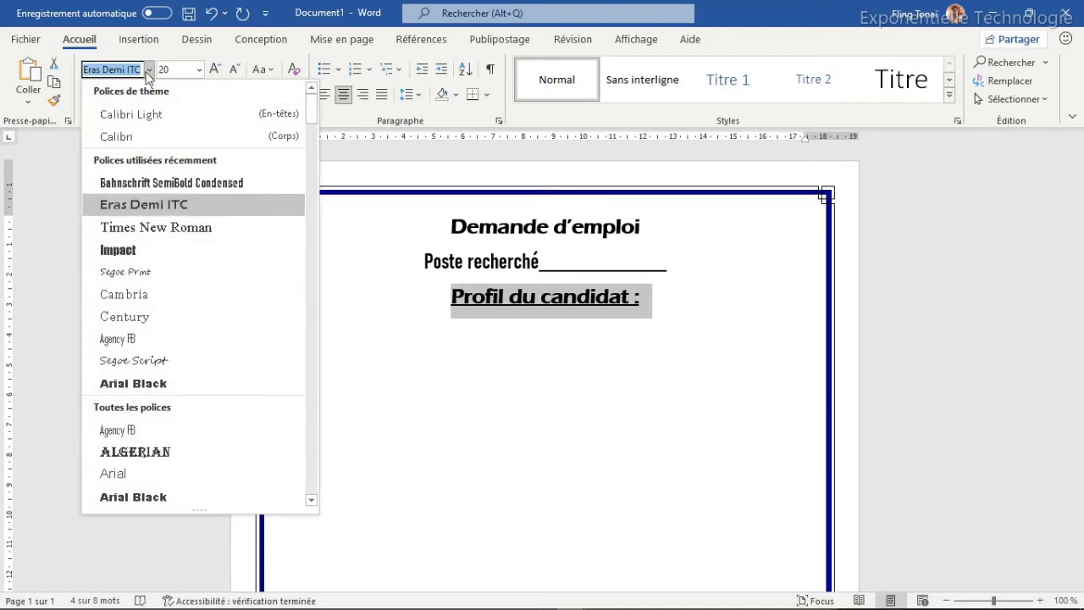
click(153, 189)
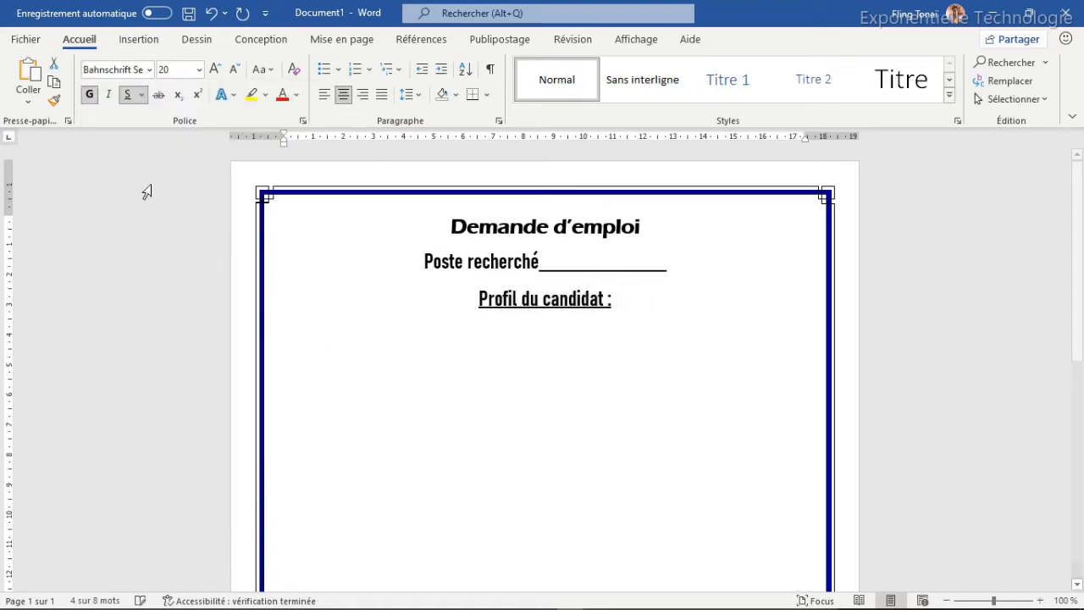
- Remove the colon and the space before it from the end of the "Profil du candidat" heading
click(617, 300)
key(BackSpace)
key(BackSpace)
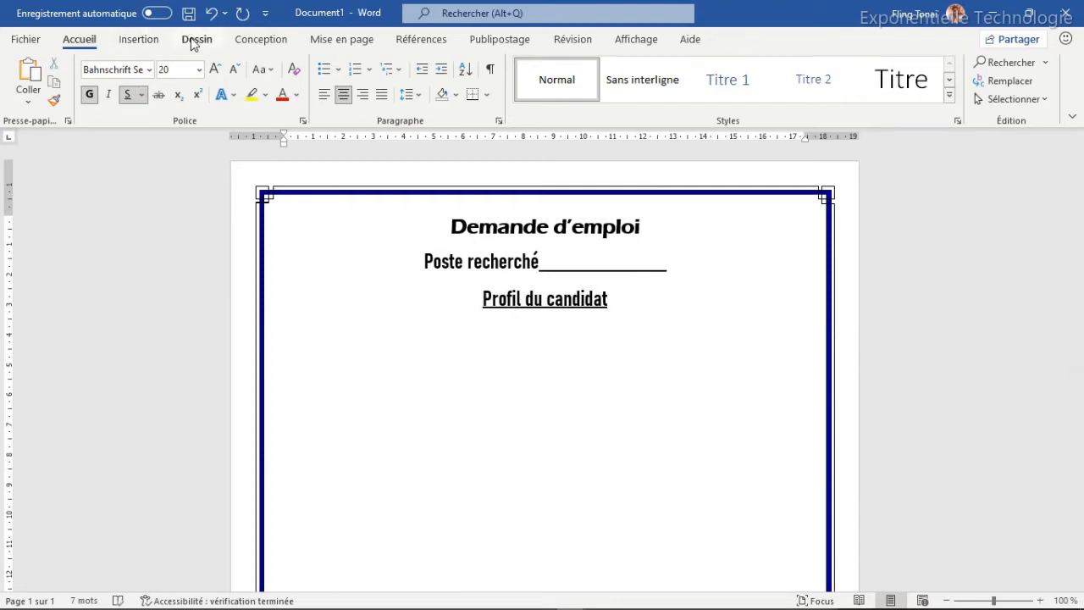
- Draw a rectangle about 3,73 cm high and 3,89 cm wide to the right of the three heading lines
click(140, 42)
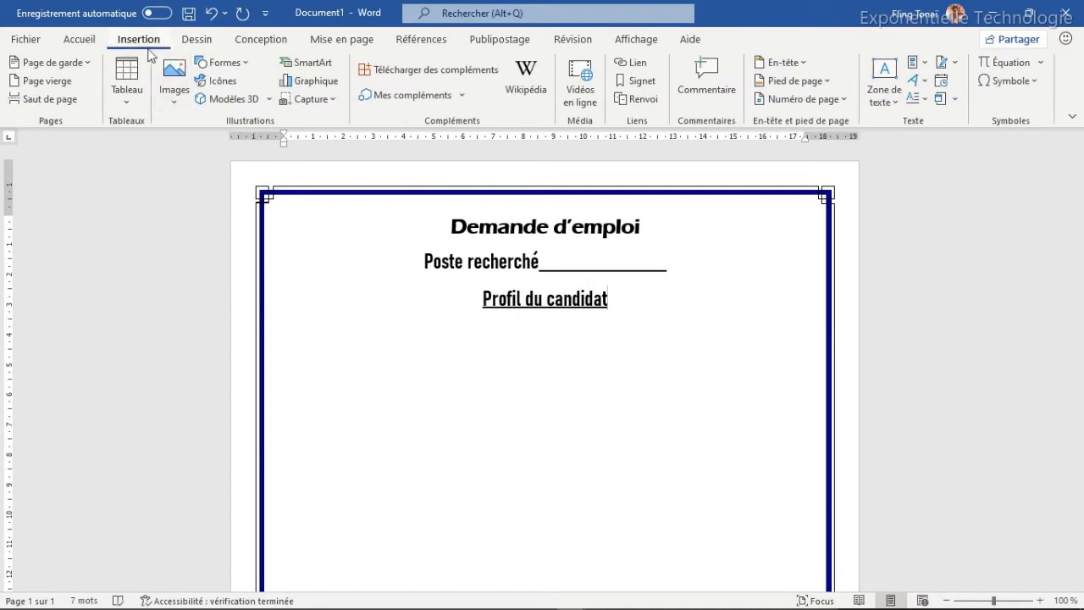
click(238, 65)
click(234, 104)
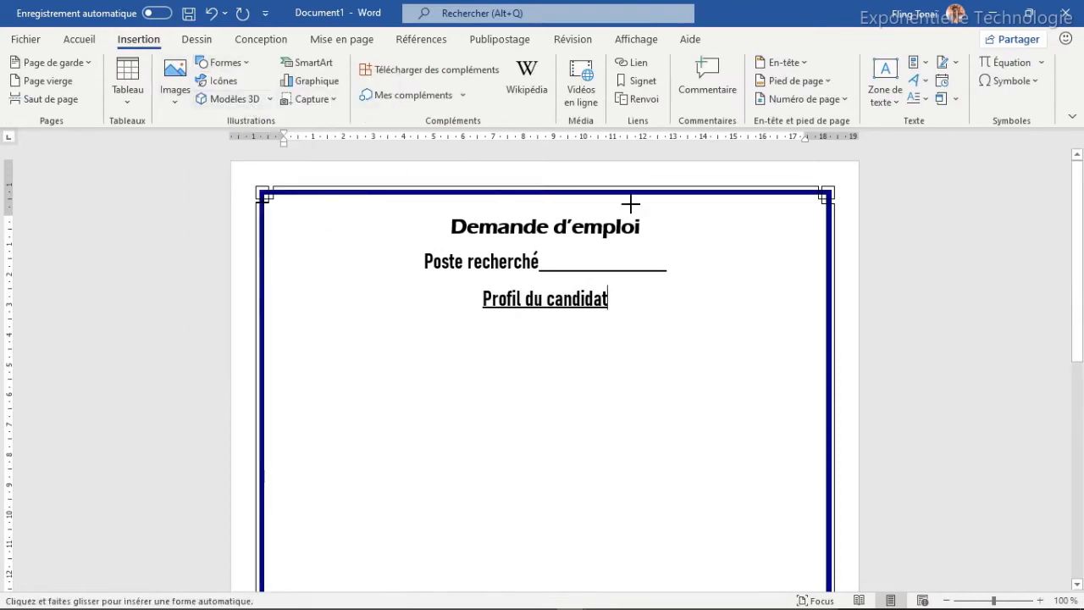
mouse_move(686, 217)
mouse_down()
mouse_move(794, 288)
mouse_move(813, 327)
mouse_move(803, 330)
mouse_up()
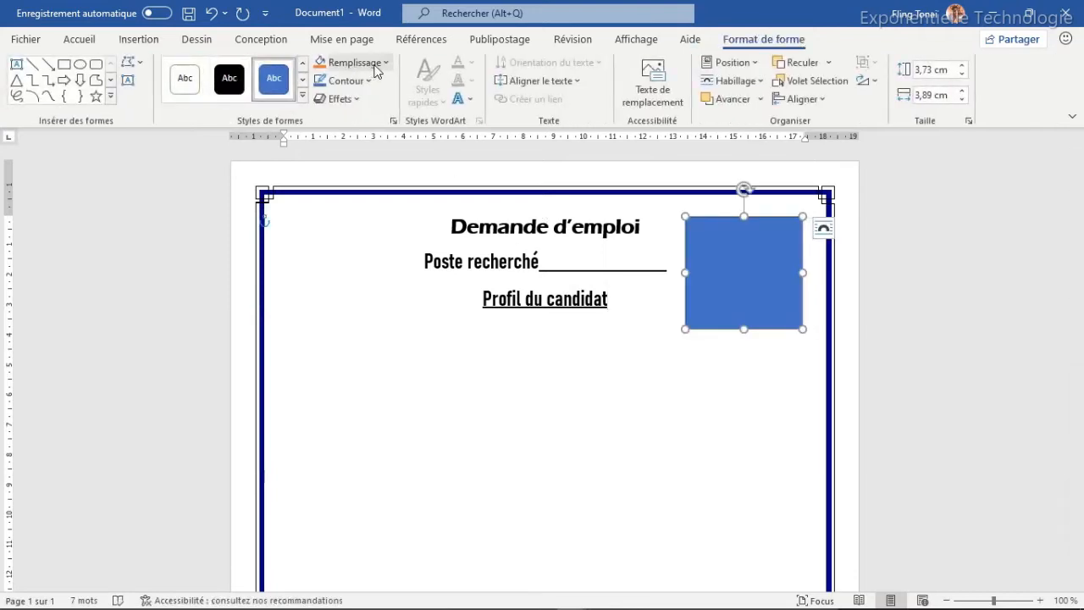
- Give the rectangle no fill and a black outline 1½ pt thick
click(378, 62)
click(338, 239)
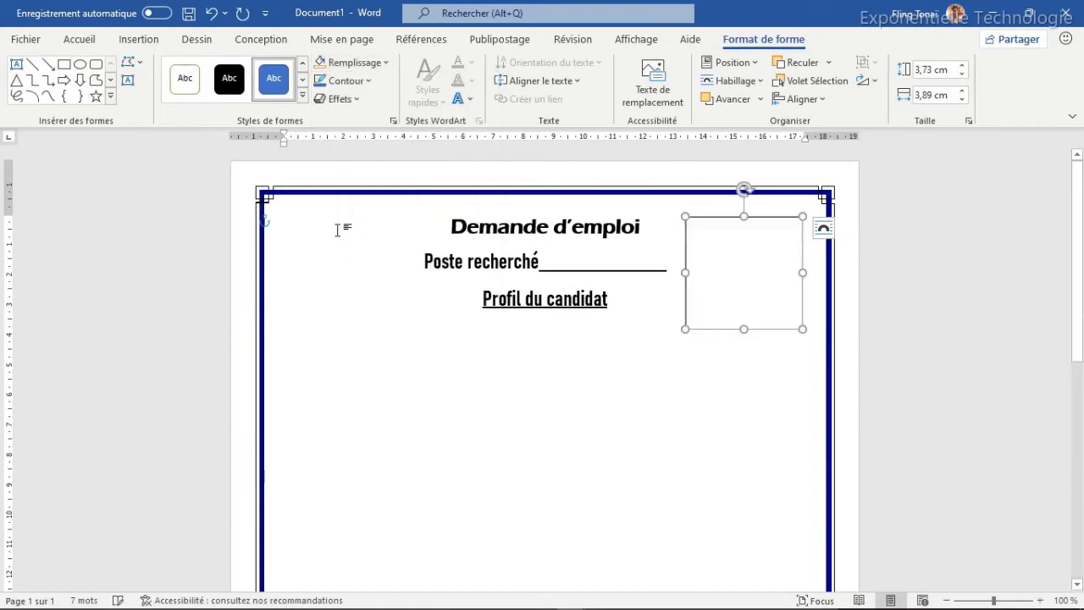
click(370, 80)
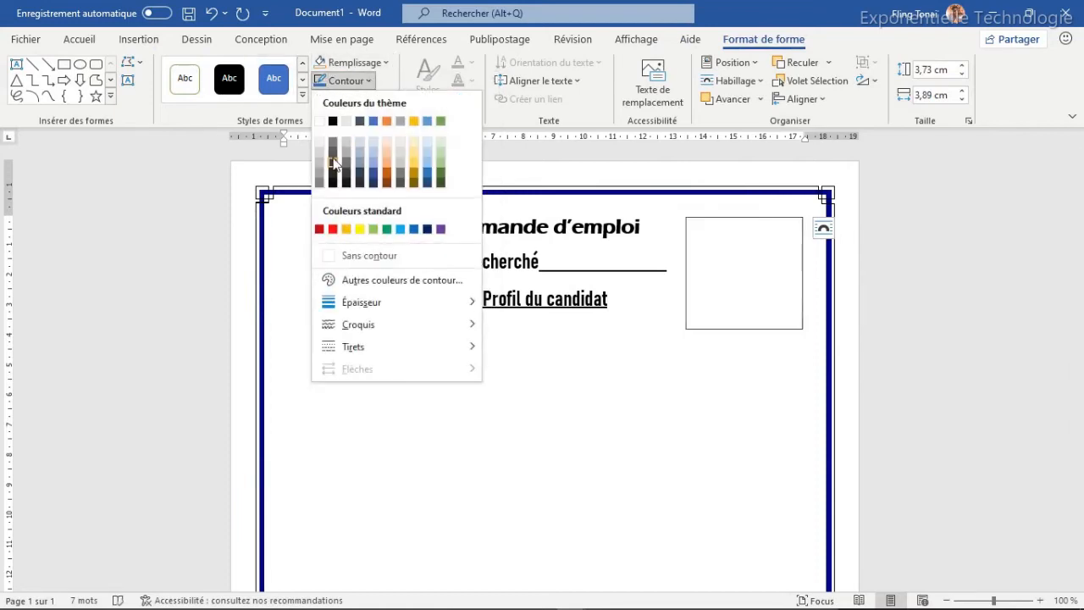
click(333, 122)
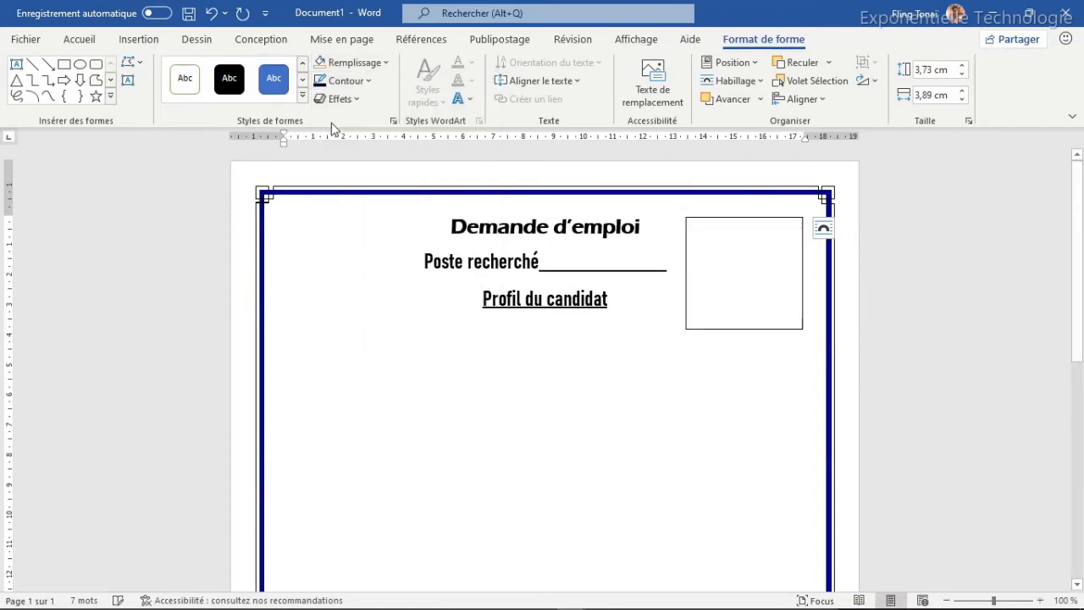
click(369, 81)
mouse_move(447, 305)
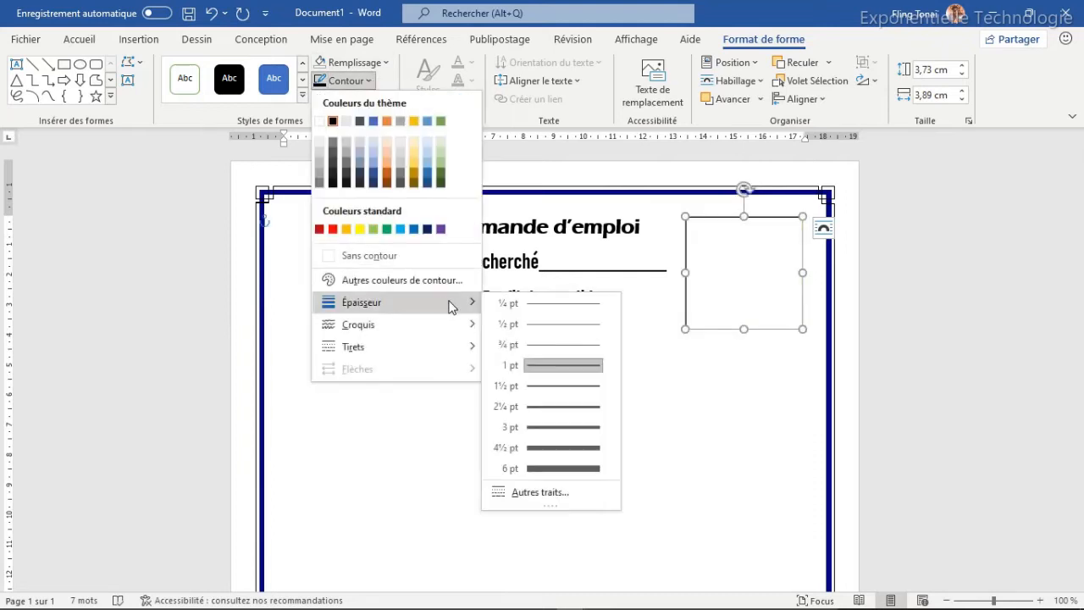
click(567, 392)
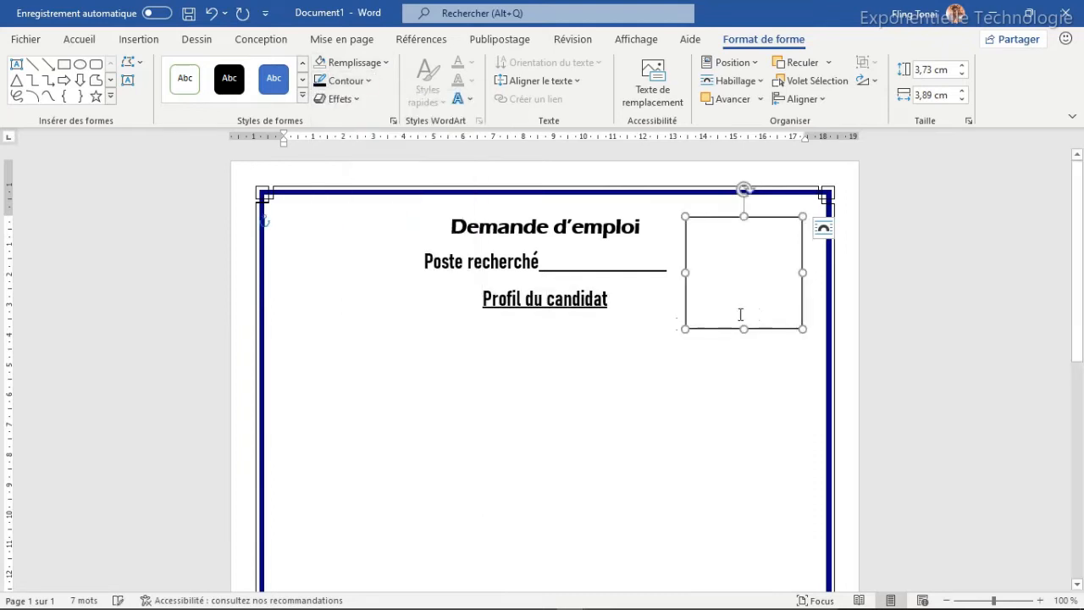
- Add the text "Insérez votre photo Ici" inside the rectangle, followed by an empty line
right_click(740, 262)
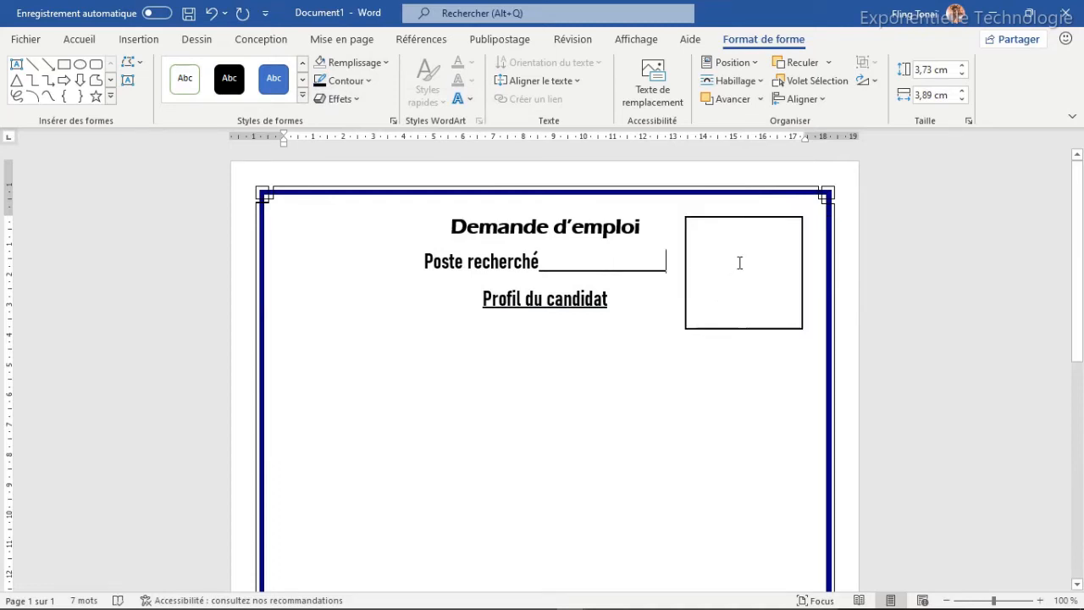
click(692, 219)
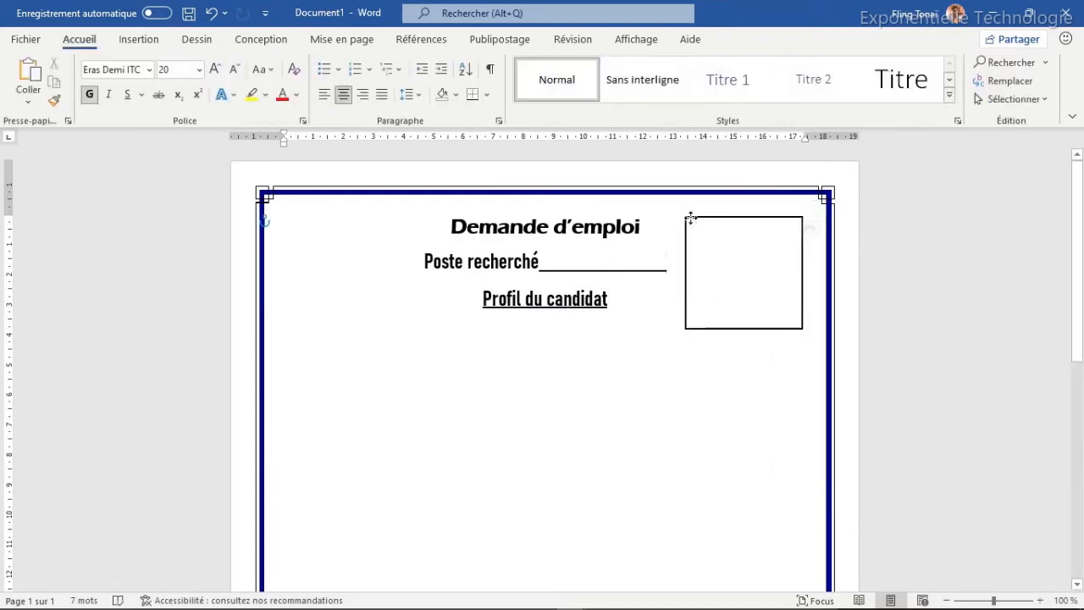
right_click(691, 221)
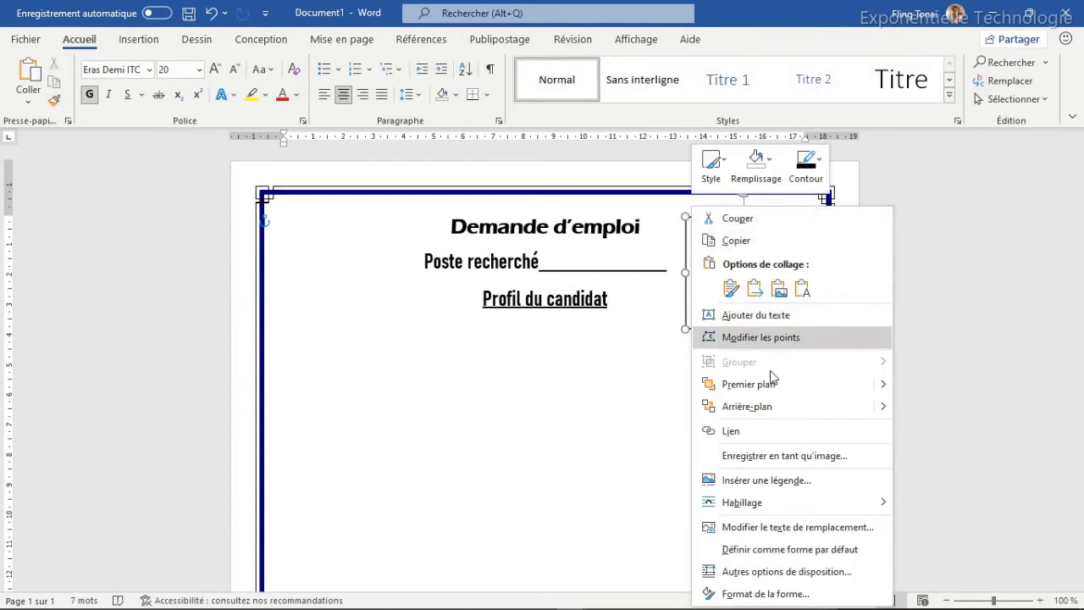
click(751, 318)
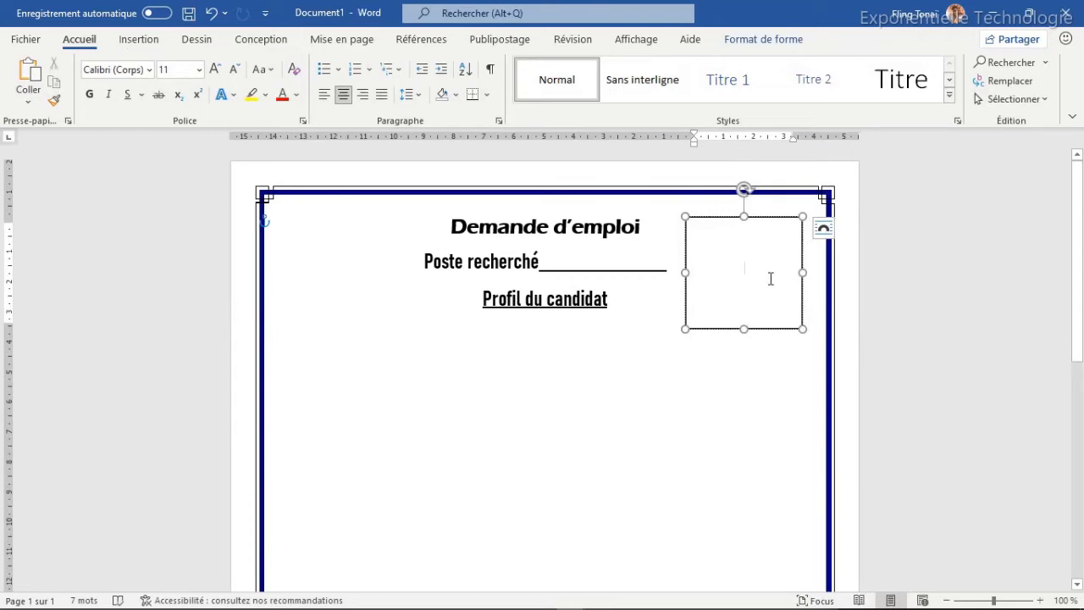
text(Ph)
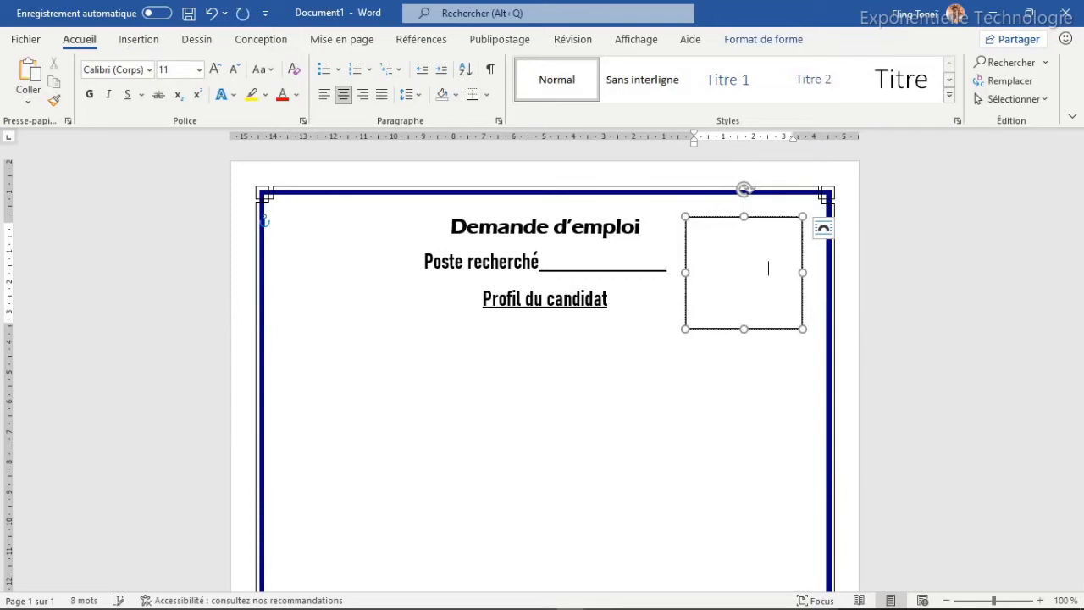
text(4x)
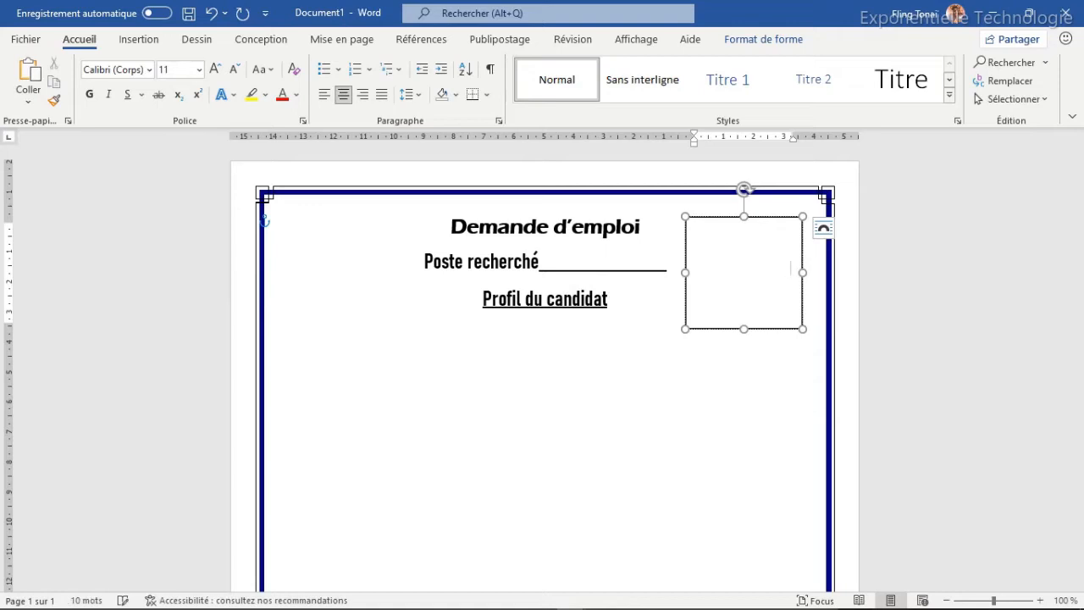
key(Return)
- Make the photo box text black and set its size to 17
drag(753, 273, 688, 250)
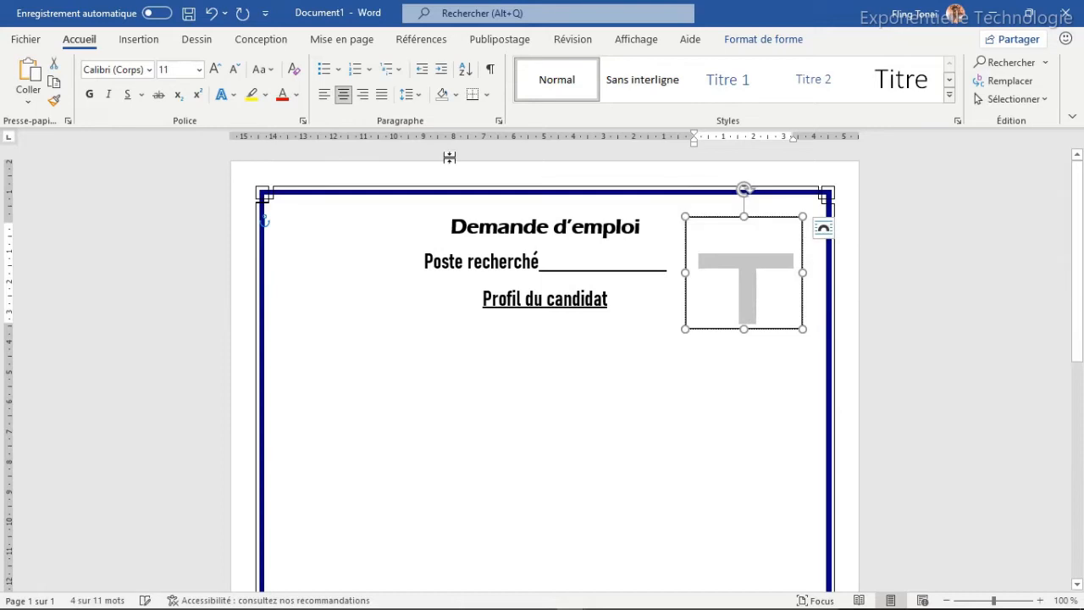
click(297, 96)
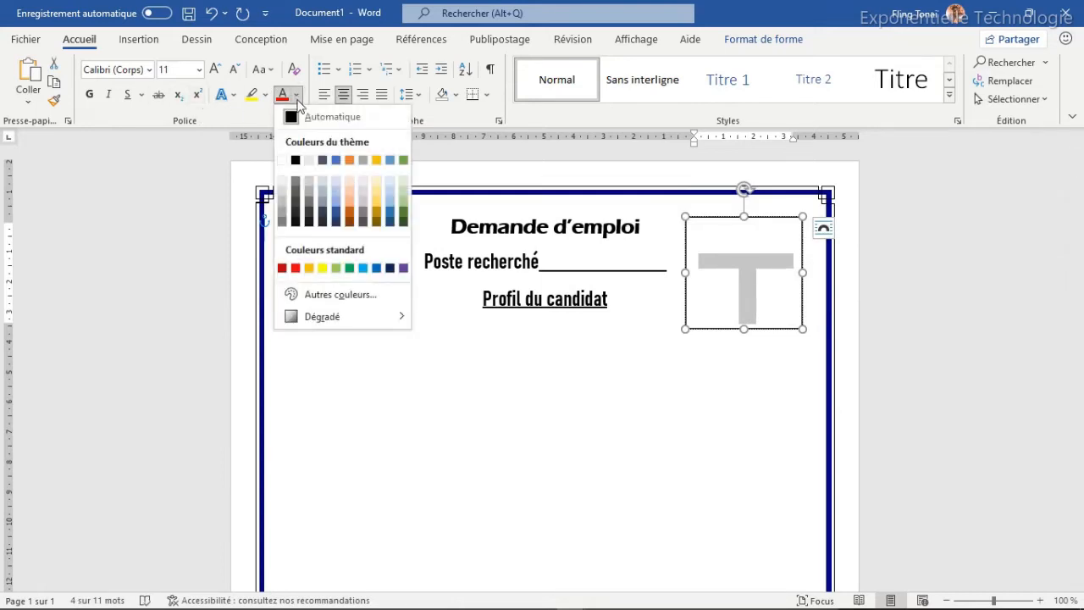
click(296, 160)
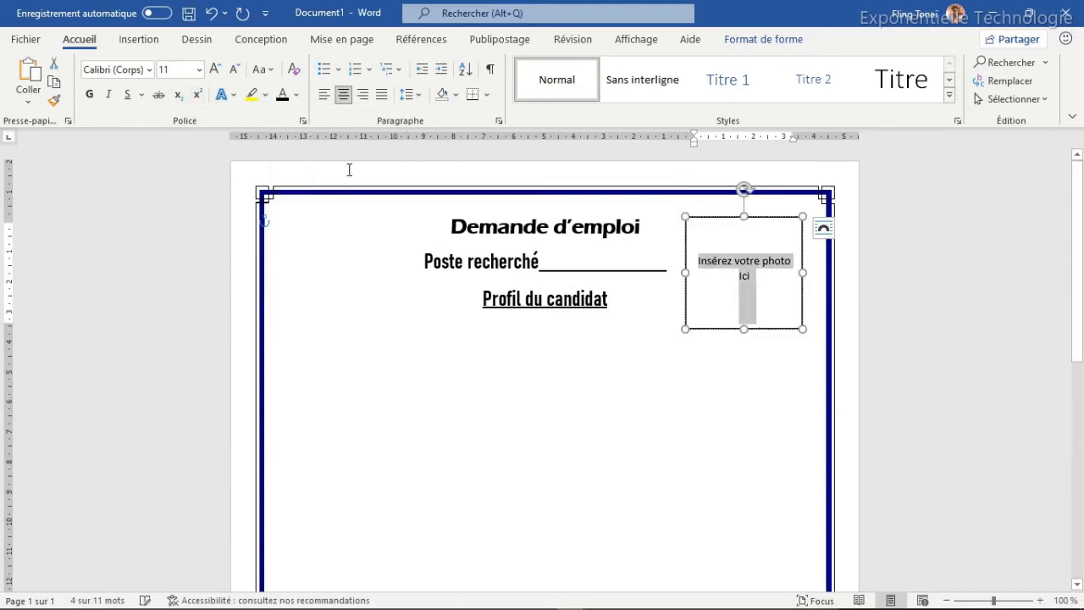
click(217, 71)
click(217, 71)
click(217, 71)
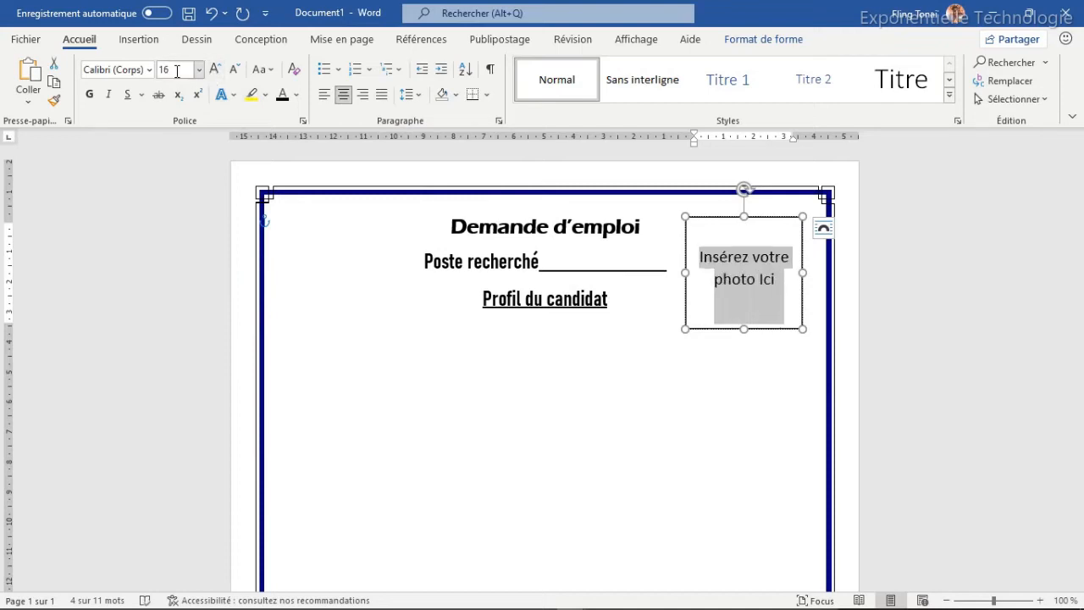
click(177, 71)
text(17)
key(Return)
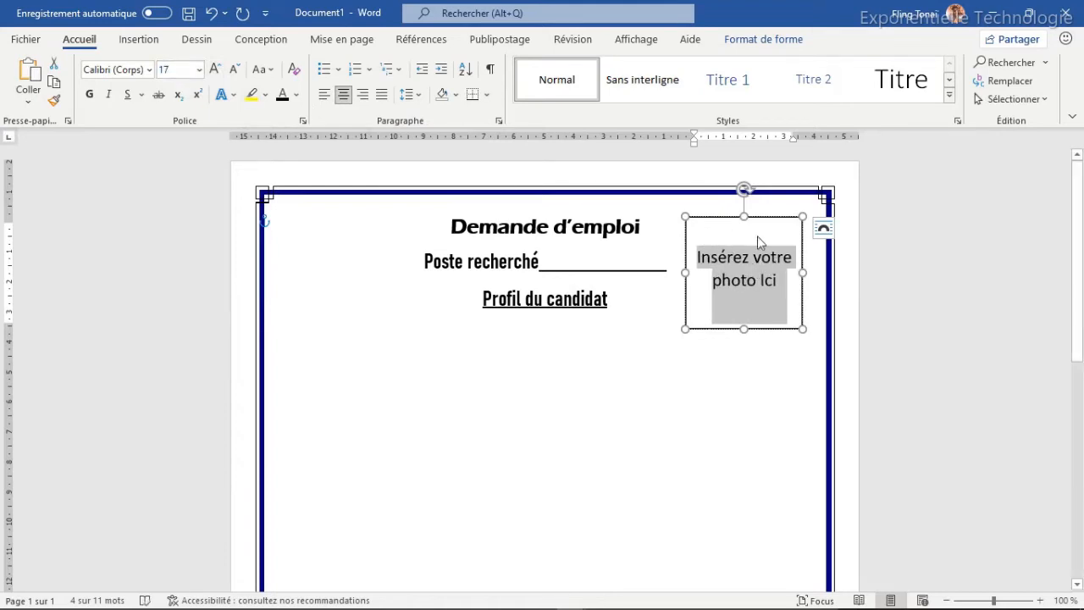
click(733, 288)
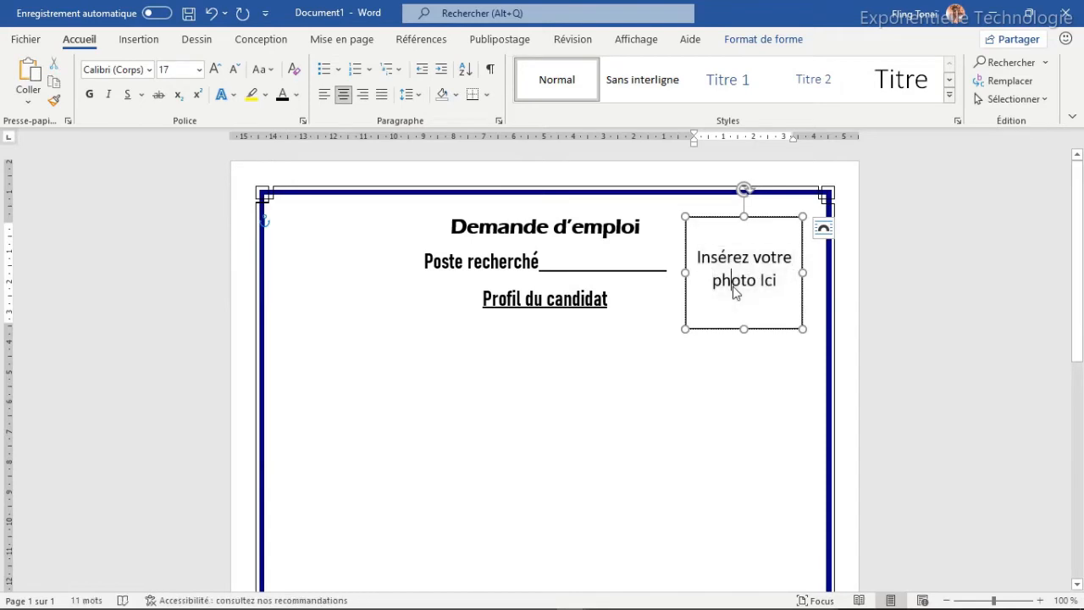
- Left-align the "Demande d’emploi" title and indent it by three tab stops
click(670, 363)
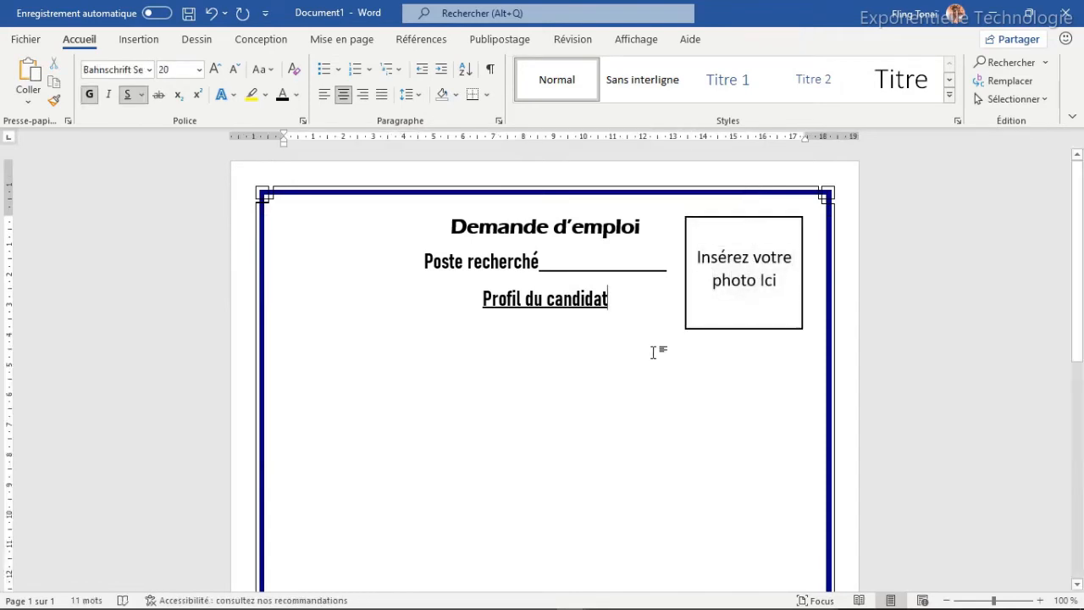
click(451, 227)
key(ctrl+shift+g)
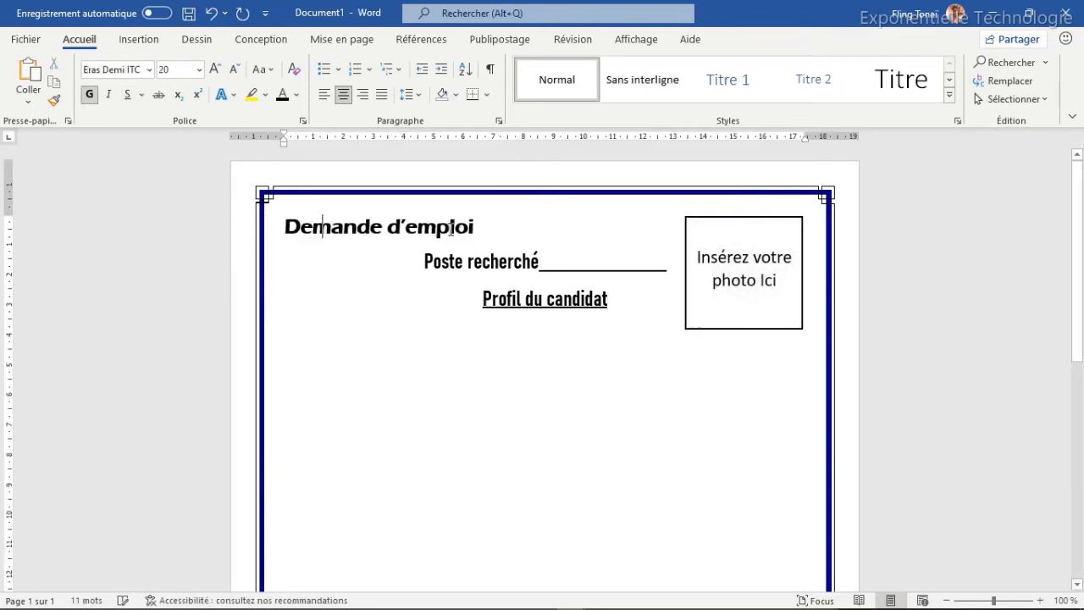
key(Tab)
key(Tab)
key(Tab)
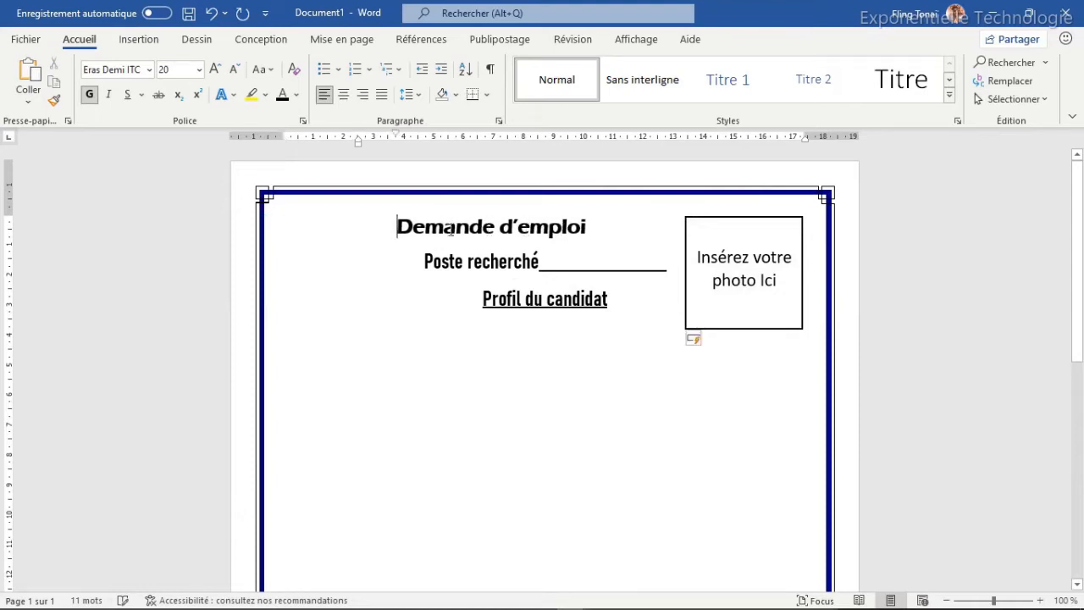
- Left-align the "Poste recherché" line and indent it by two tab stops
key(Down)
key(ctrl+shift+g)
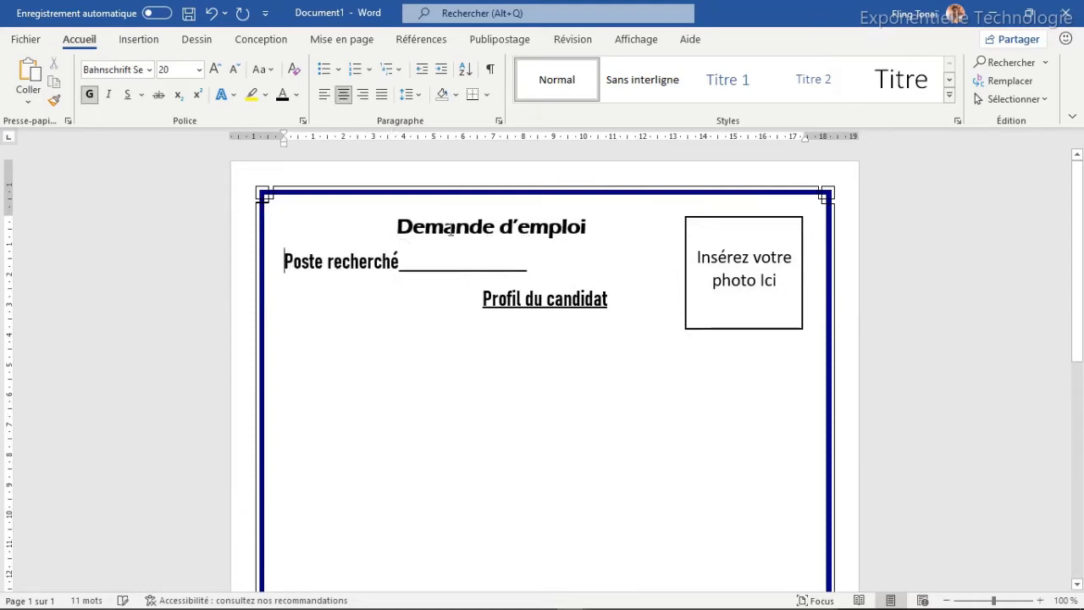
key(Tab)
key(Tab)
key(Tab)
key(BackSpace)
- Left-align the "Profil du candidat" heading and indent it by three tab stops
click(484, 298)
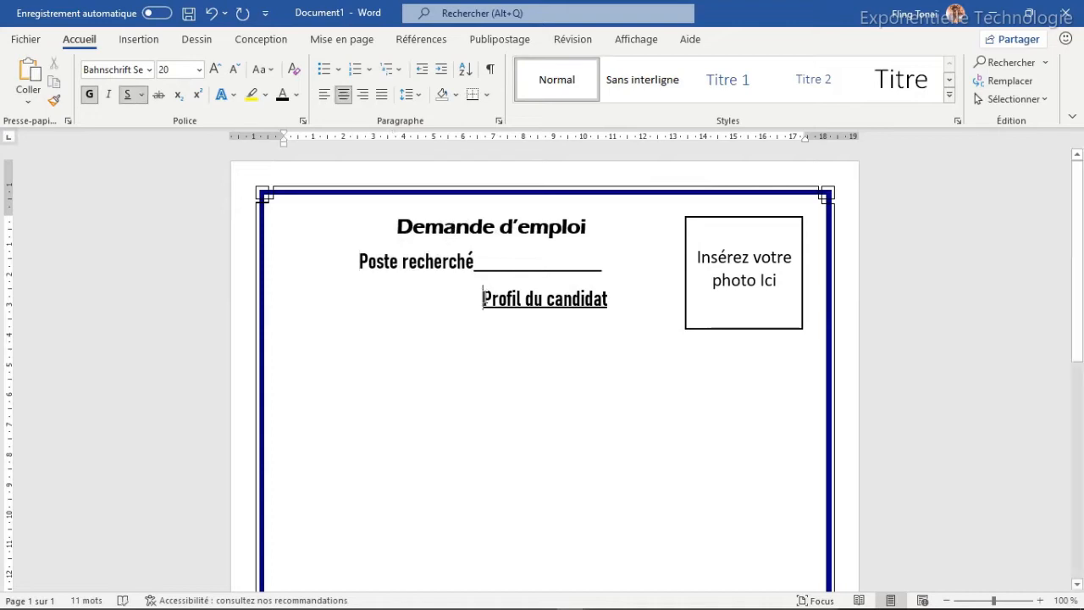
key(ctrl+shift+g)
key(Tab)
key(Tab)
key(Tab)
key(Tab)
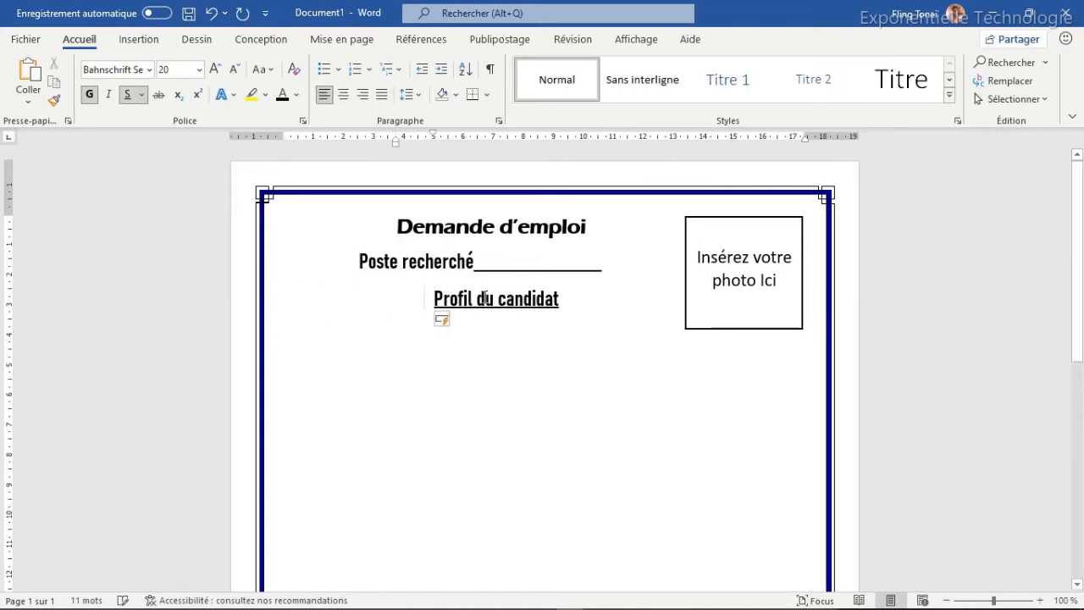
key(BackSpace)
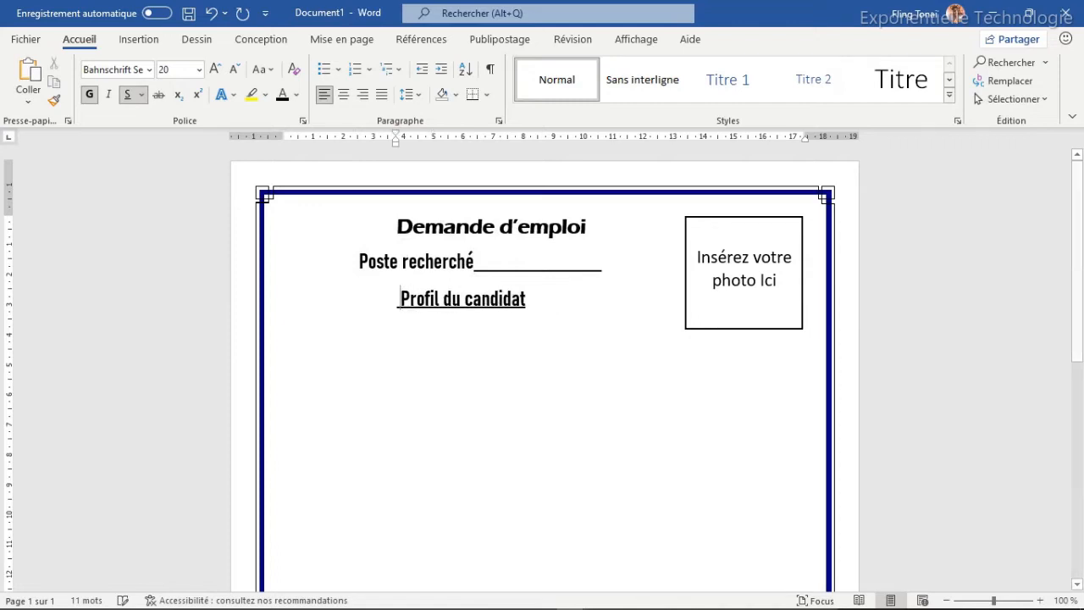
- Shift "Profil du candidat" slightly right with leading spaces and remove the underline from those spaces
key(shift+Left)
key(shift+Left)
key(shift+Left)
key(shift+Left)
key(shift+Left)
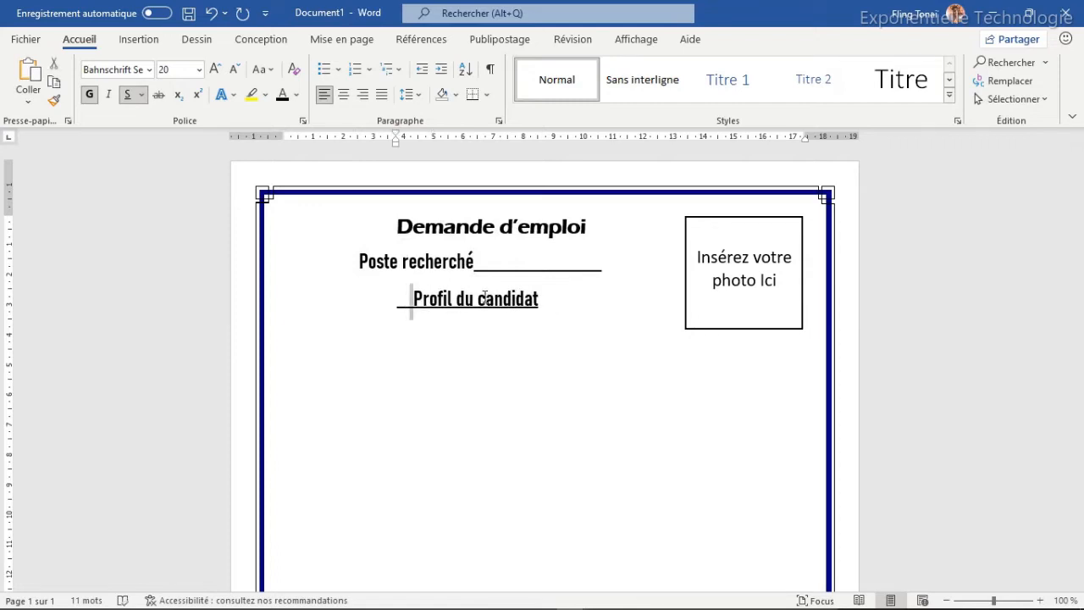
click(128, 95)
click(515, 271)
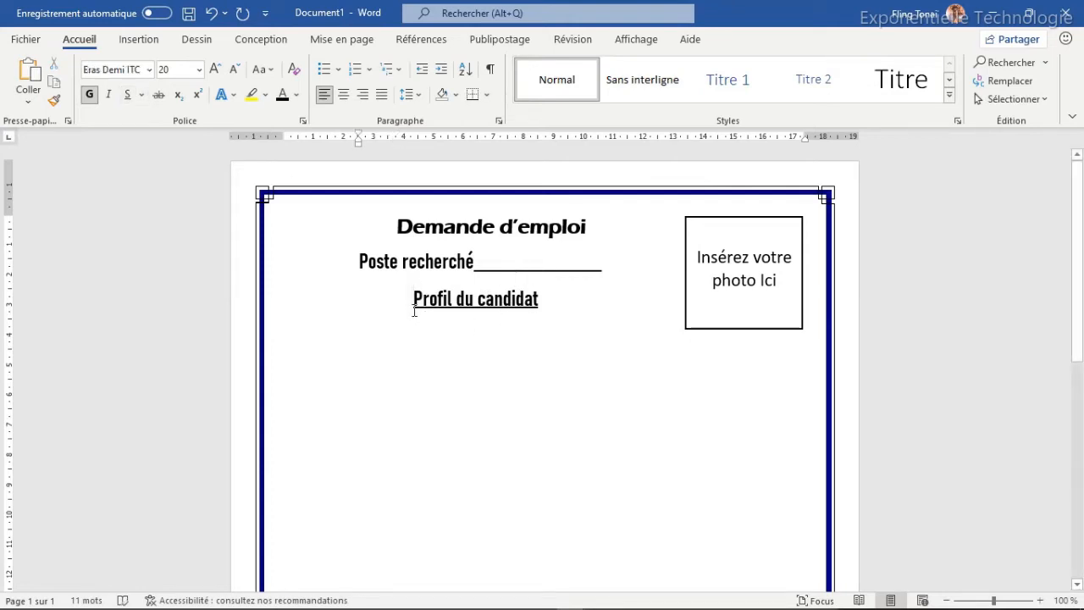
- Add the label "Nom" below "Profil du candidat", leaving one empty line between them
click(607, 299)
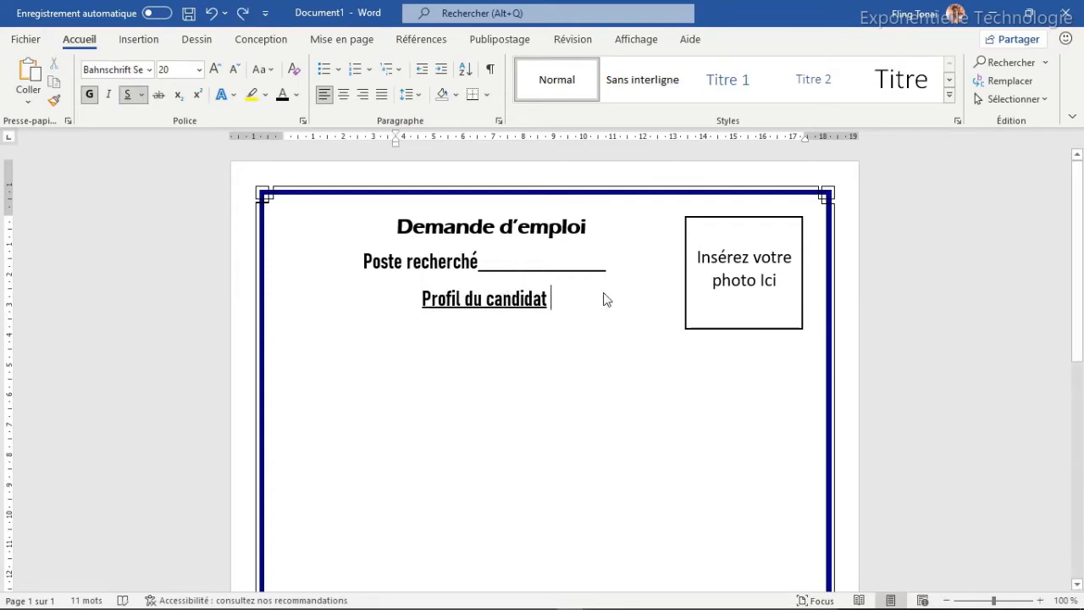
key(Return)
key(BackSpace)
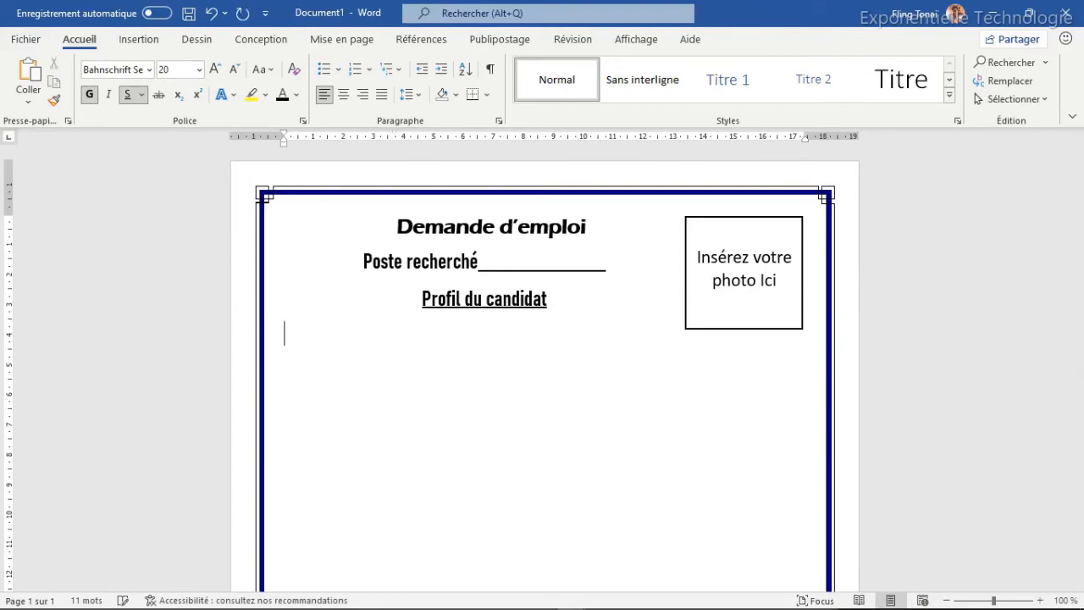
key(Return)
text(Nom)
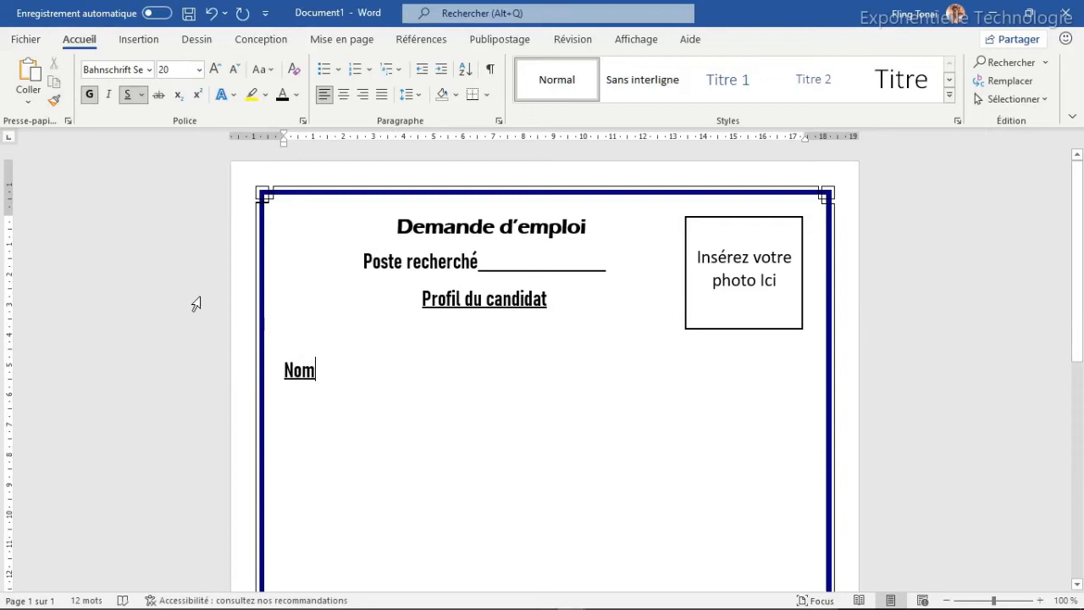
- Format the "Nom" label in Times New Roman at size 12 without underline
drag(323, 370, 284, 370)
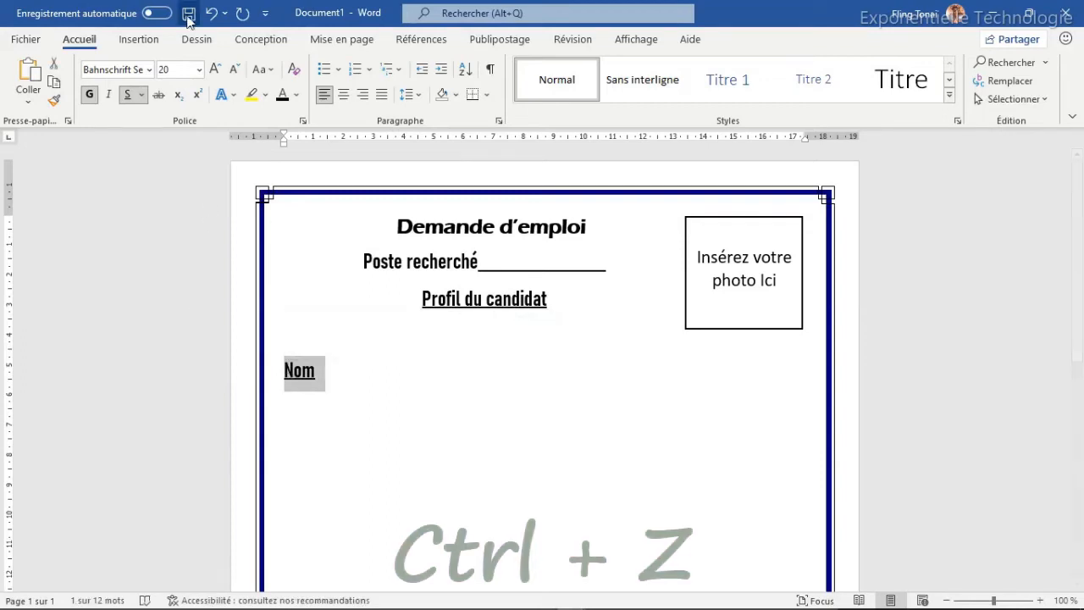
click(147, 70)
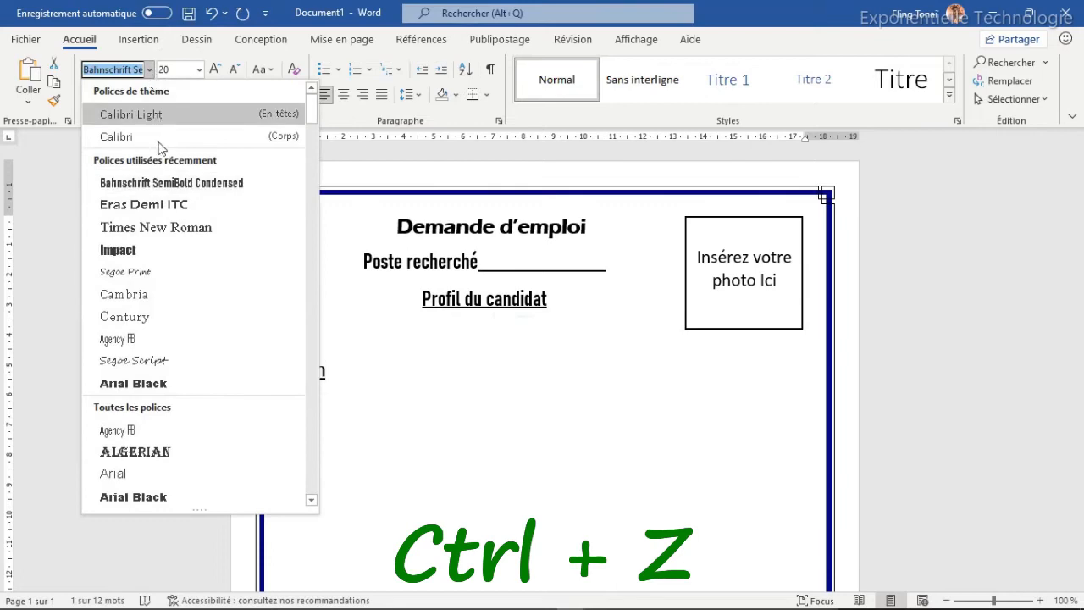
click(161, 227)
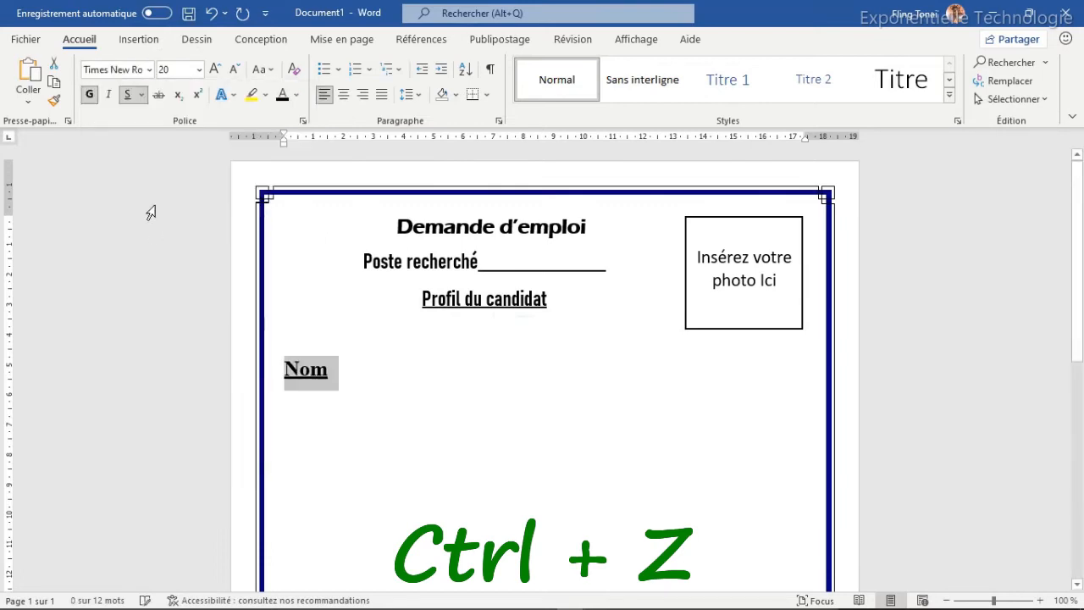
click(199, 70)
click(172, 162)
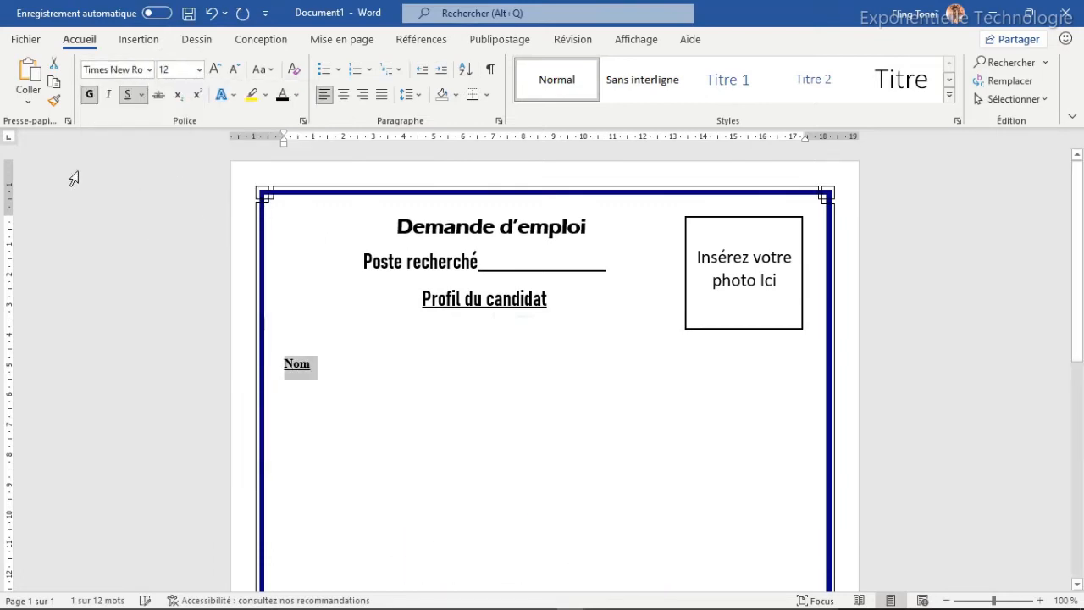
click(126, 96)
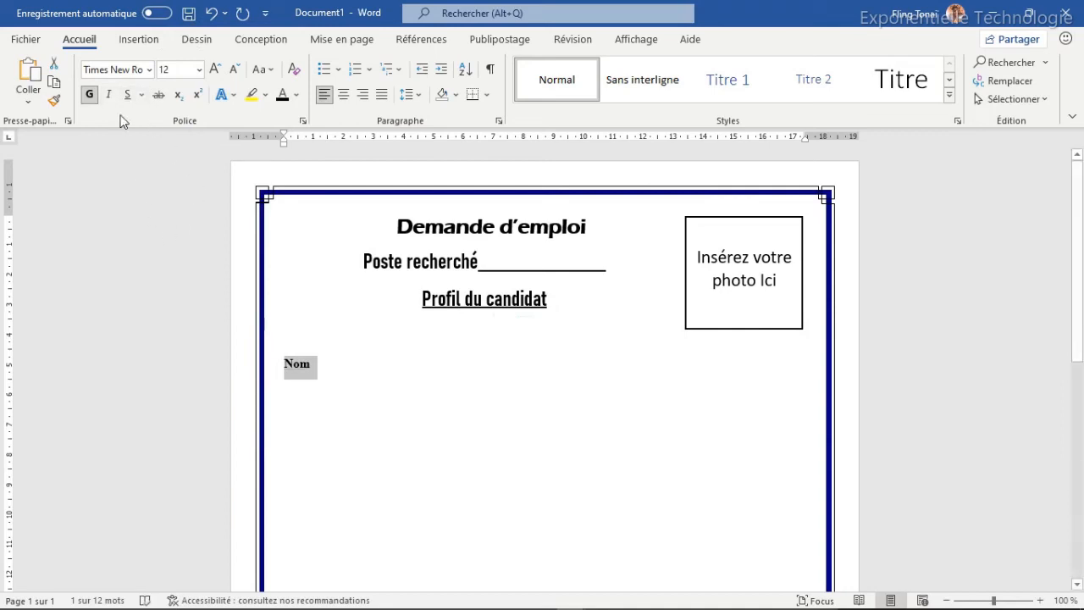
- Complete the first form line as "Nom :" and "Nom du père :", each followed by an underscore blank, filling the line to the right margin
click(314, 373)
text(: )
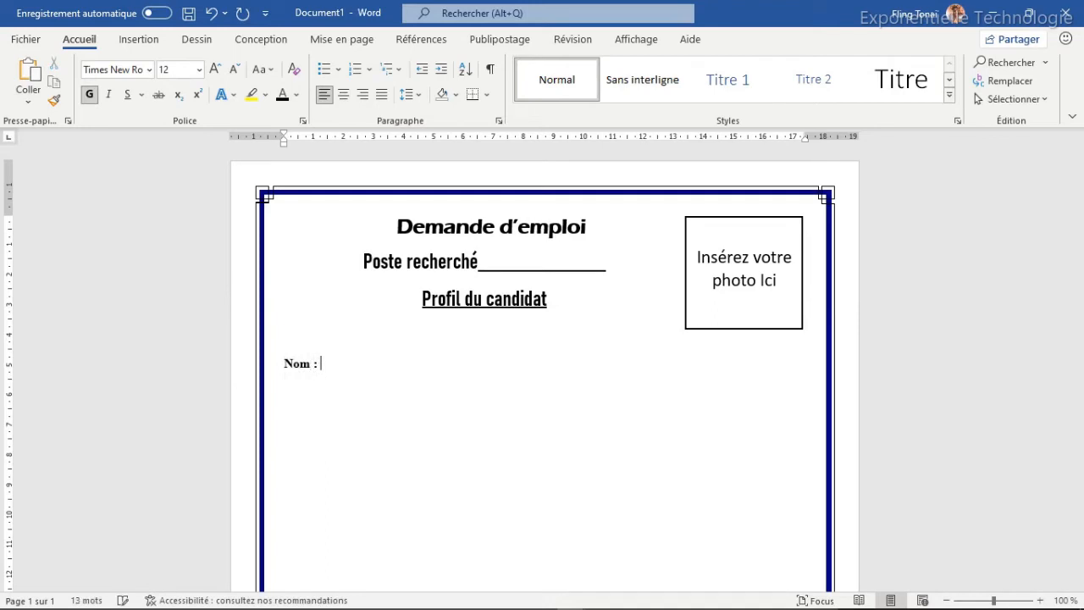
text(_______________________)
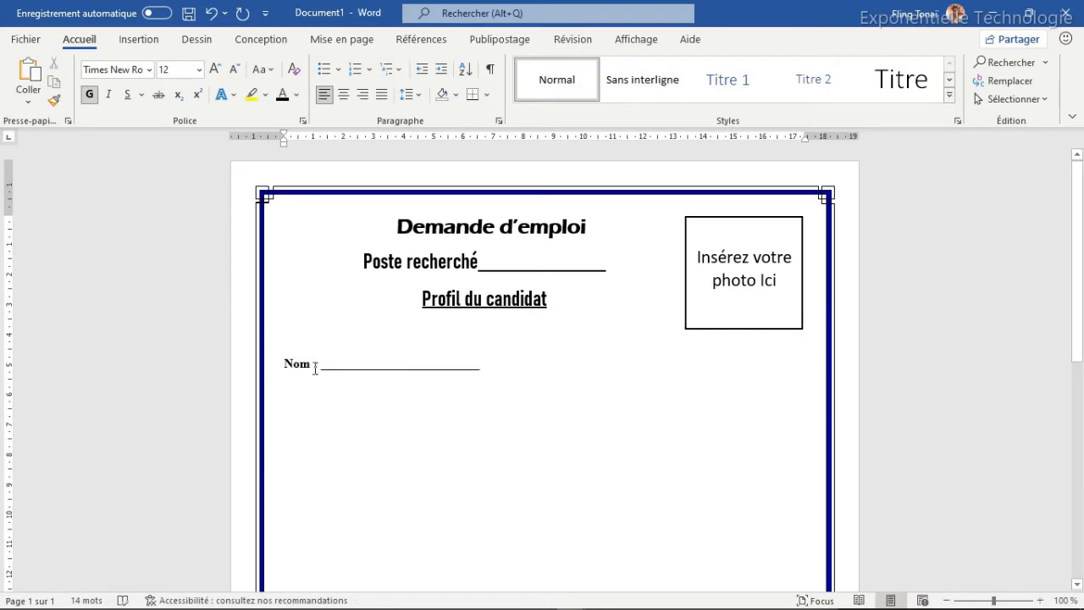
text( Nomm)
key(BackSpace)
text(du père)
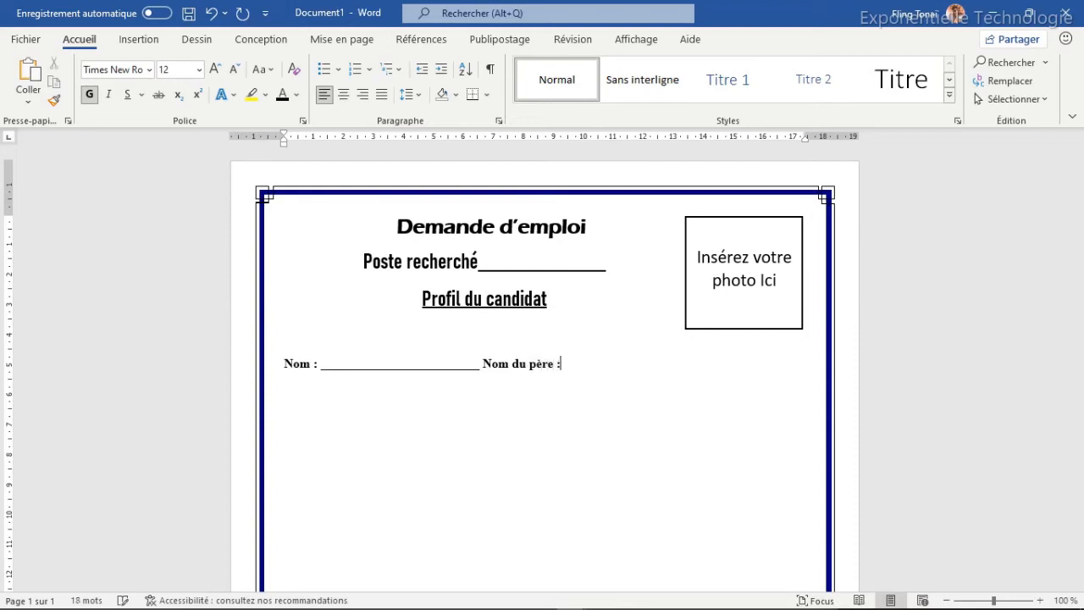
text( : _______________________)
text(____ )
- Add an "Adresse Postale :" line with an underscore blank reaching the right margin
text(Adre)
text(sse Postale :)
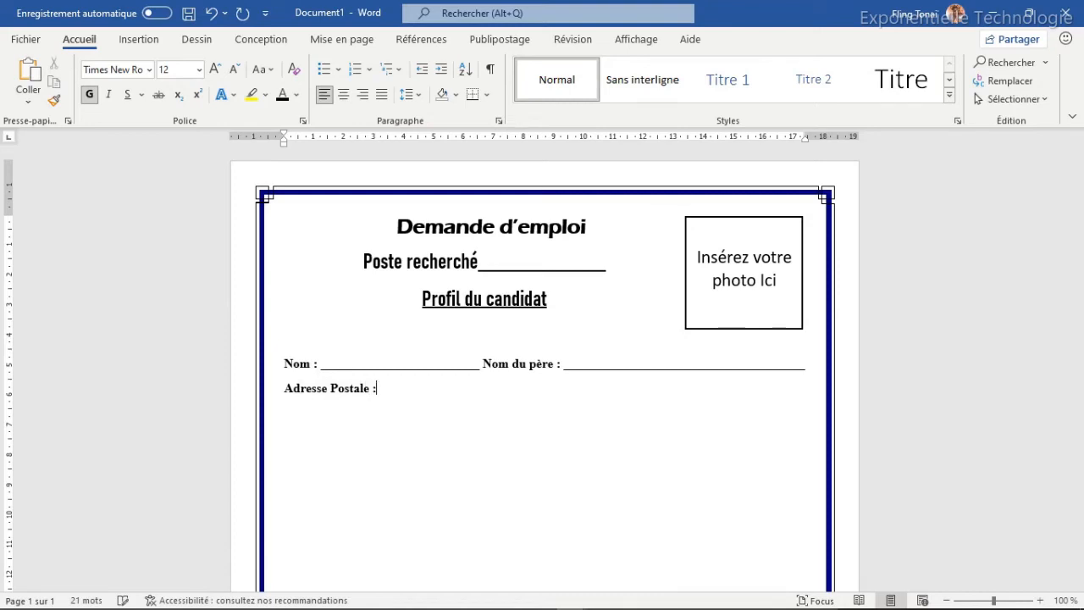
text( ___________________________________________________)
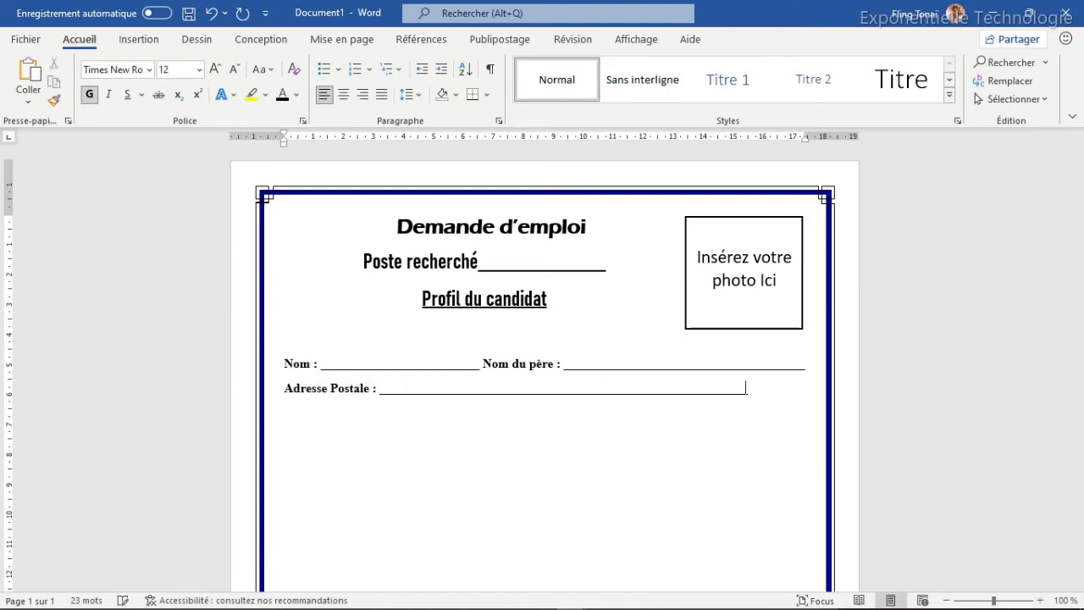
text(__ )
- Add an "Adresse Permanente :" line followed by an underscore blank that fits on the same line
text(Adre)
text(sse Permanente)
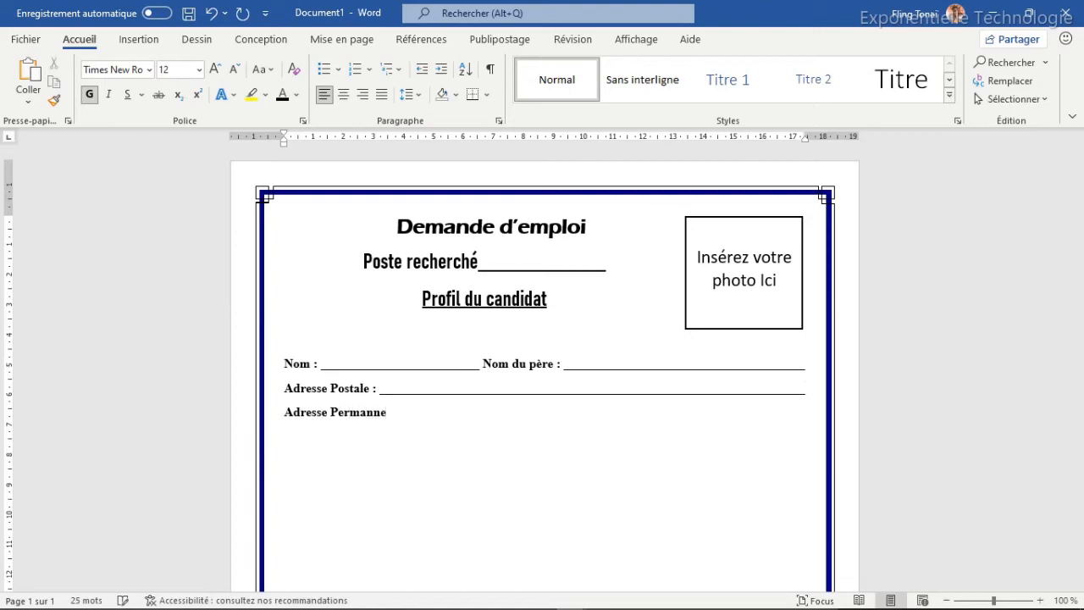
text( : __________________________________________________________)
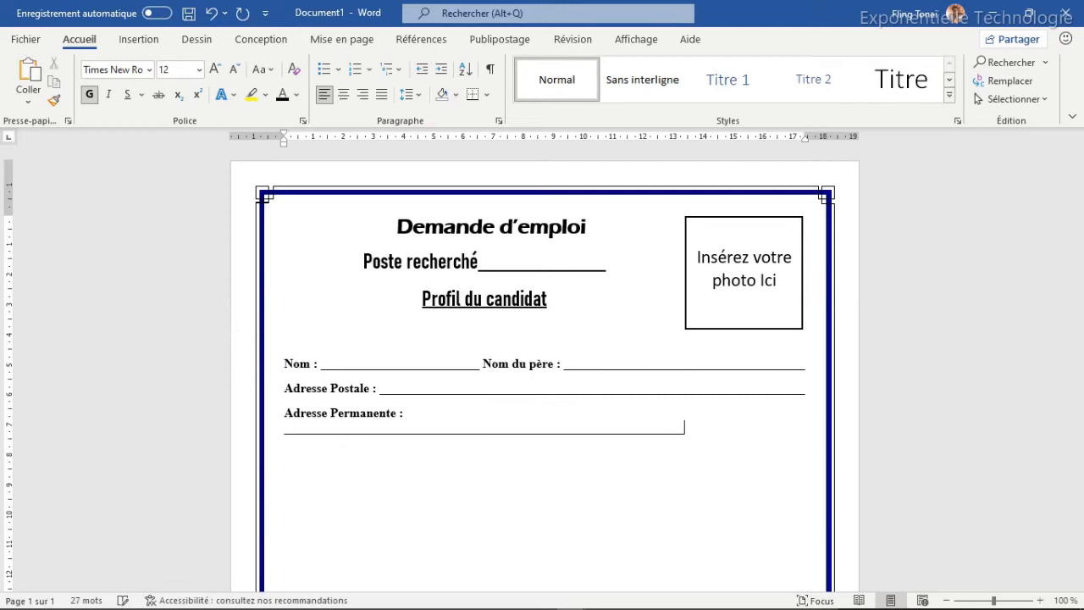
key(BackSpace)
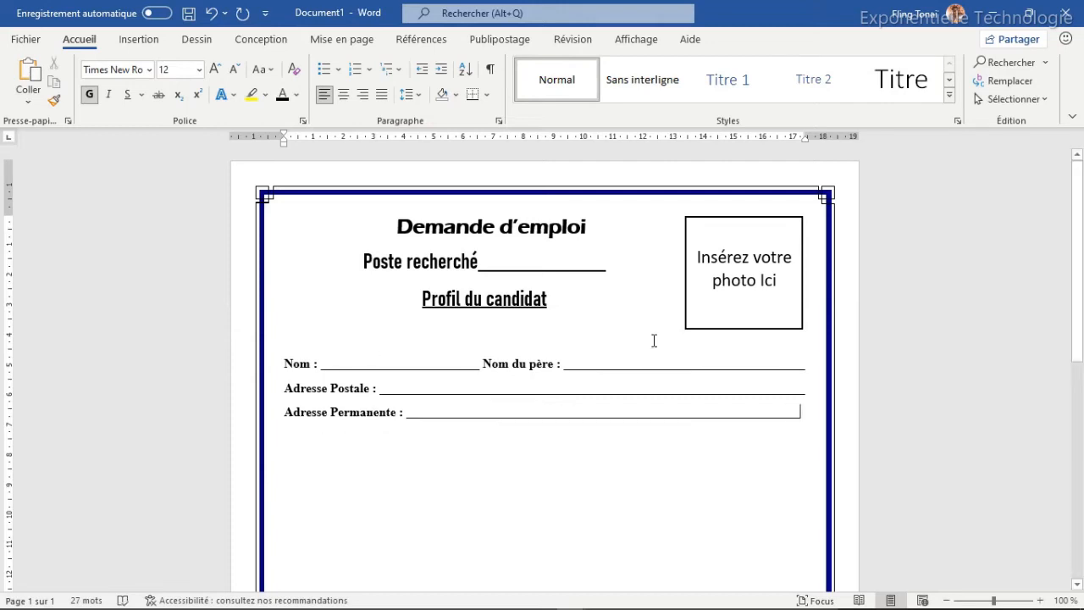
- Justify the three form lines and extend the "Adresse Permanente" blank by one underscore
drag(808, 410, 293, 379)
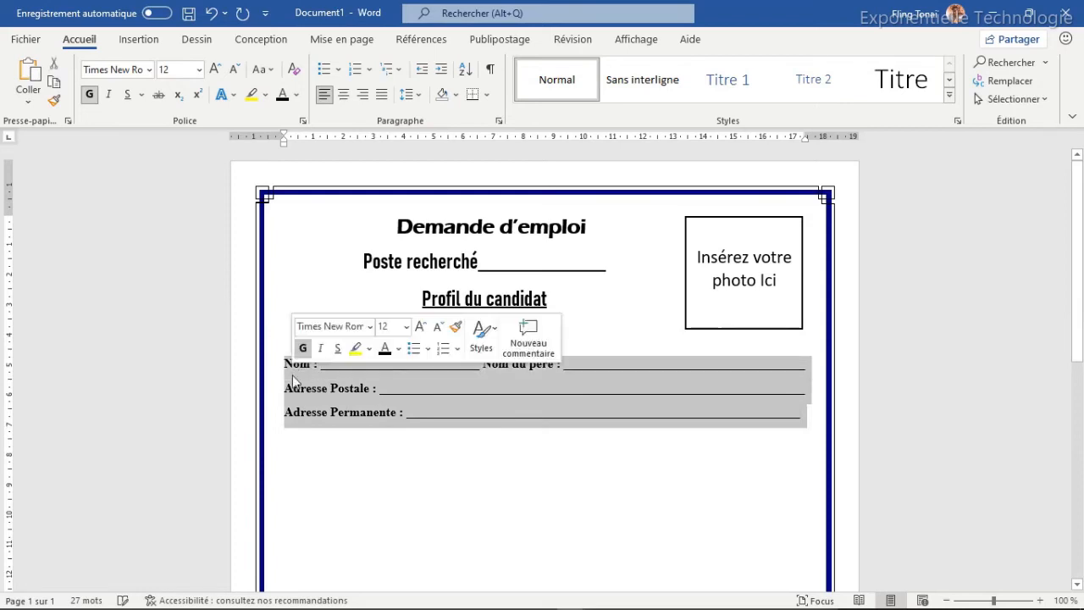
click(382, 98)
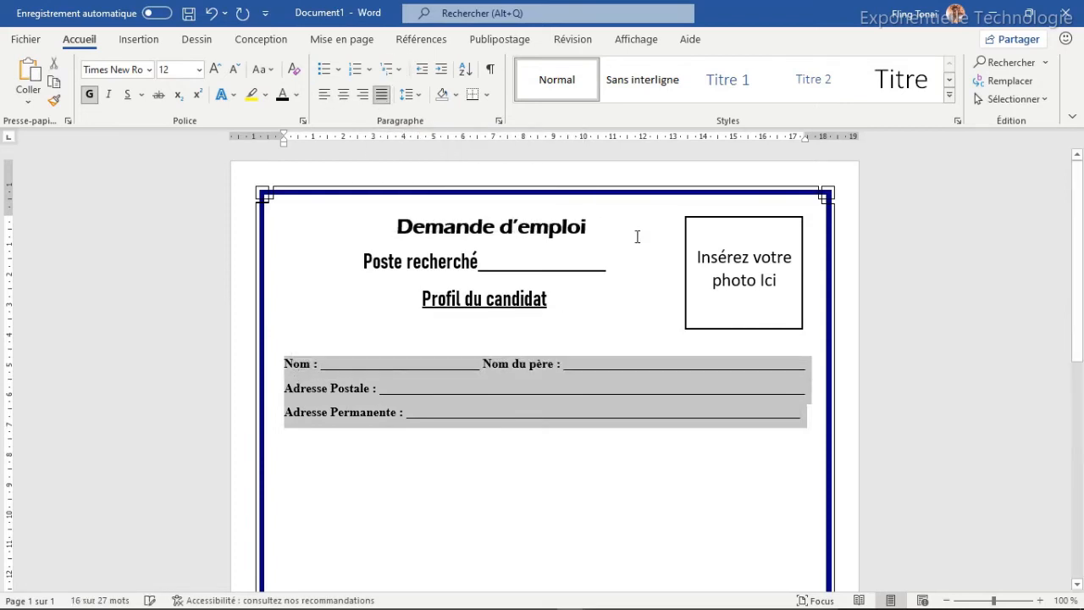
click(805, 417)
text(_)
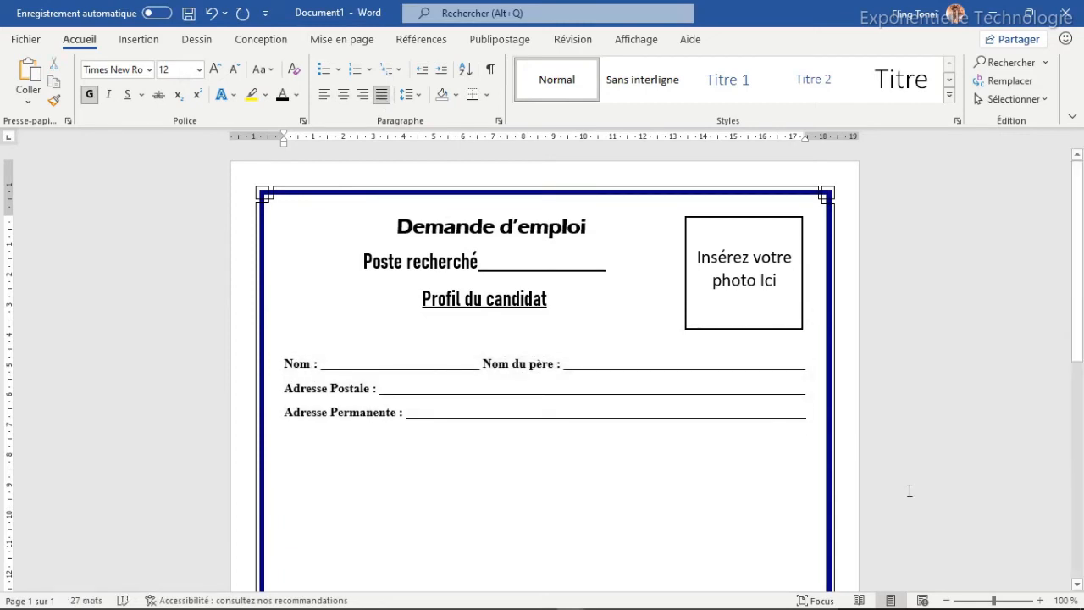
- Add a new form line with "Tel :" and "Bureau :", each followed by an underscore blank
key(Return)
text(Te)
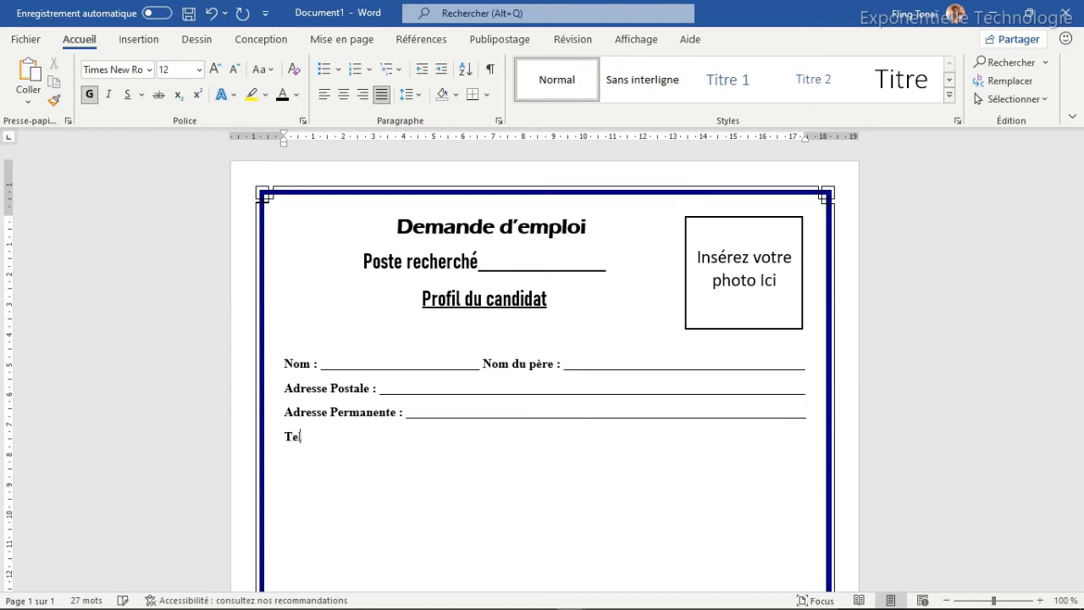
text(l : ___________________________ Bureau)
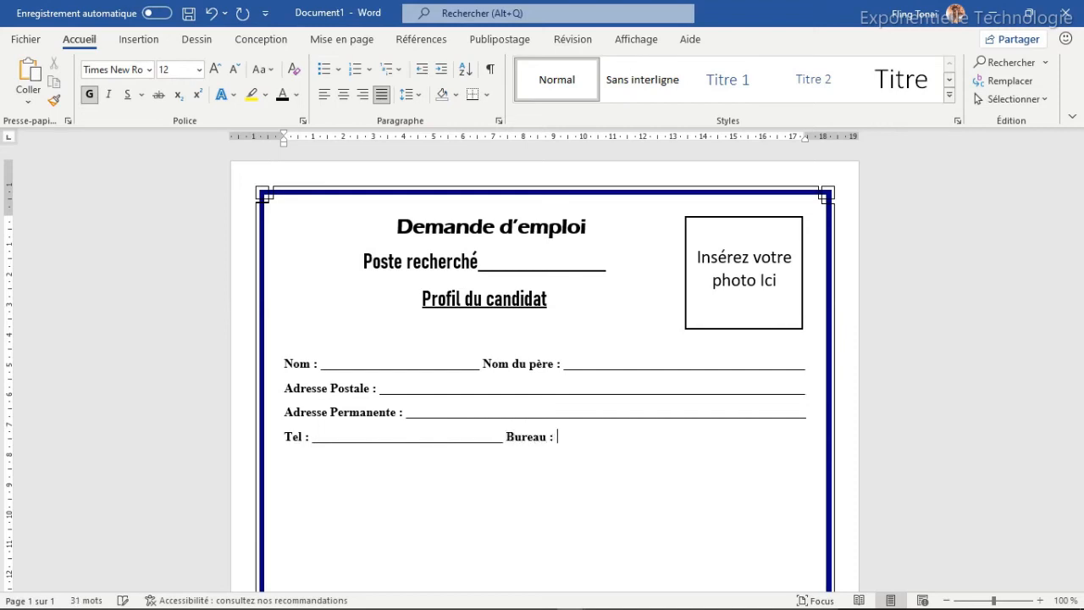
text( : __________________)
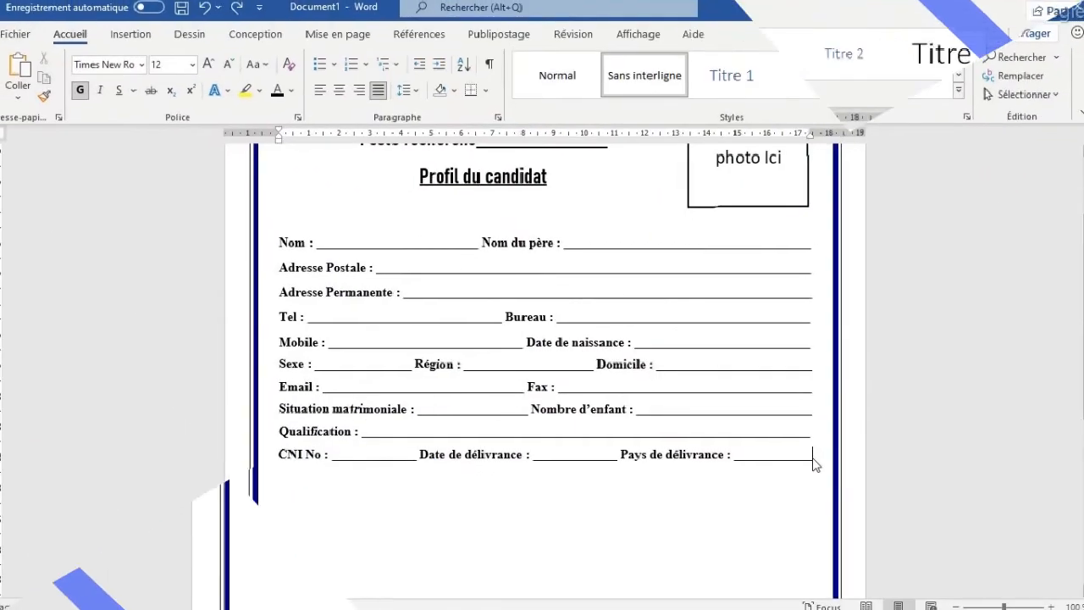
- Insert a table of four columns and four rows below the "CNI No" line, separated from it by an empty line
click(153, 41)
click(131, 97)
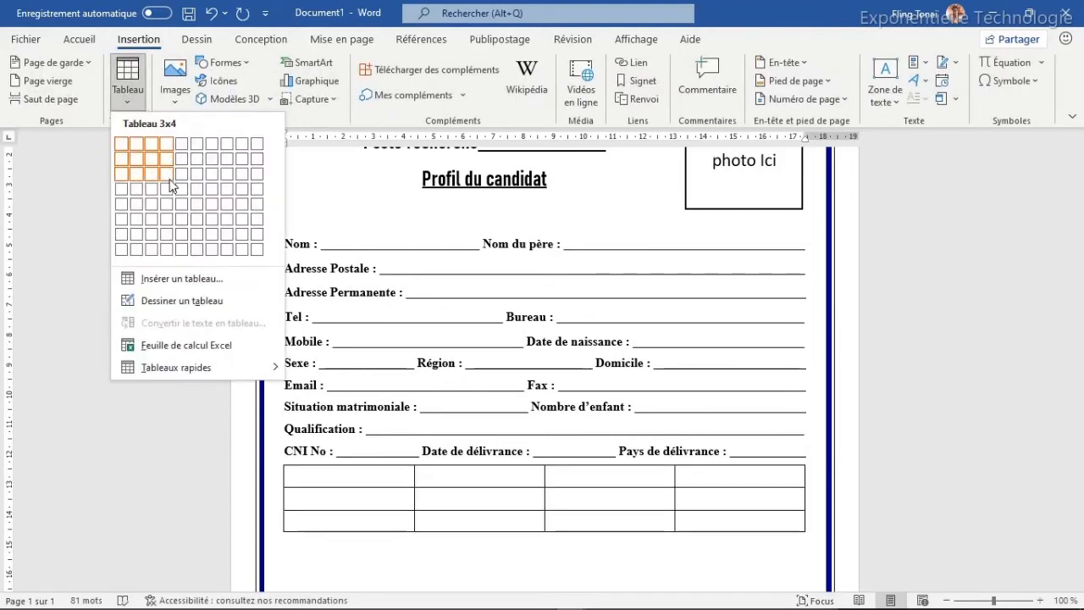
click(168, 190)
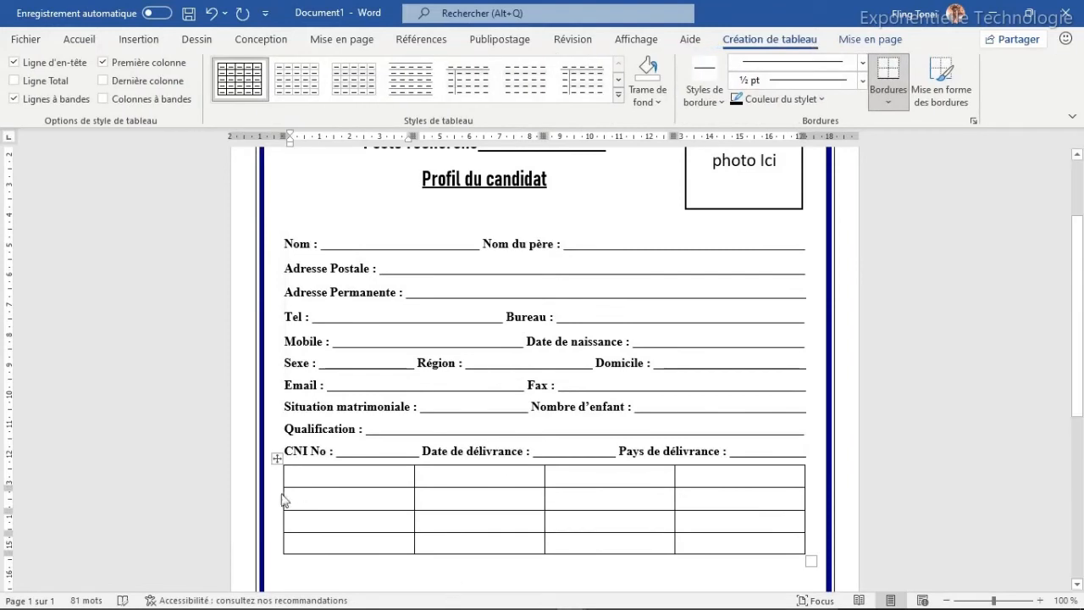
click(813, 450)
key(Return)
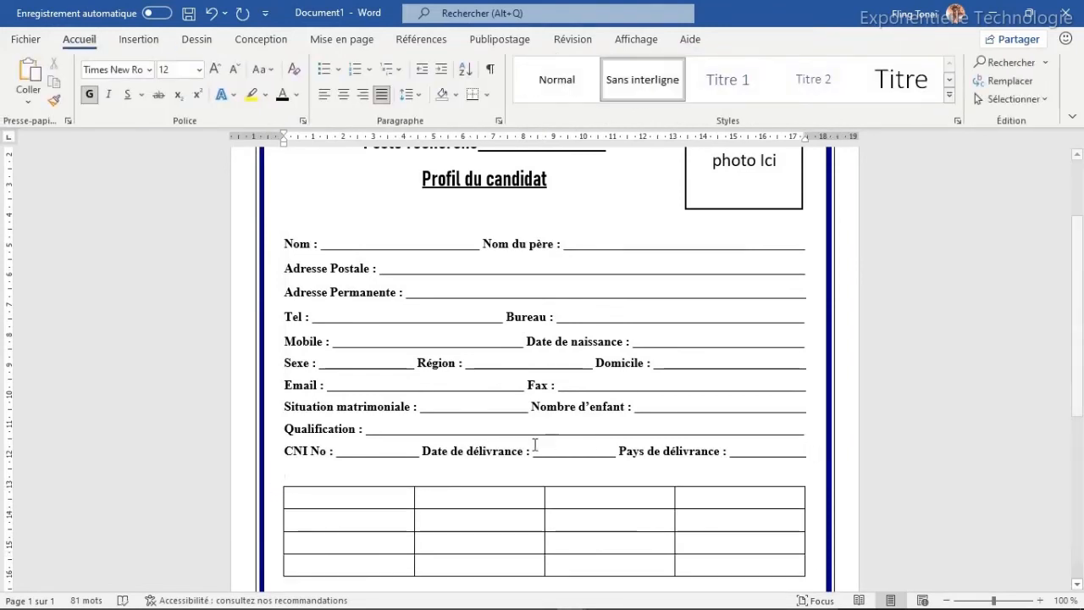
click(377, 498)
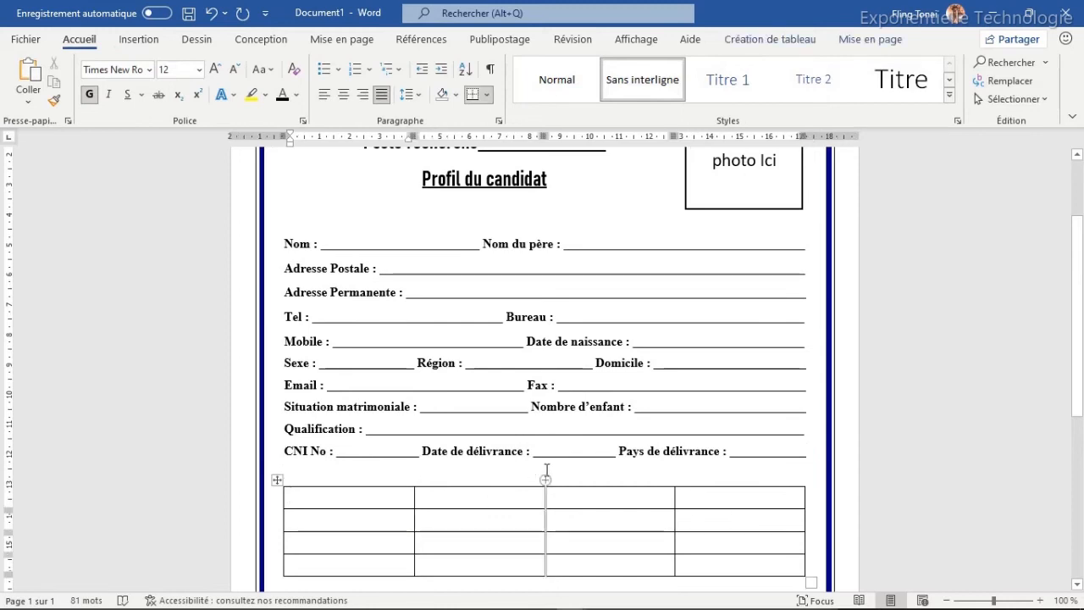
- Fill the table's header row with "Niveau", "Année", "Université" and "Mention"
text(Niveau)
key(Tab)
text(Année)
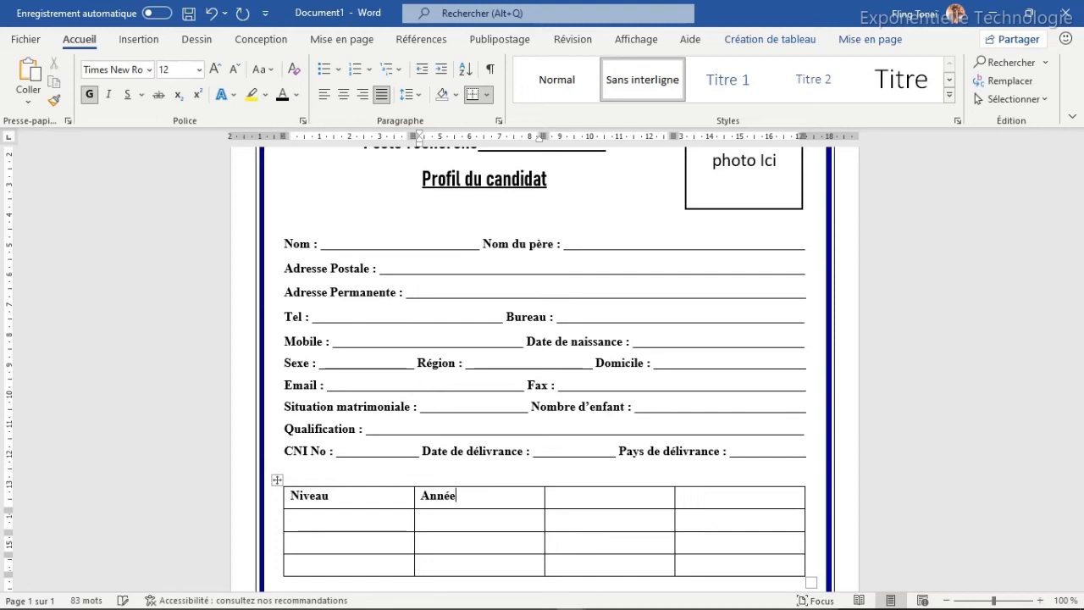
key(Tab)
text(Université)
key(Tab)
text(Me,tion)
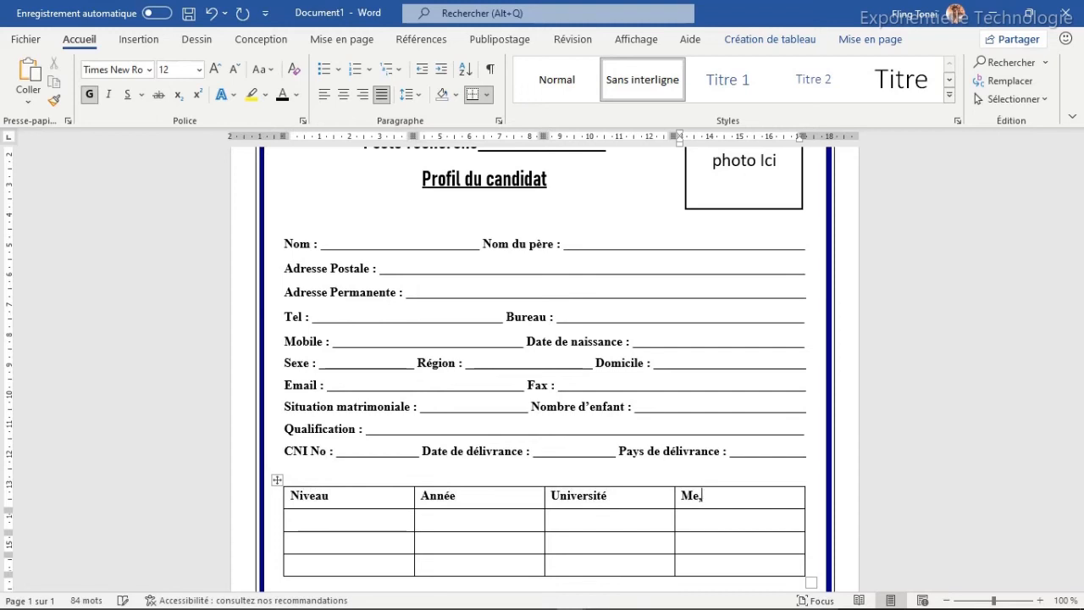
key(Left)
key(Left)
key(Left)
key(Left)
key(BackSpace)
text(n)
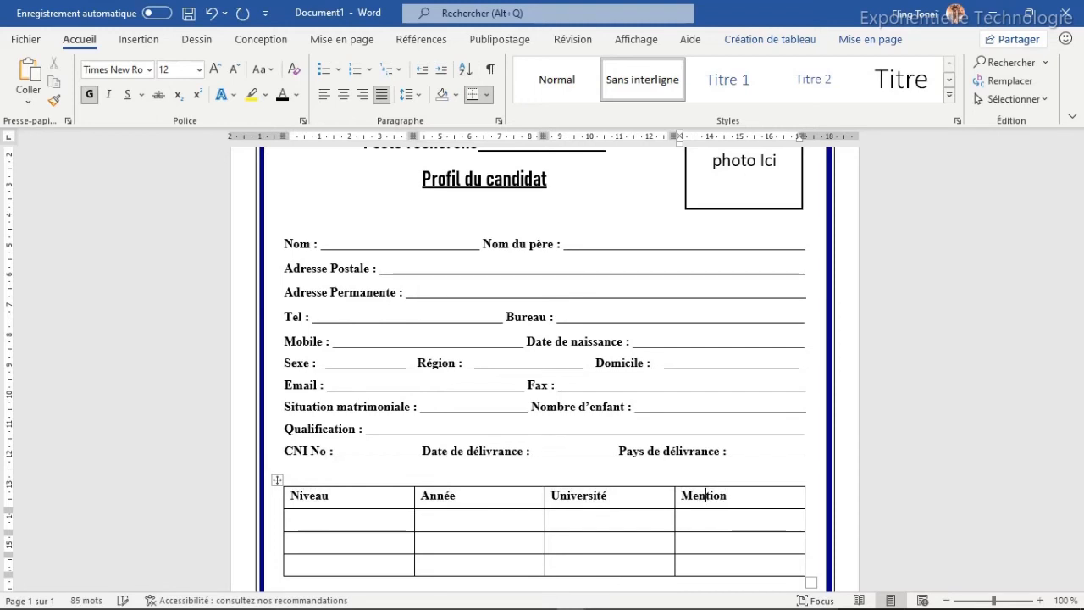
- Center the text of the table's header row
drag(774, 495, 322, 511)
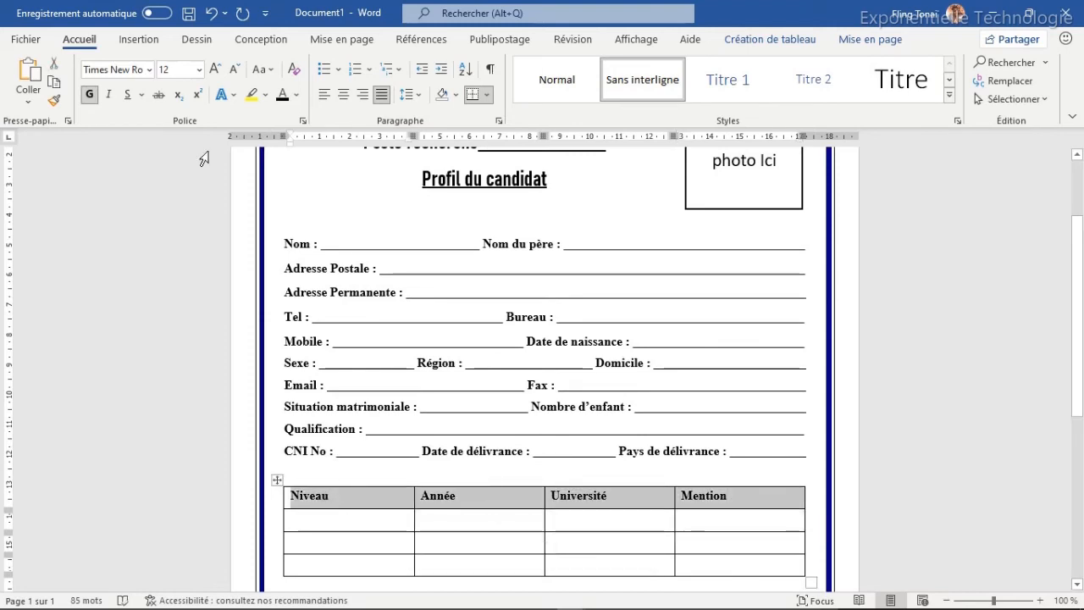
click(344, 96)
click(537, 503)
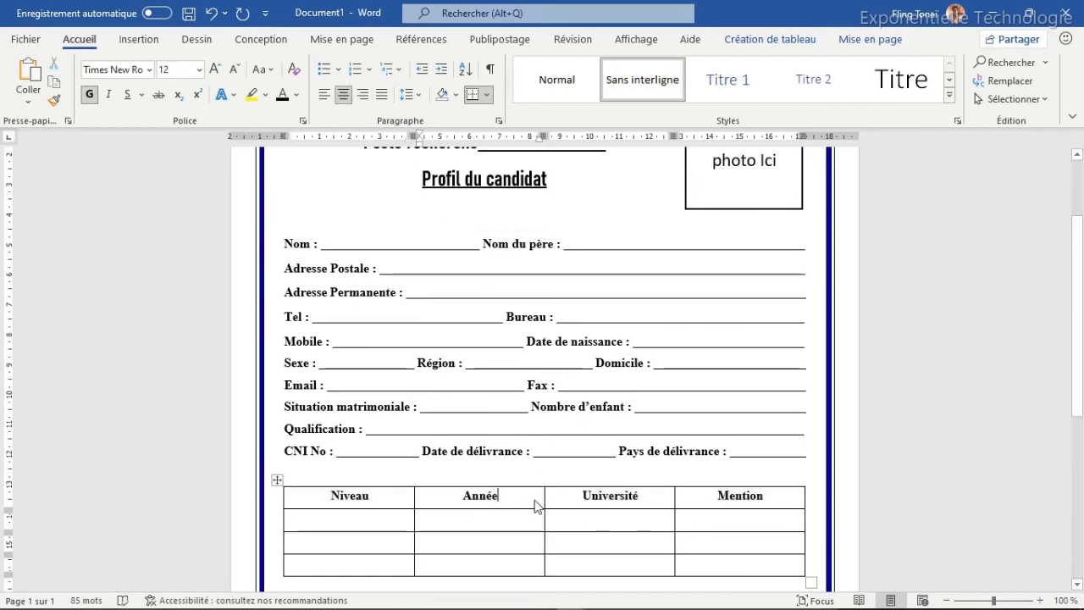
- Add an "Expérience :" line below the table, separated from it by an empty line
scroll(1080, 316, down, 3)
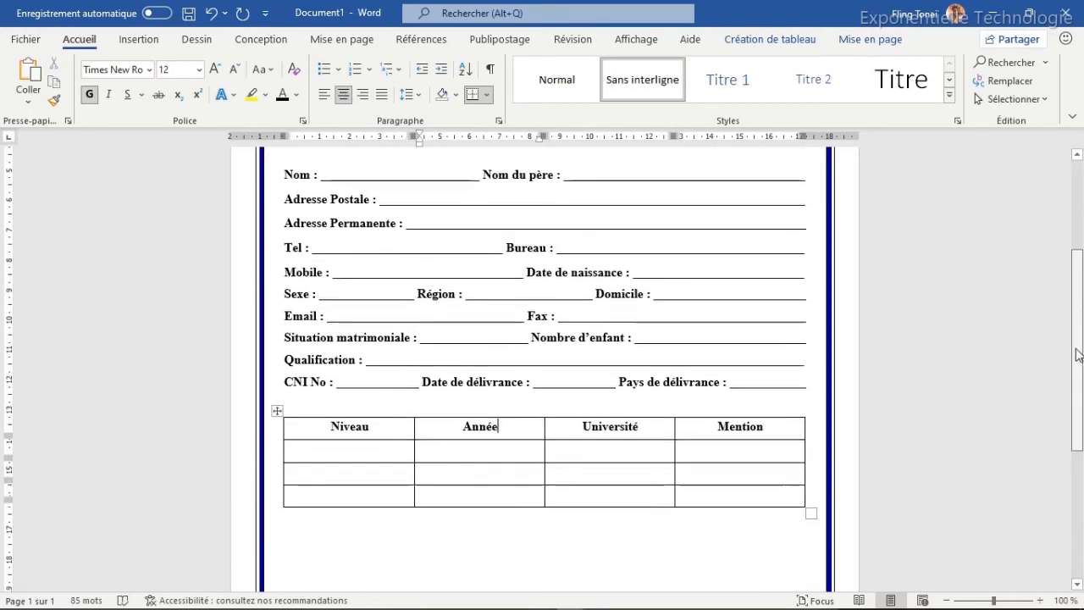
click(312, 473)
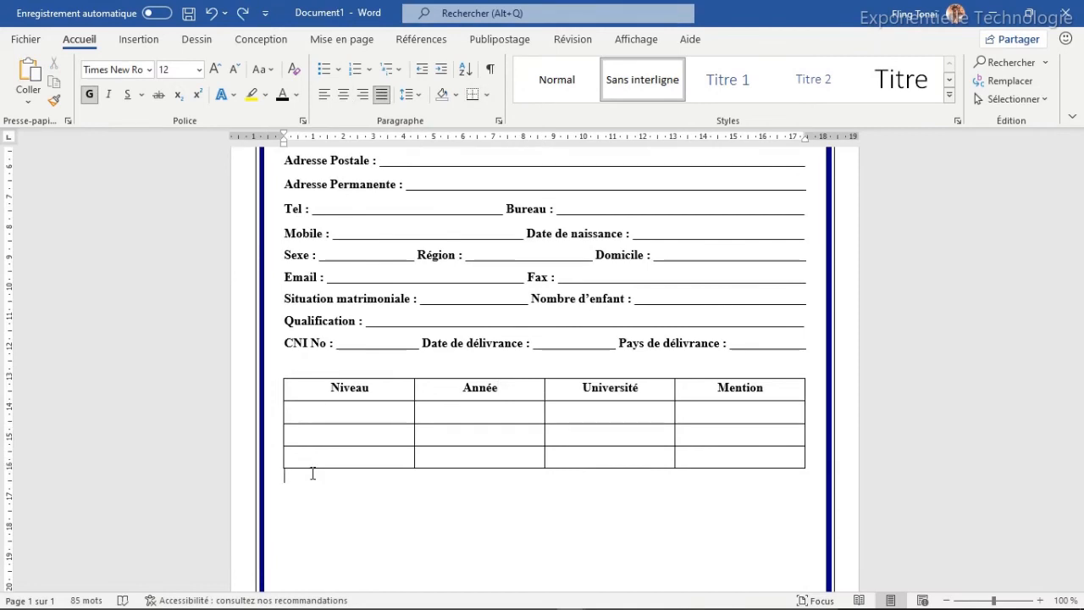
text(Expérience :)
click(286, 476)
key(Return)
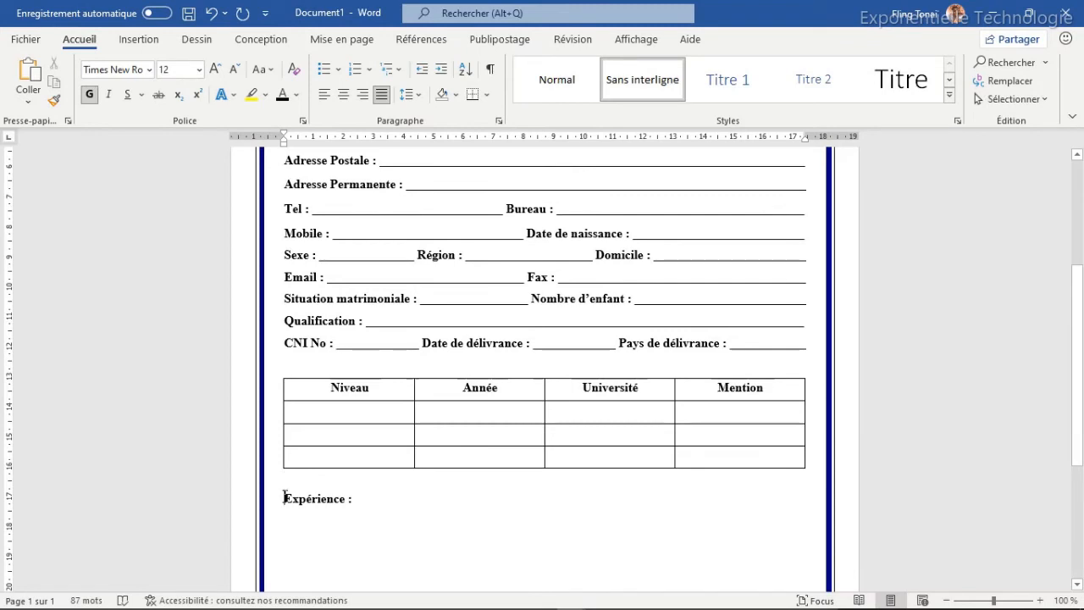
- Set the line spacing of the empty line above "Expérience :" to 1,0
drag(286, 498, 287, 477)
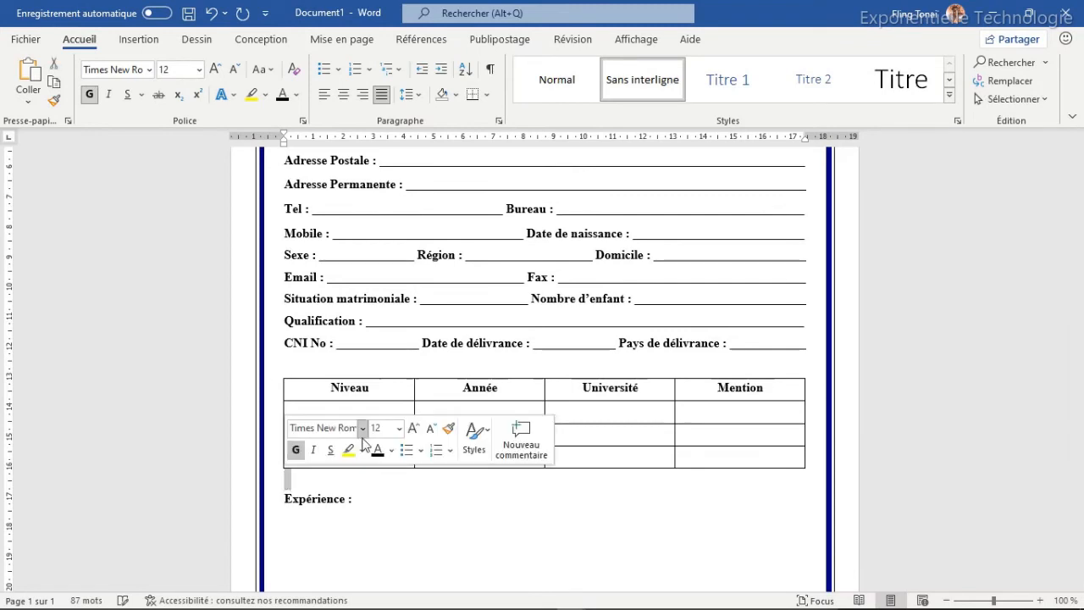
click(408, 94)
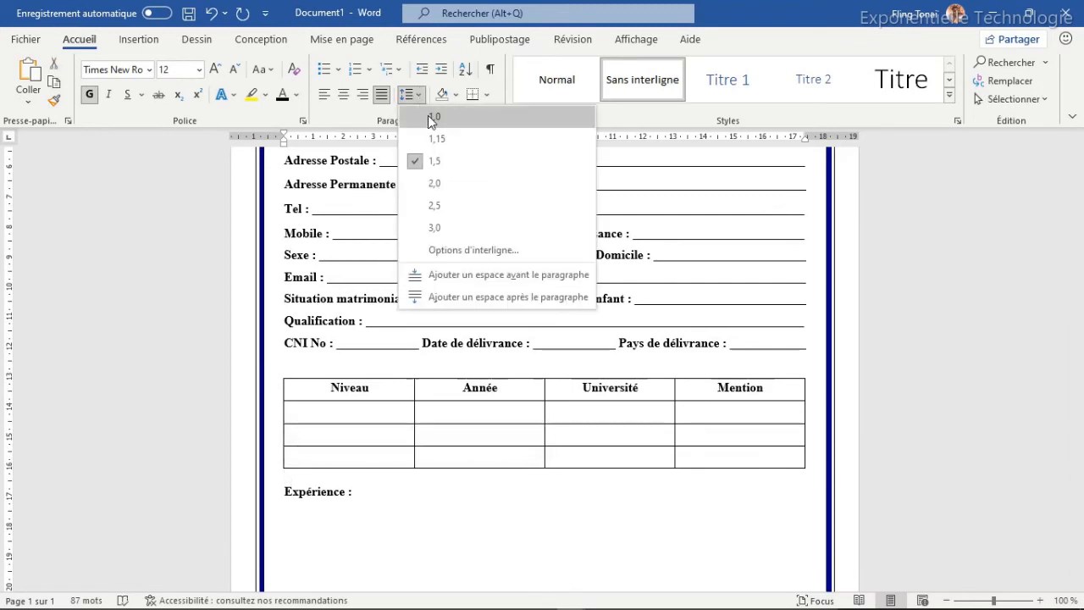
click(432, 117)
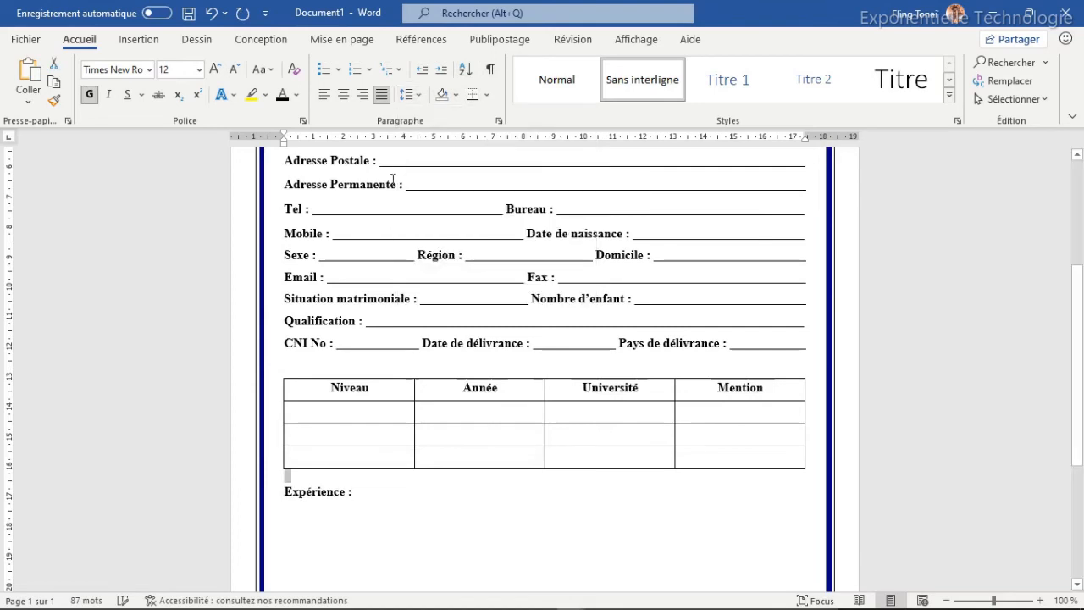
- Insert a table of four columns and four rows directly below the "Expérience :" line
click(362, 493)
key(Return)
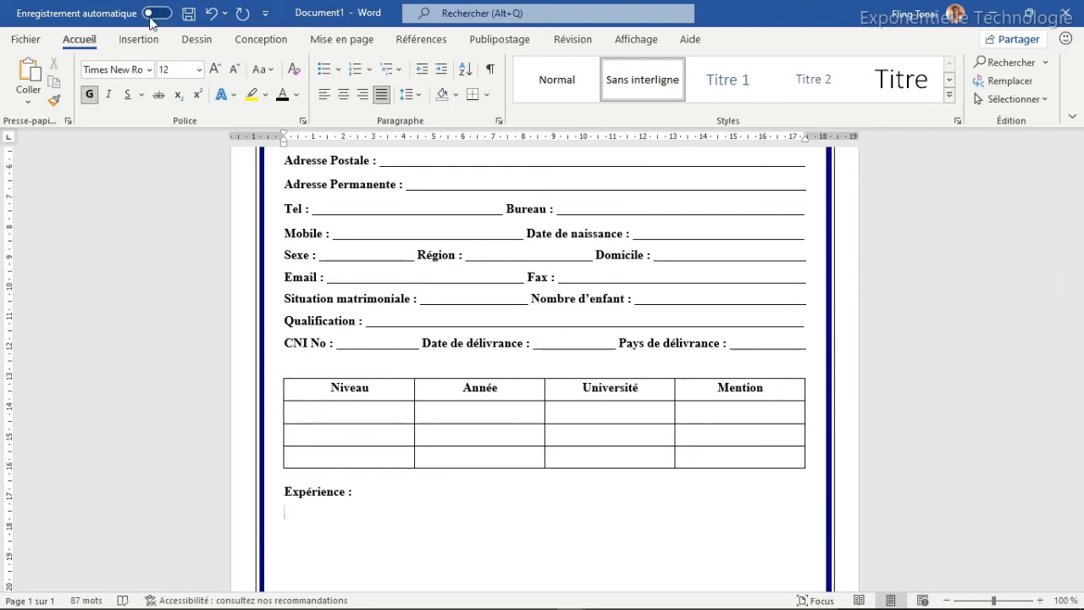
click(147, 44)
click(132, 106)
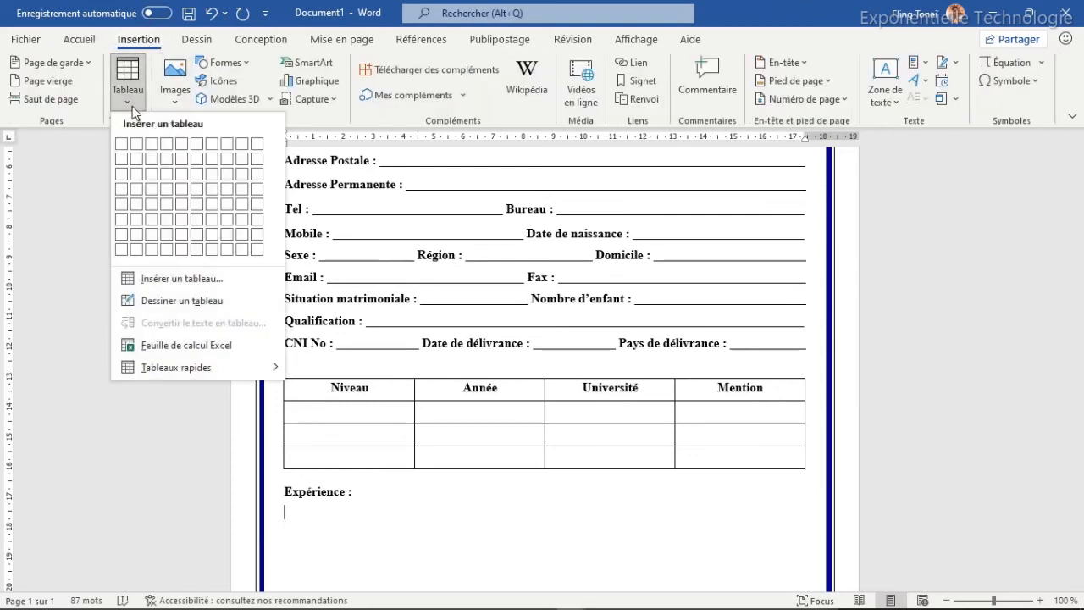
click(174, 190)
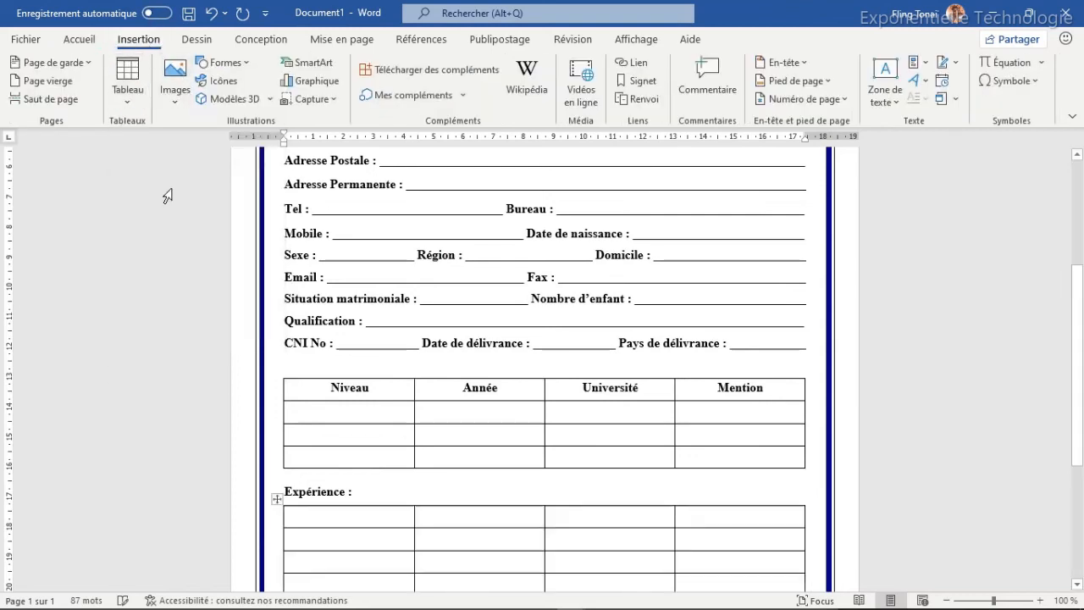
- Fill the header row of the Expérience table with "Organisation", "Année", "Poste occupé" and "Observation"
drag(1078, 353, 1077, 404)
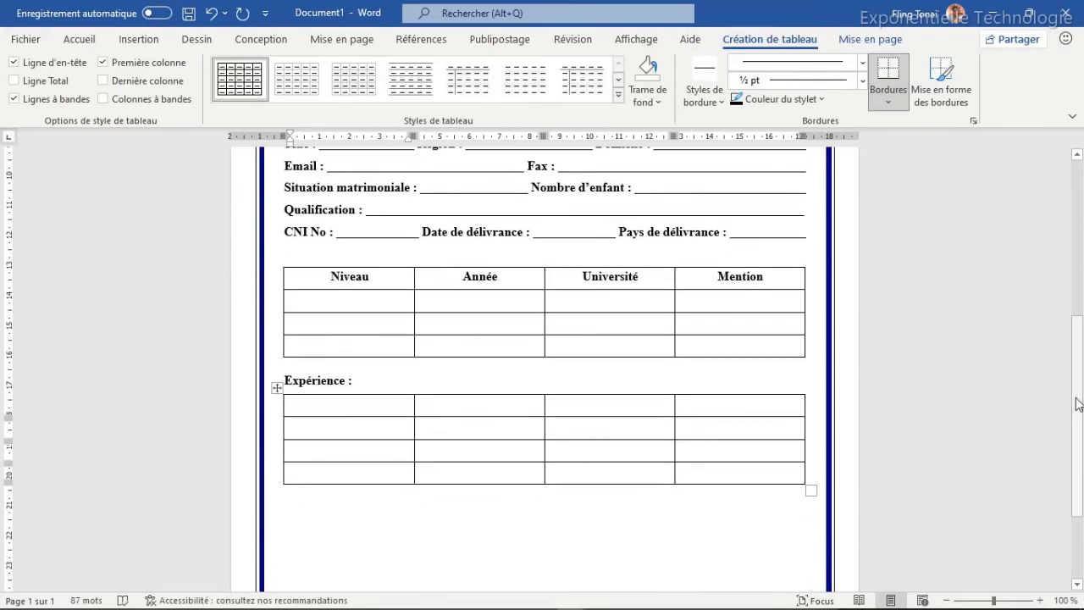
text(Organisation)
key(Tab)
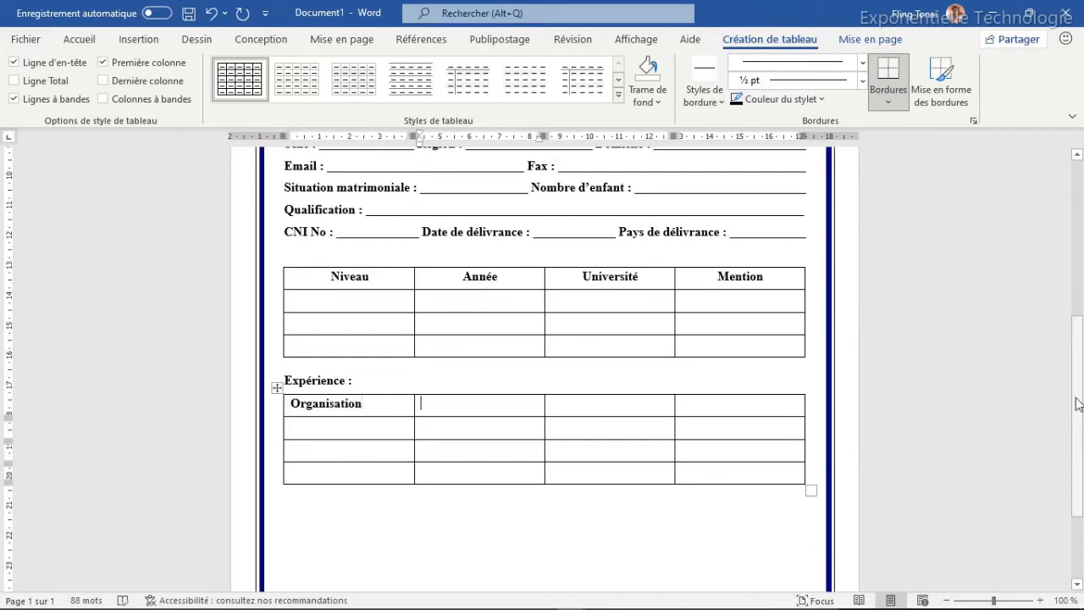
text(Annéea)
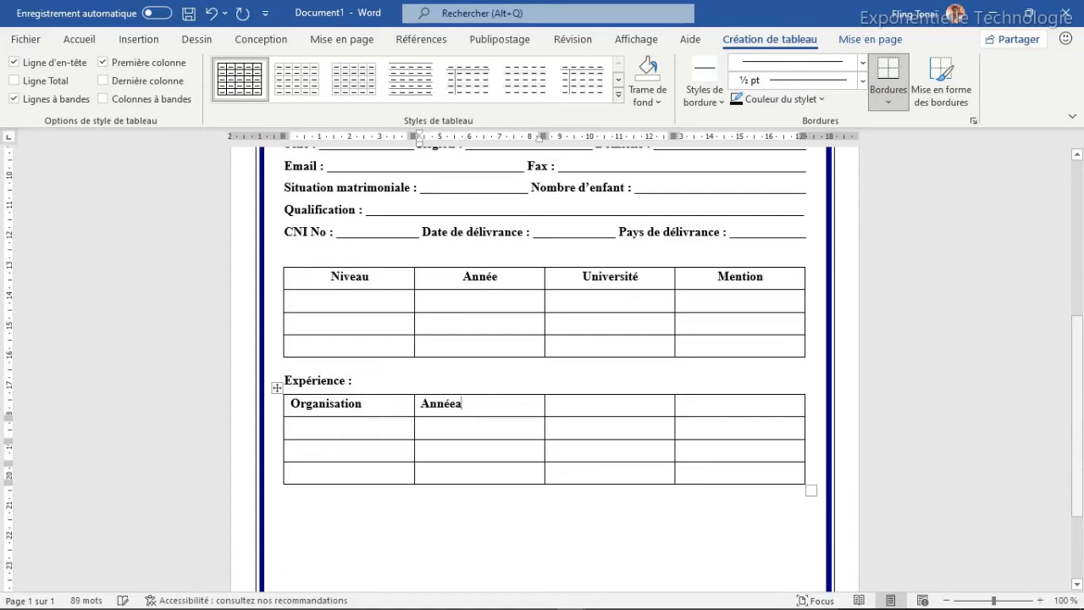
key(BackSpace)
key(Tab)
text(Po)
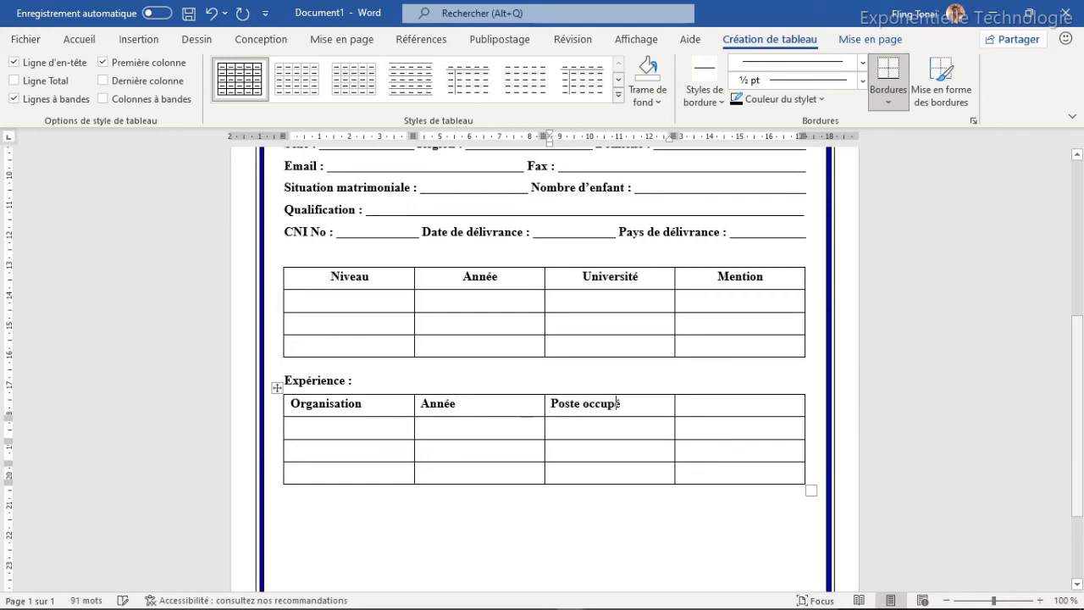
key(Tab)
text(Ob)
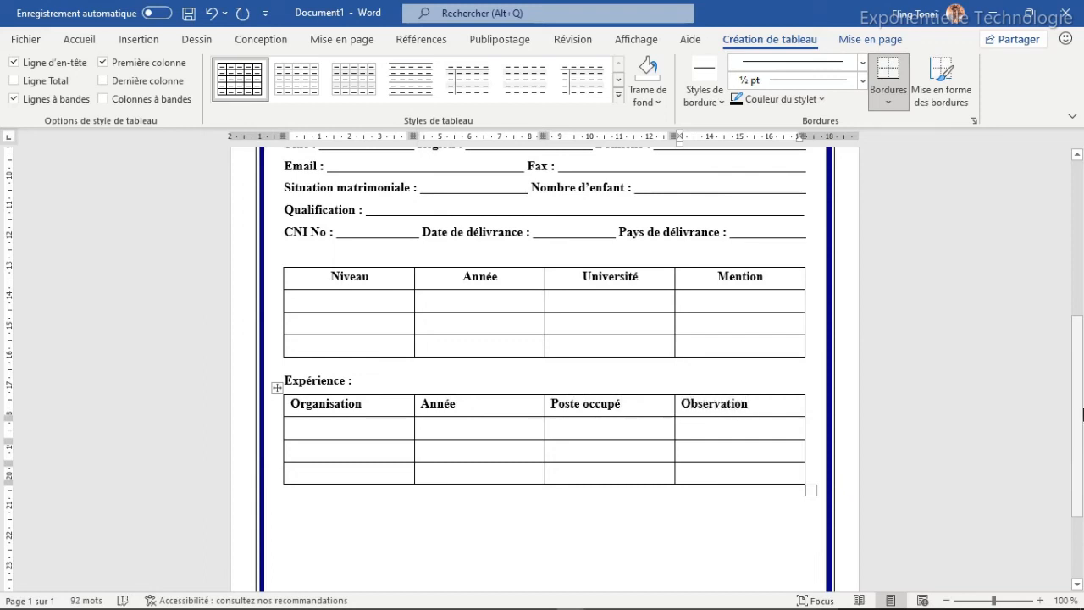
- Center the contents of the first two rows of the Expérience table
drag(779, 413, 364, 423)
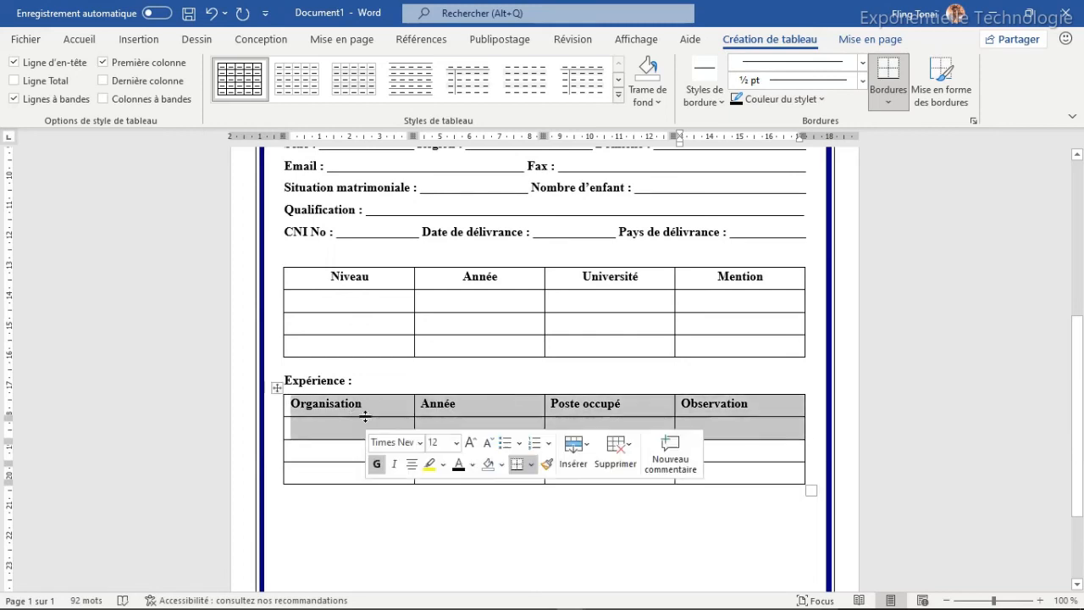
click(78, 39)
click(343, 96)
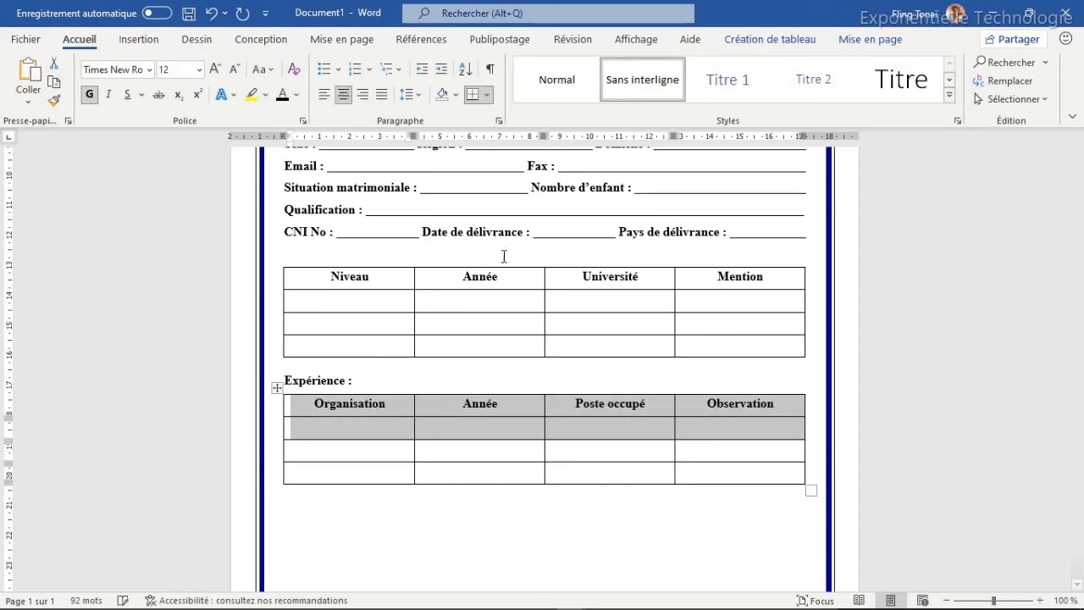
click(523, 414)
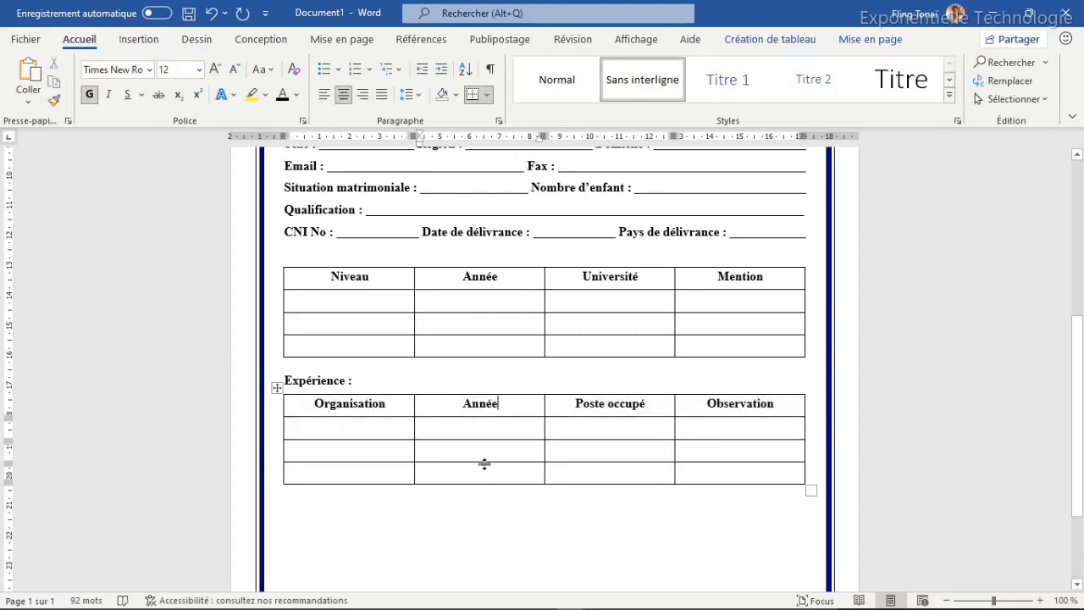
- Add "Motivation :" below the Expérience table after an empty line, with an underscore blank filling three lines, and start a new paragraph
click(402, 497)
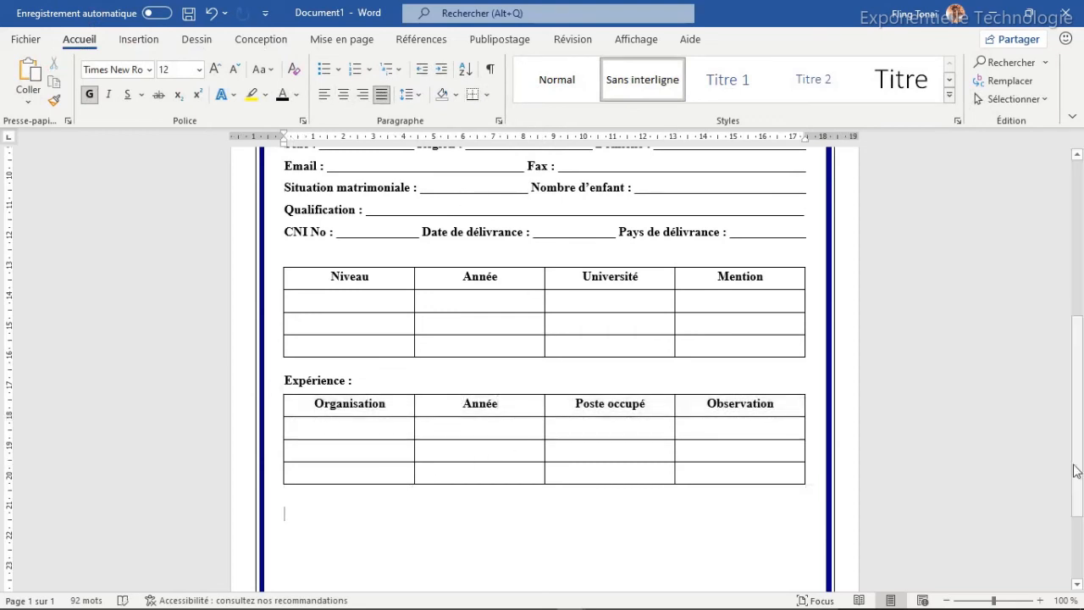
text(Motivation : )
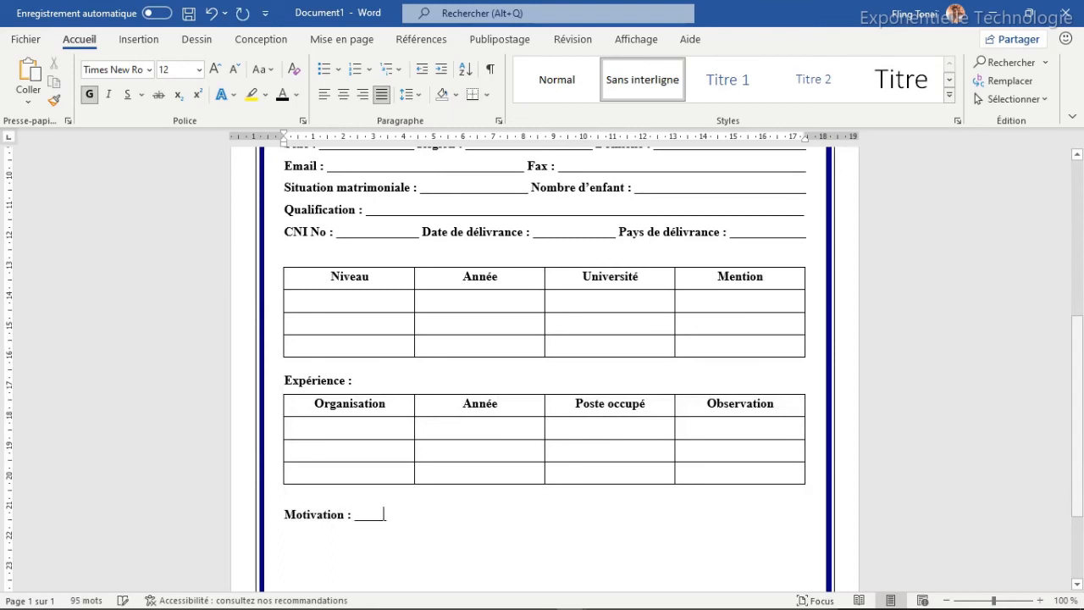
text(____________)
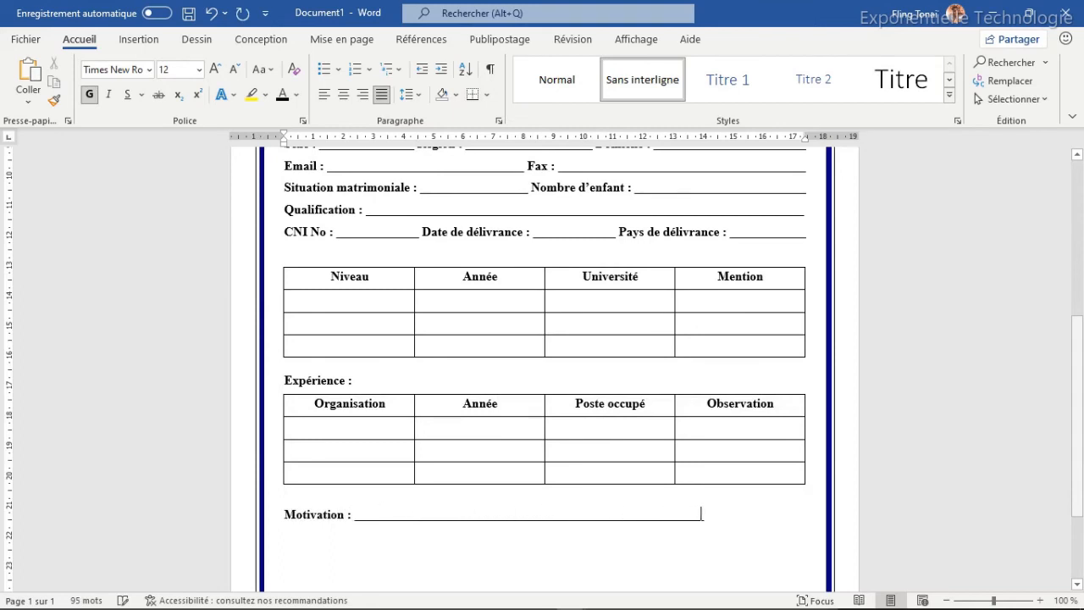
text(____)
key(BackSpace)
text(______________________________________________________________________________________________________)
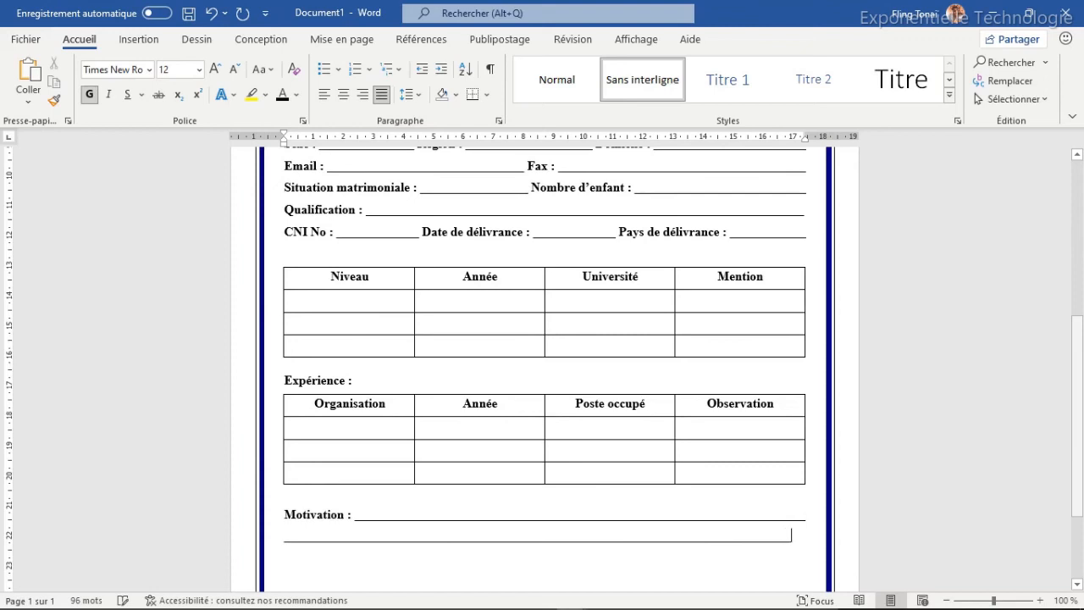
key(Return)
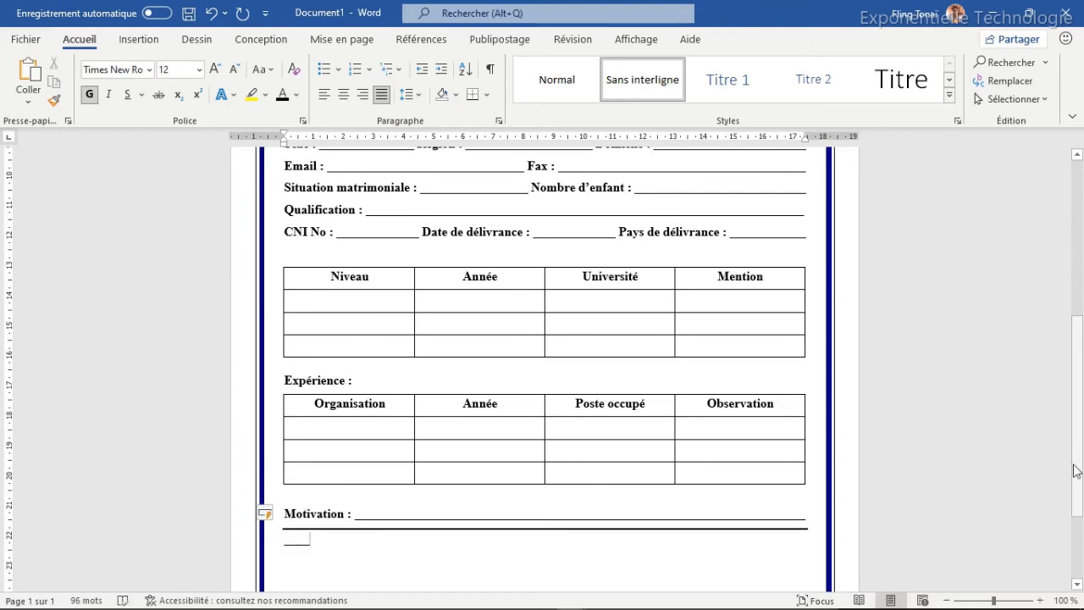
key(ctrl+z)
text(__________________________________________________________________________)
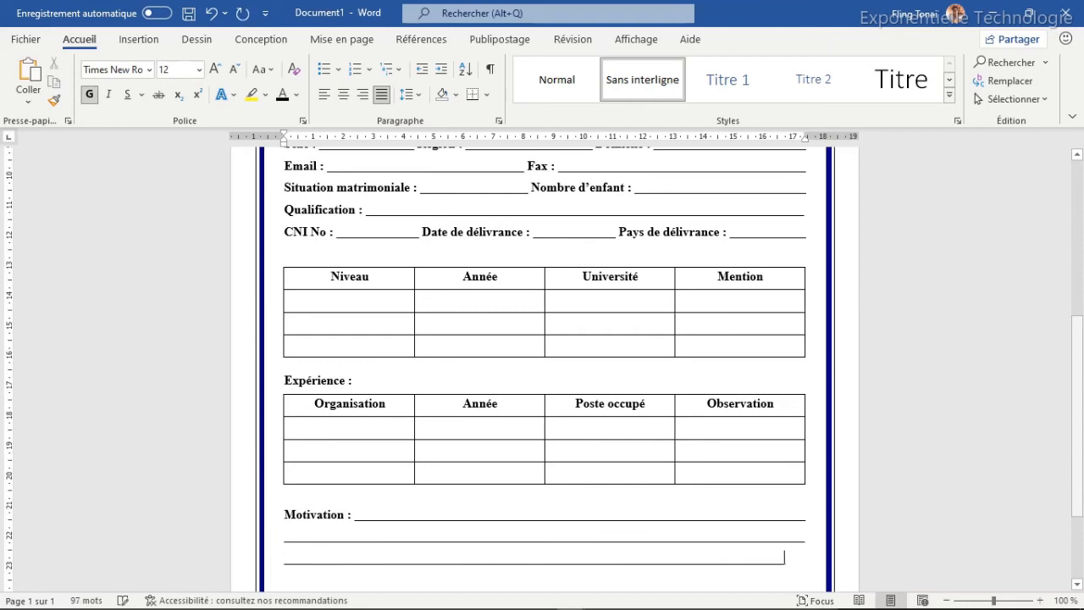
key(Return)
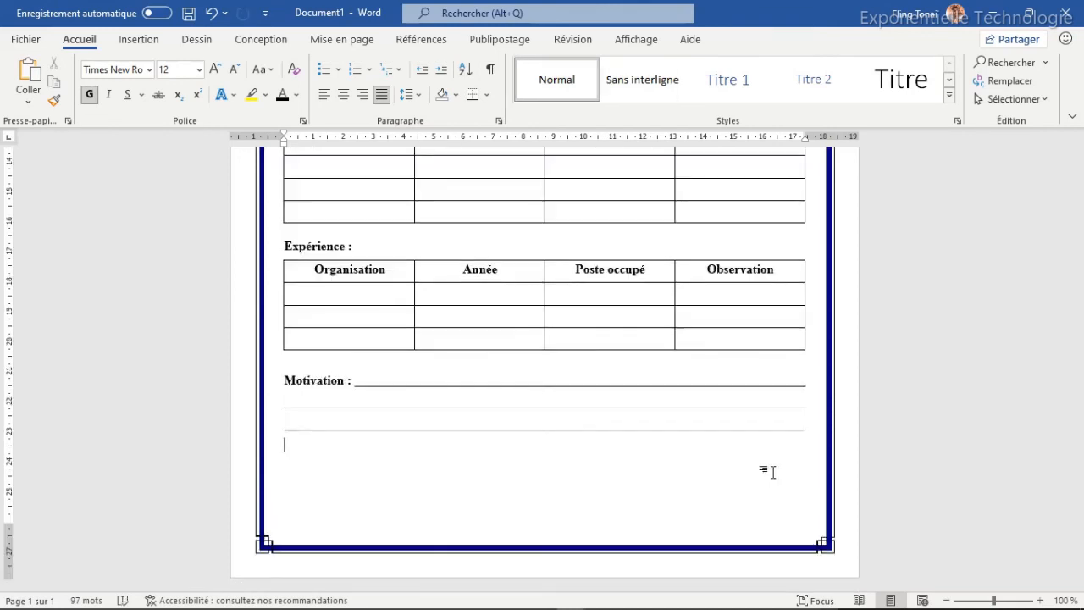
- Draw a rectangle about 1,48 cm high and 3,28 cm wide in the page's lower-right corner, below the Motivation lines
click(142, 40)
click(229, 62)
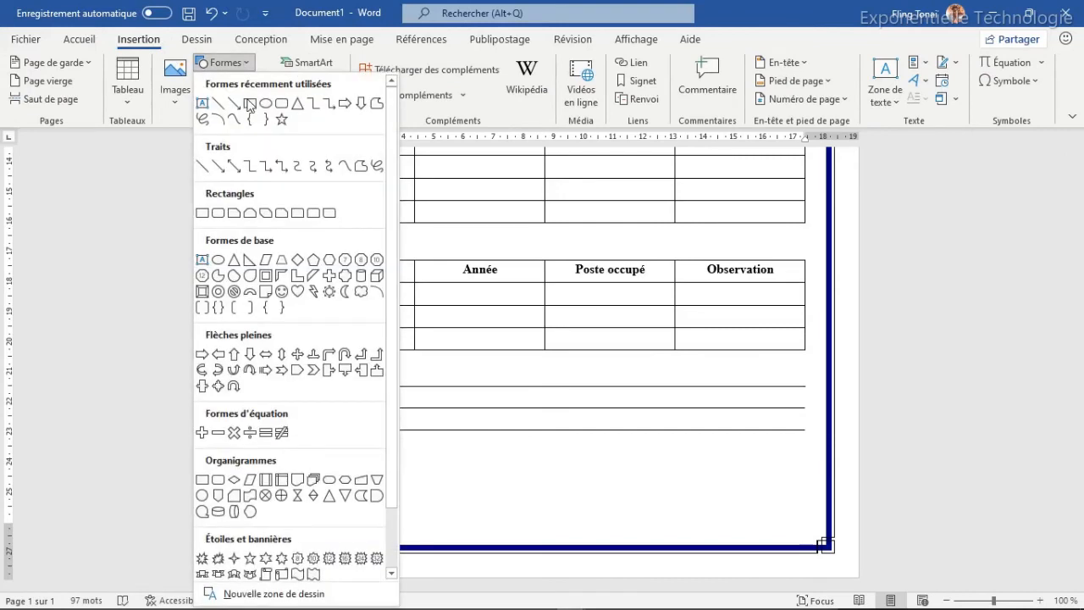
click(250, 103)
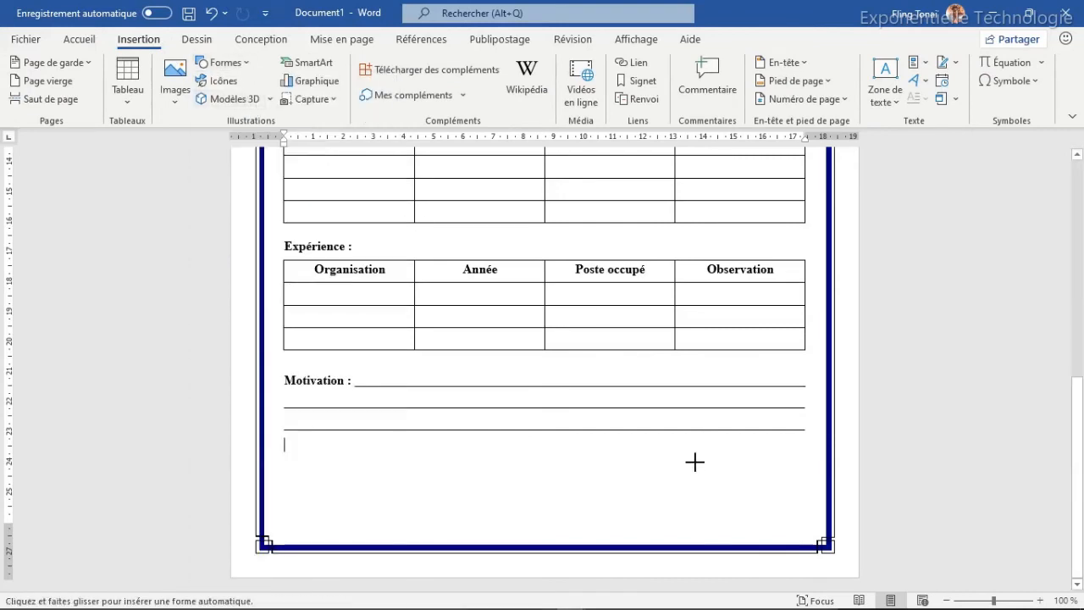
mouse_move(697, 473)
mouse_down()
mouse_move(795, 501)
mouse_move(797, 518)
mouse_up()
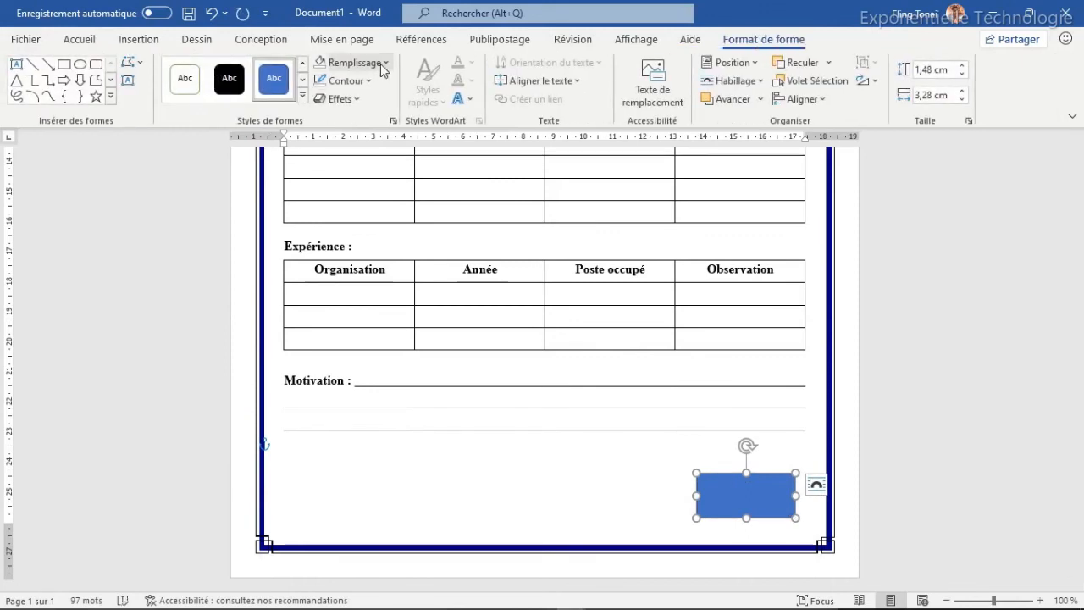
- Remove the fill and the outline of the rectangle below the Motivation lines
click(354, 63)
click(349, 238)
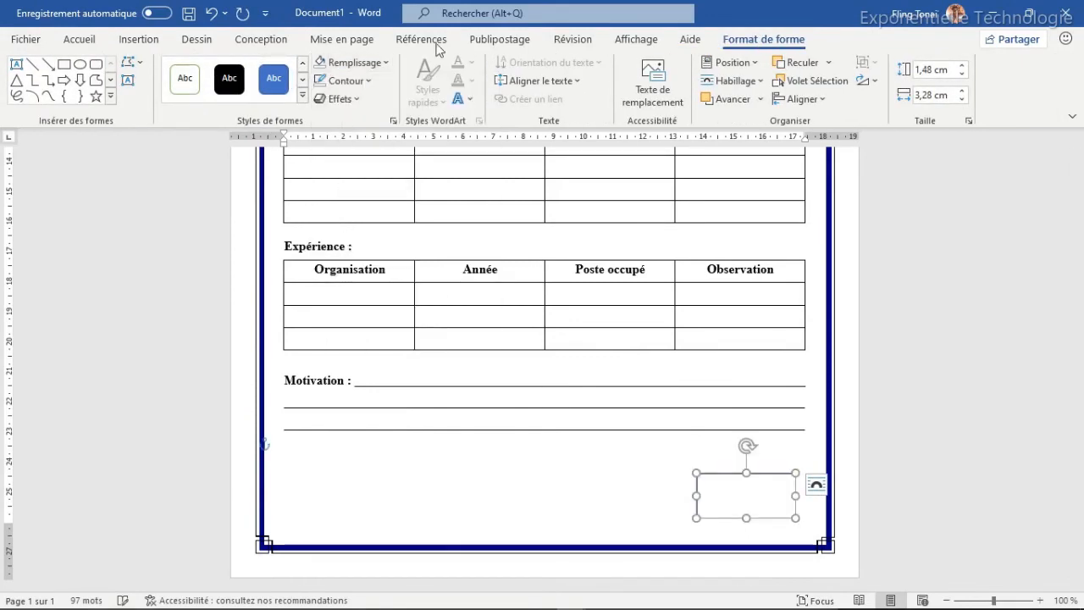
click(345, 80)
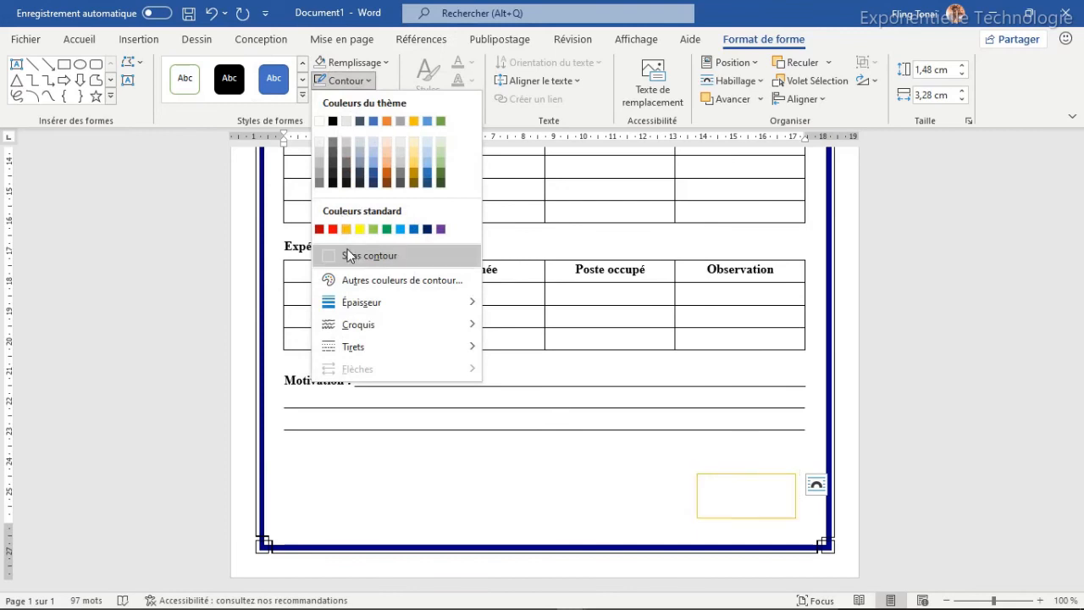
click(347, 249)
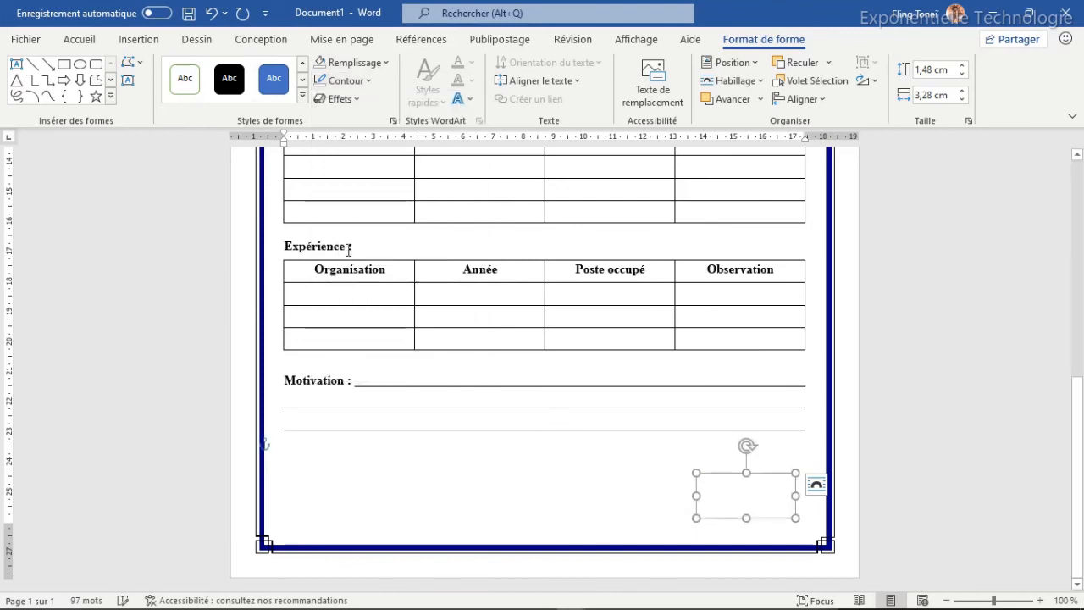
- Draw a horizontal line about 2,91 cm long just inside the invisible rectangle's upper edge, styled black with a 1 pt thickness
click(32, 64)
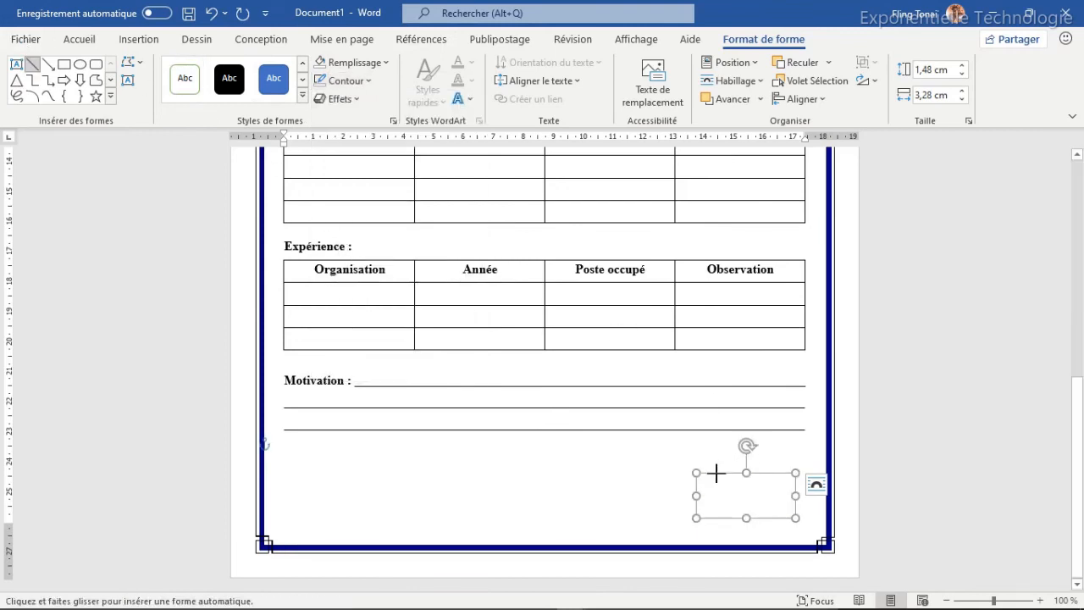
mouse_move(703, 481)
mouse_down()
mouse_move(782, 496)
mouse_move(791, 481)
mouse_up()
click(180, 79)
click(365, 80)
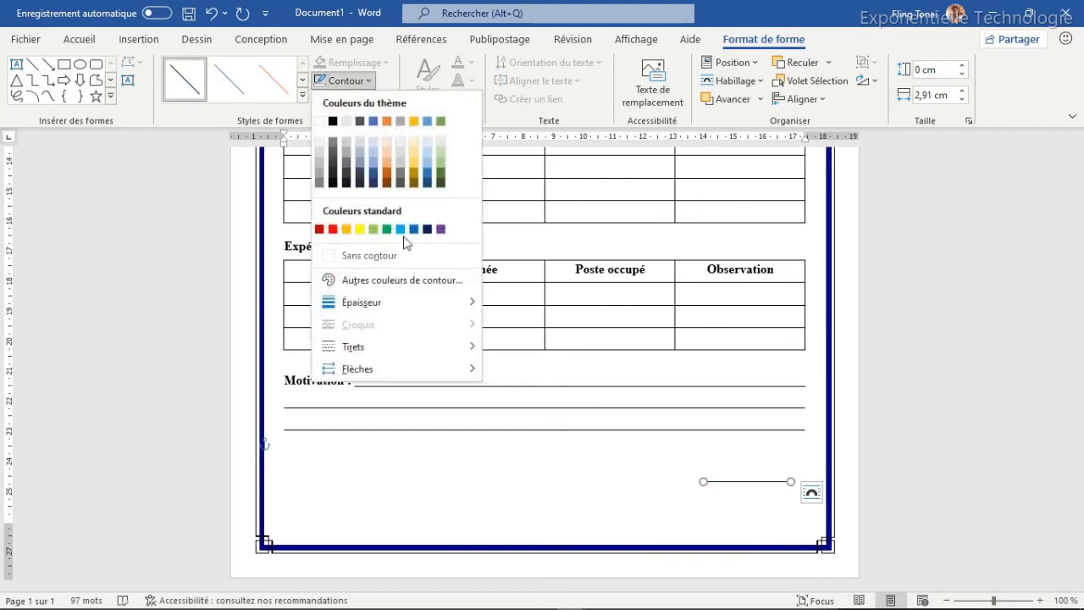
mouse_move(457, 305)
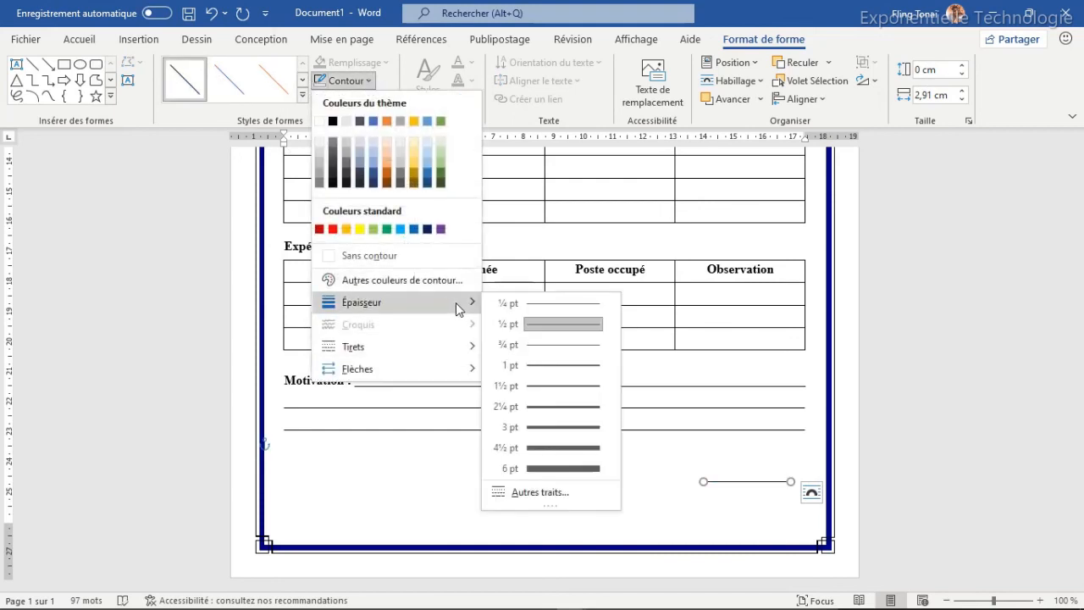
click(581, 366)
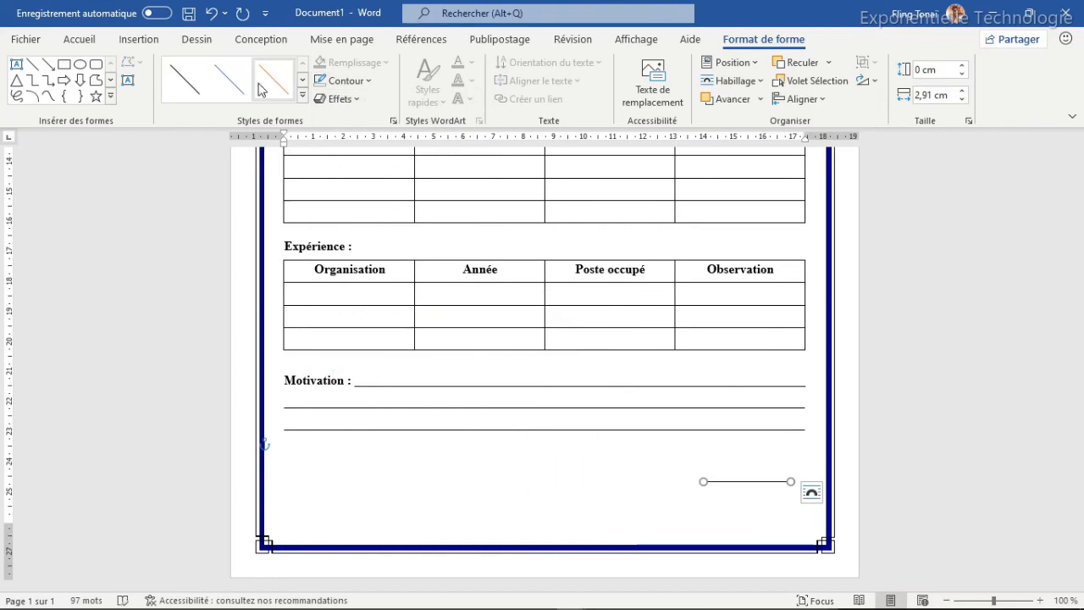
- Add the text "Signature" to the invisible rectangle under the short line
click(780, 477)
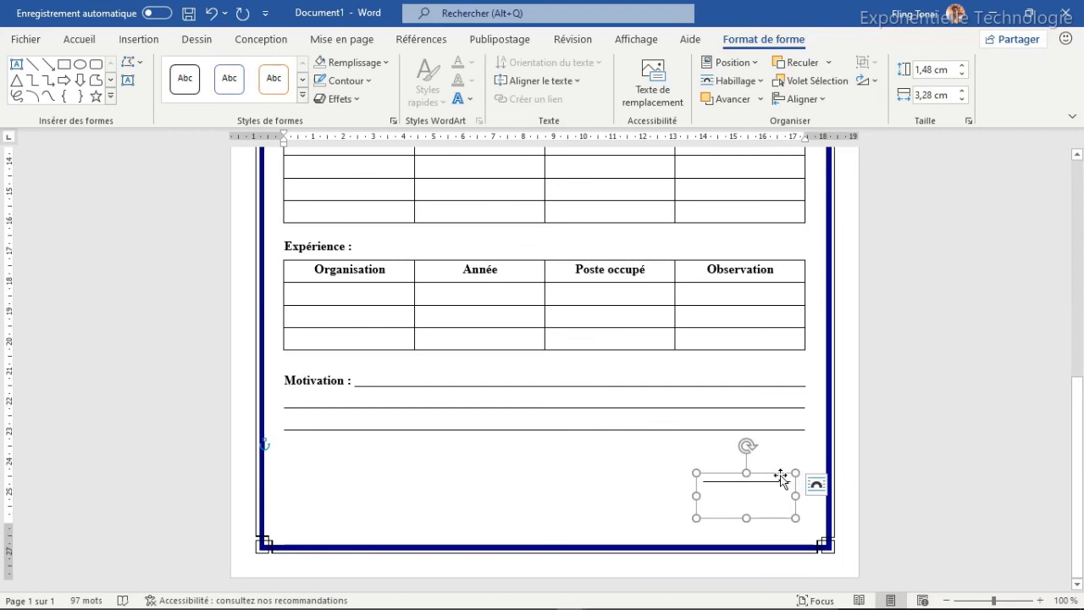
right_click(783, 481)
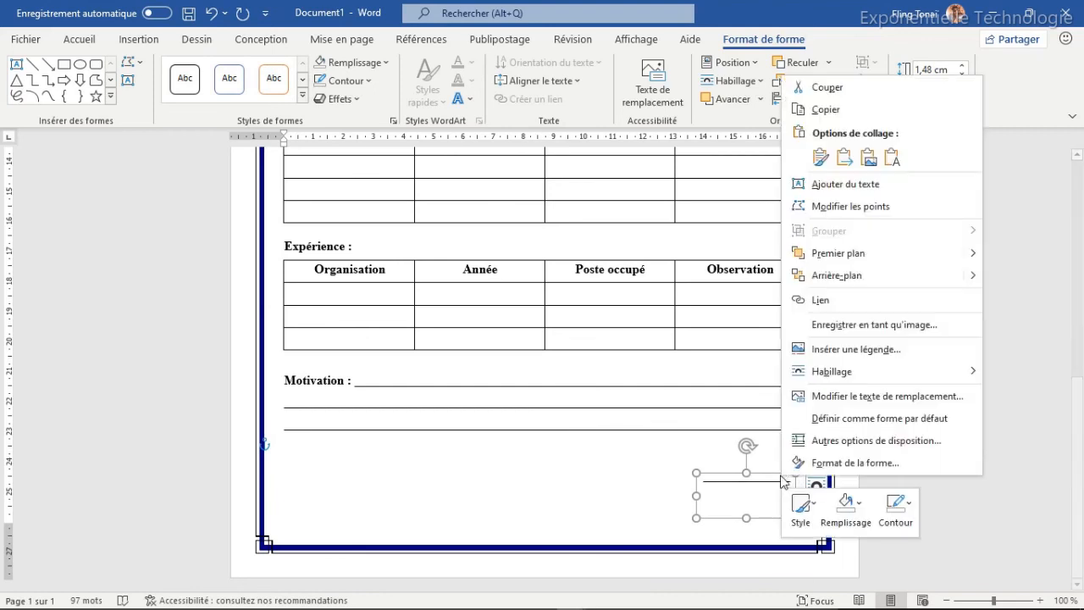
click(828, 188)
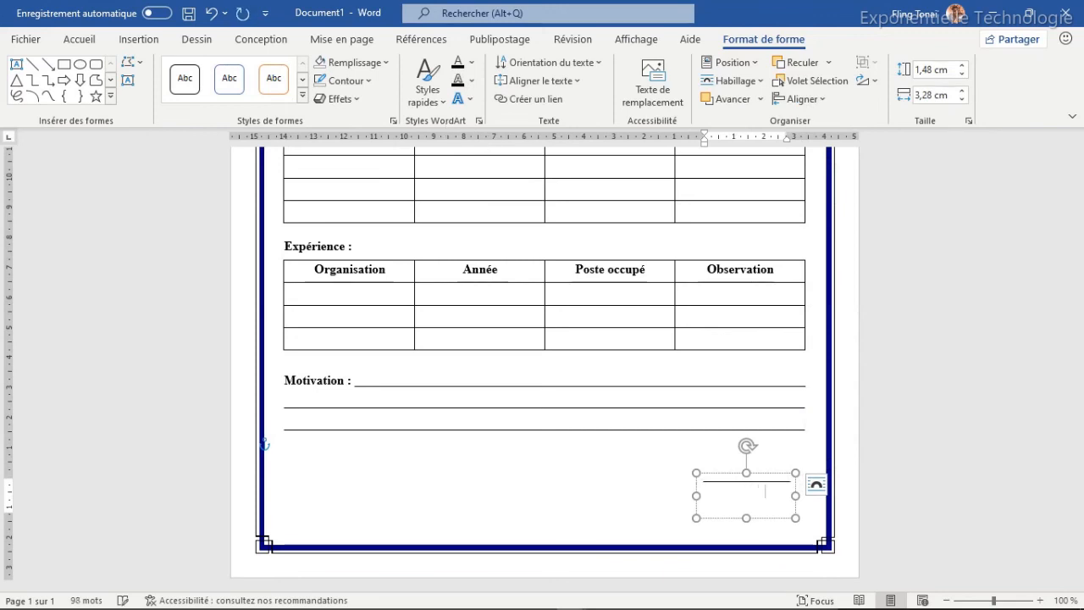
- Format the rectangle's entire text in black, bold, at 12 pt
key(ctrl+a)
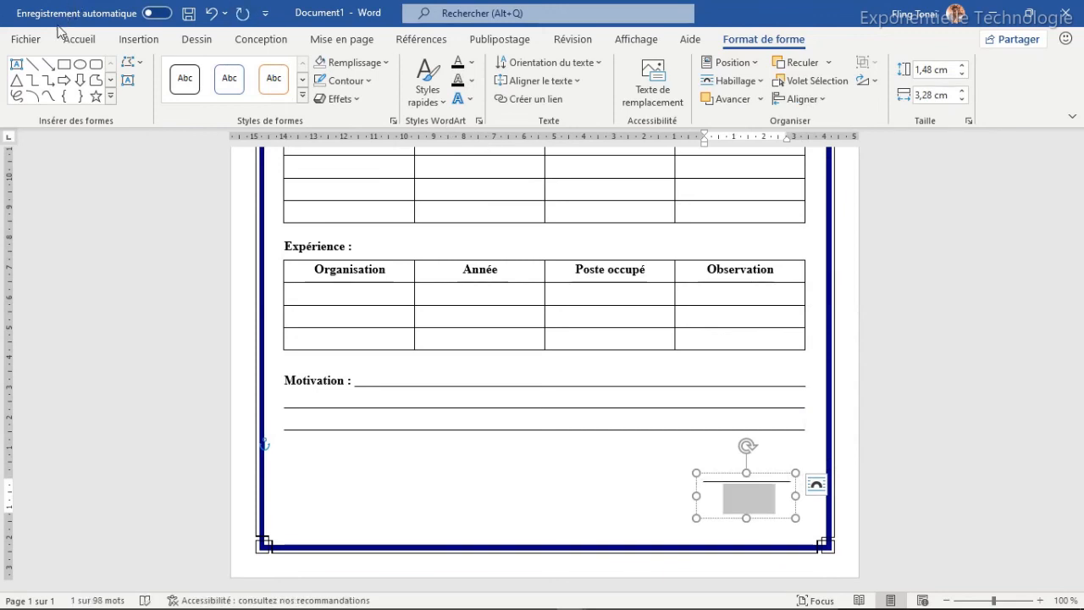
click(78, 40)
click(283, 95)
click(90, 94)
click(180, 71)
text(12)
key(Return)
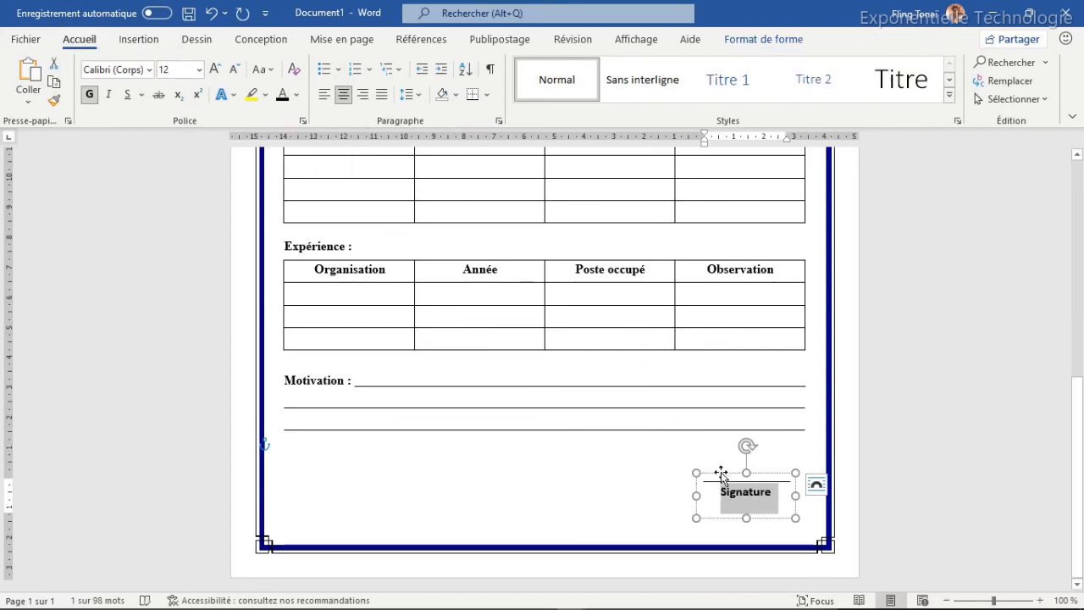
click(678, 430)
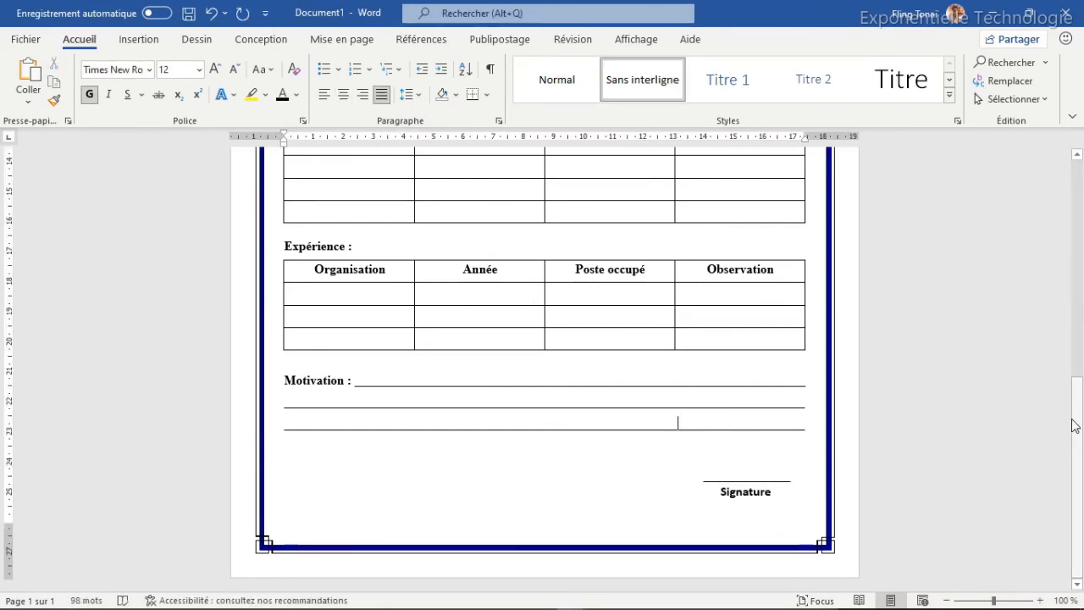
- Check the form's print preview and try to print it as a PDF with Foxit Reader PDF Printer
drag(1076, 428, 1070, 114)
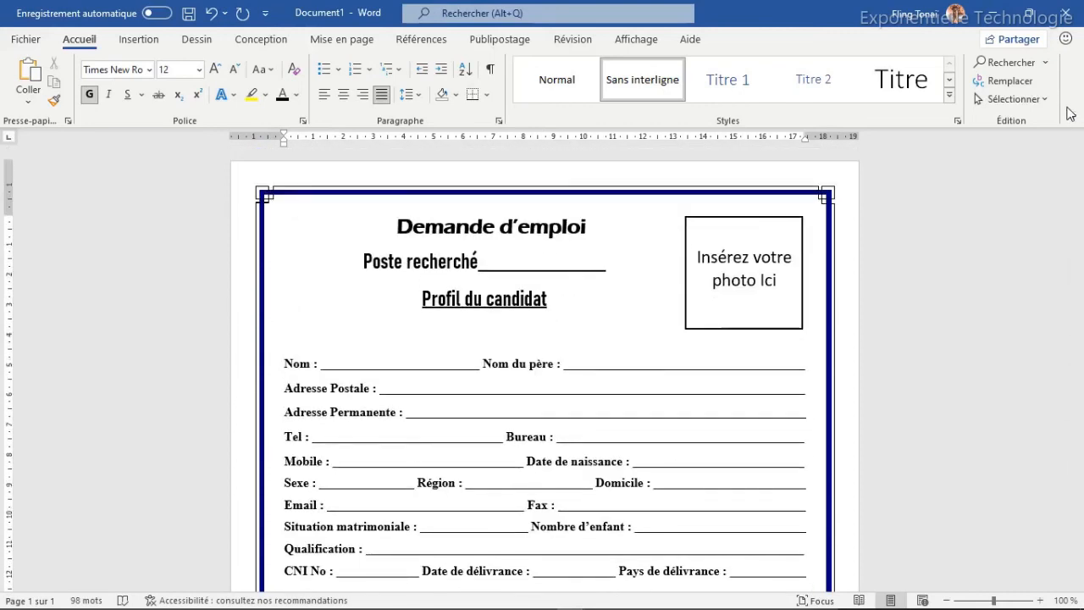
key(ctrl+p)
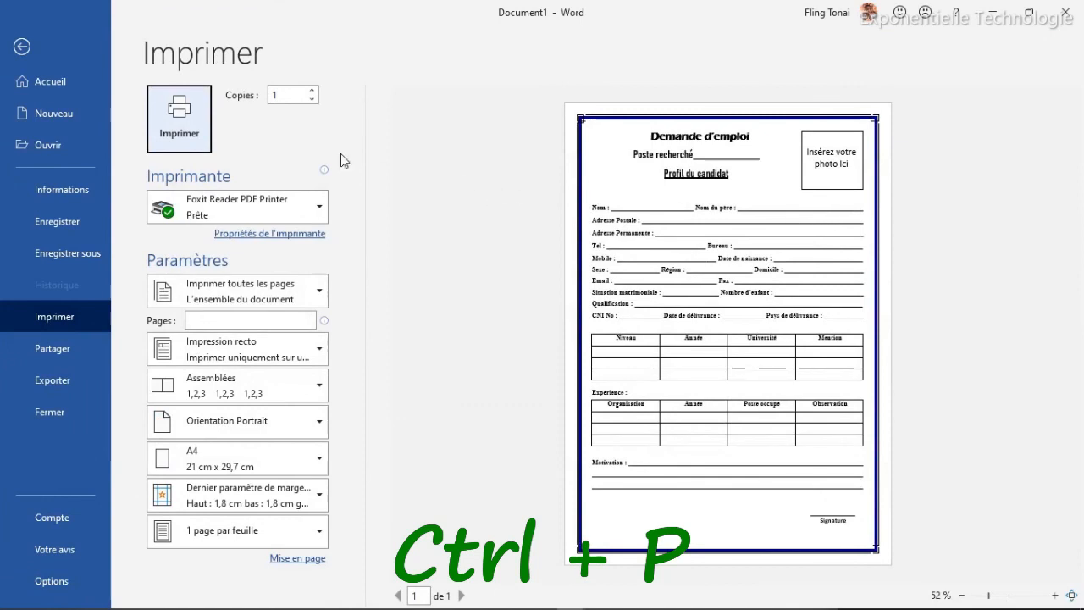
click(175, 119)
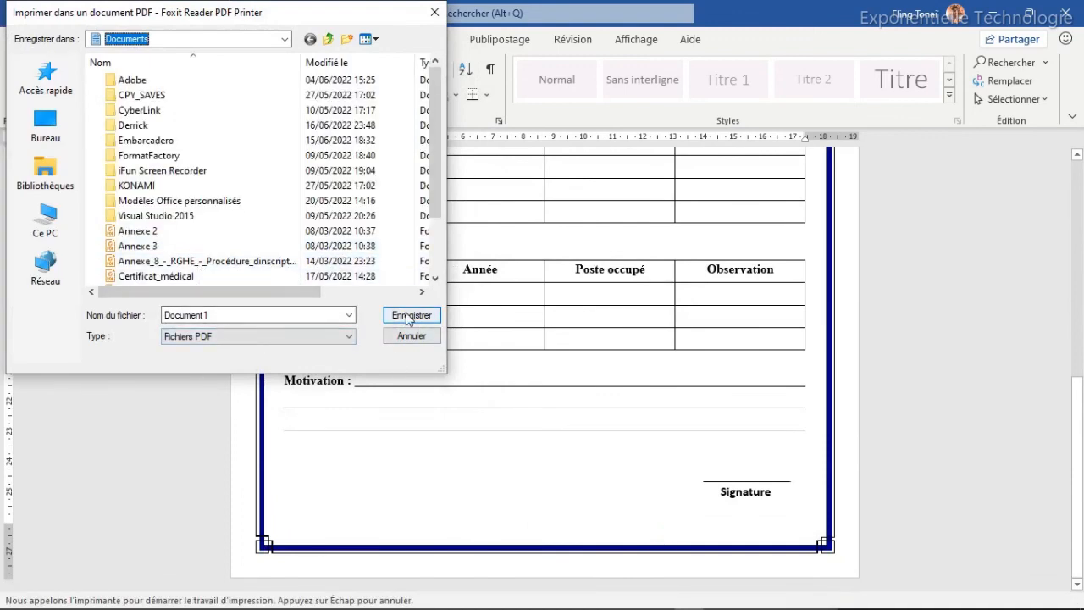
click(417, 343)
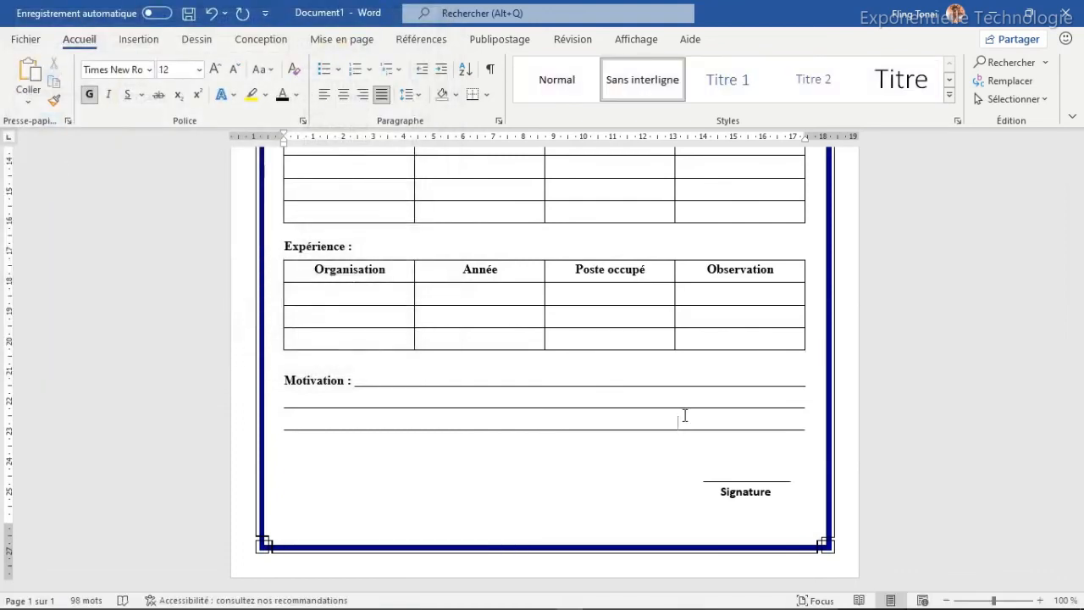
mouse_move(1077, 395)
mouse_down()
mouse_move(1066, 174)
mouse_move(1067, 415)
mouse_move(1058, 170)
mouse_move(1076, 271)
mouse_move(1083, 218)
mouse_up()
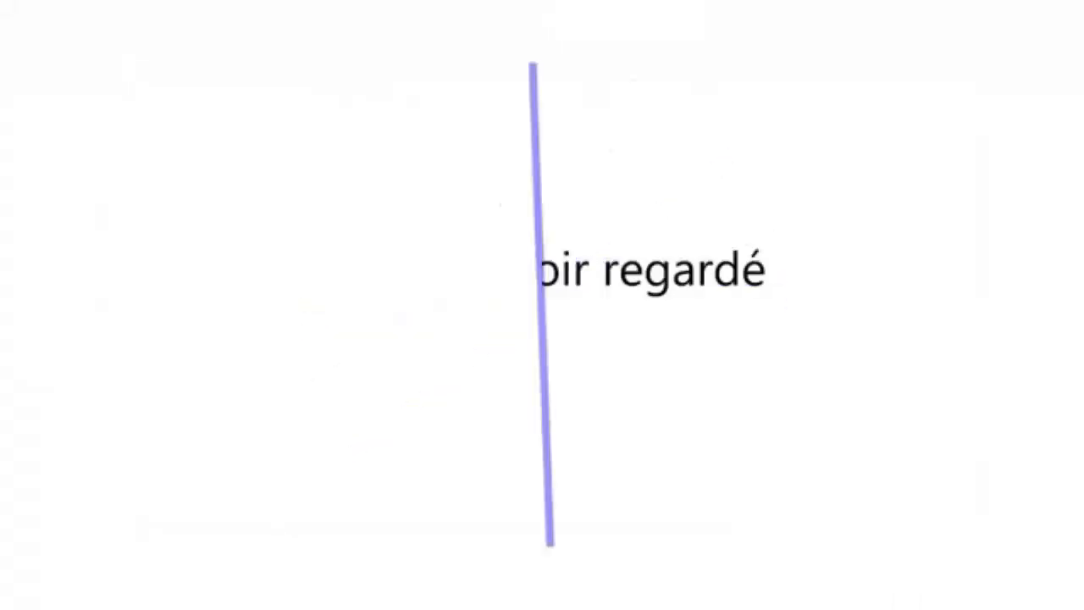